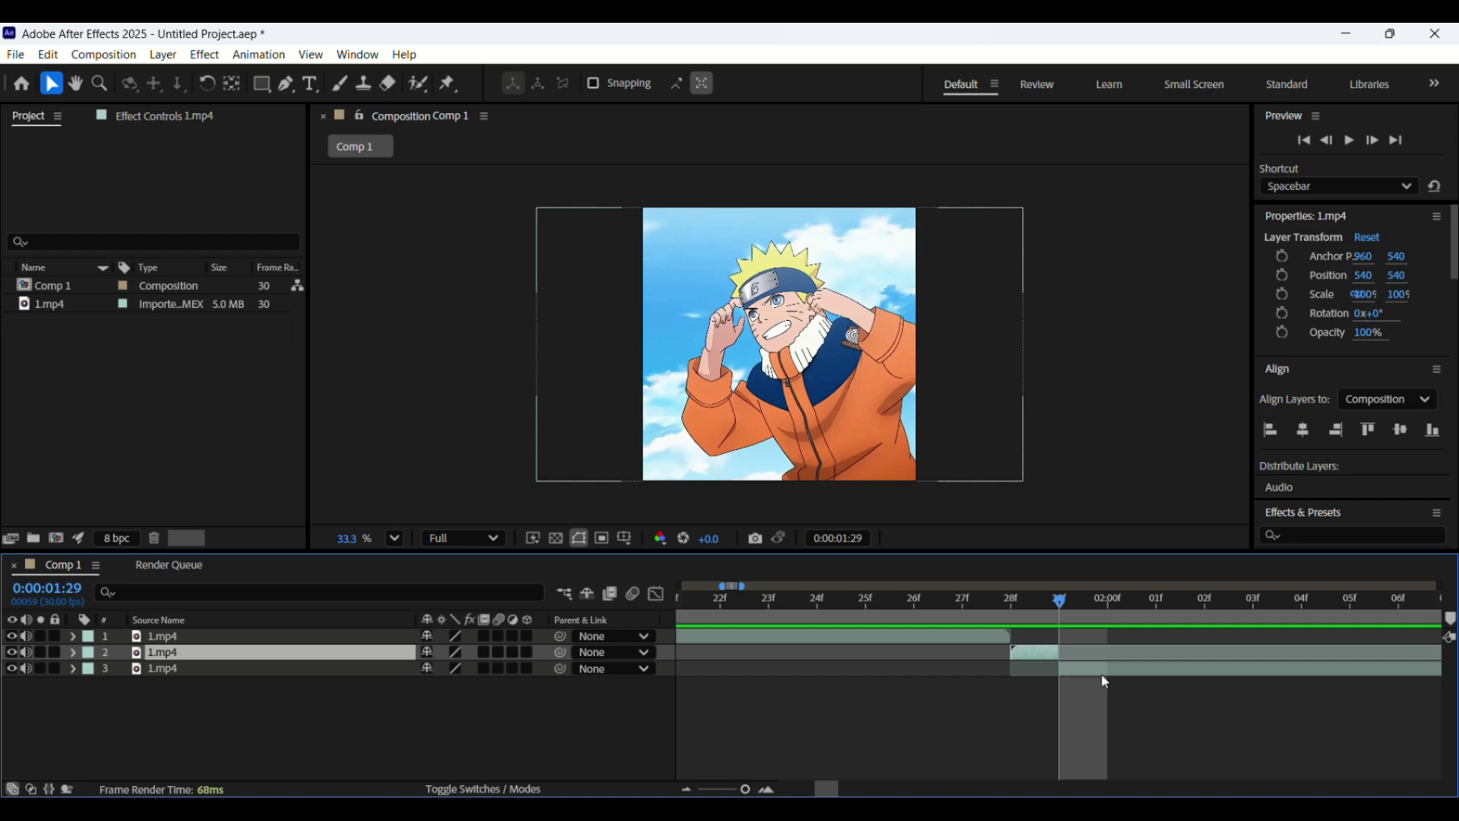
Shift the third clip one frame earlier to start at 0:00:01:28, and pre-compose the first clip with all attributes moved into the new composition
drag(1098, 673, 1055, 684)
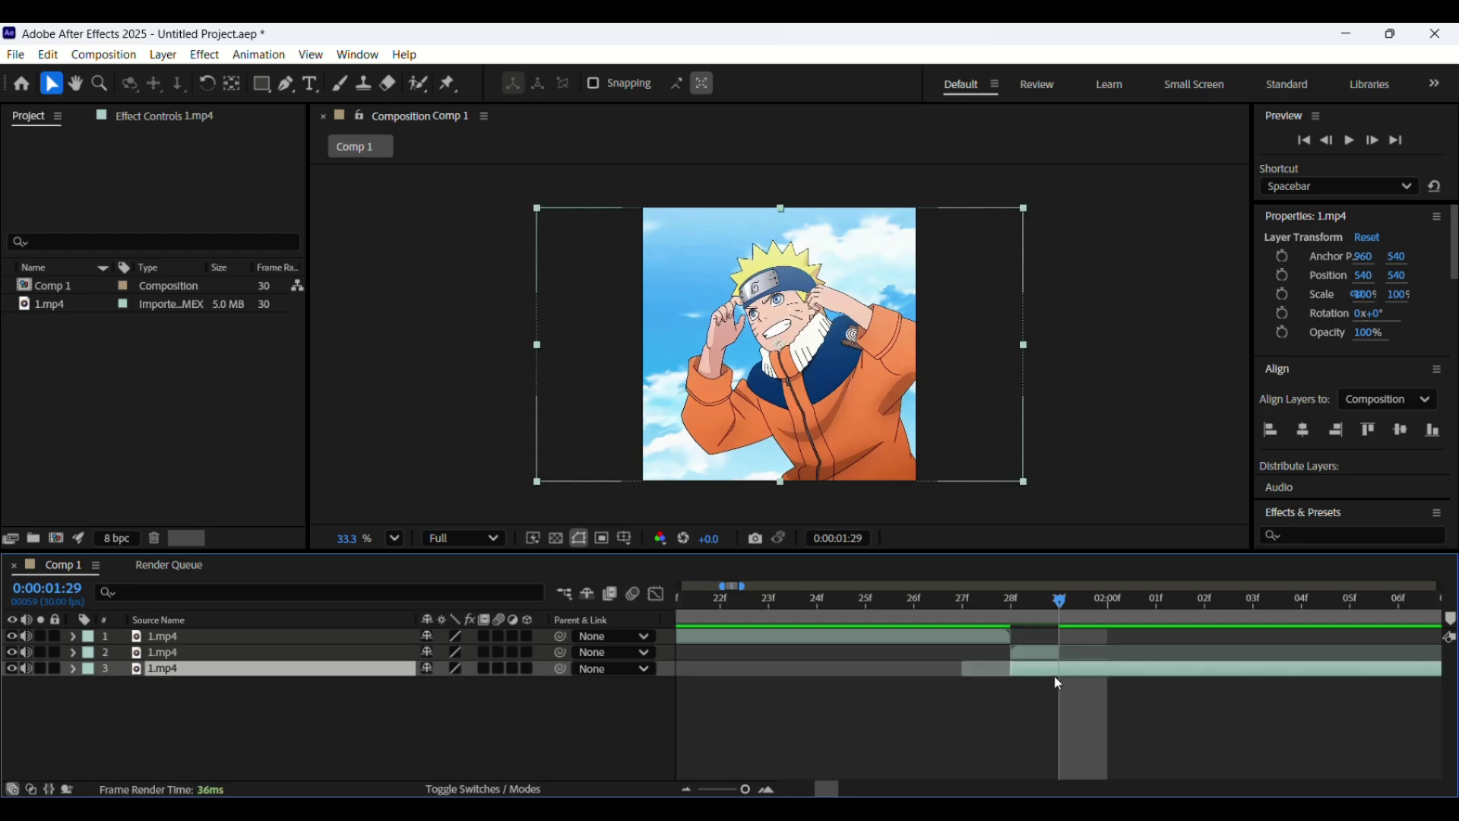
right_click(900, 642)
click(950, 512)
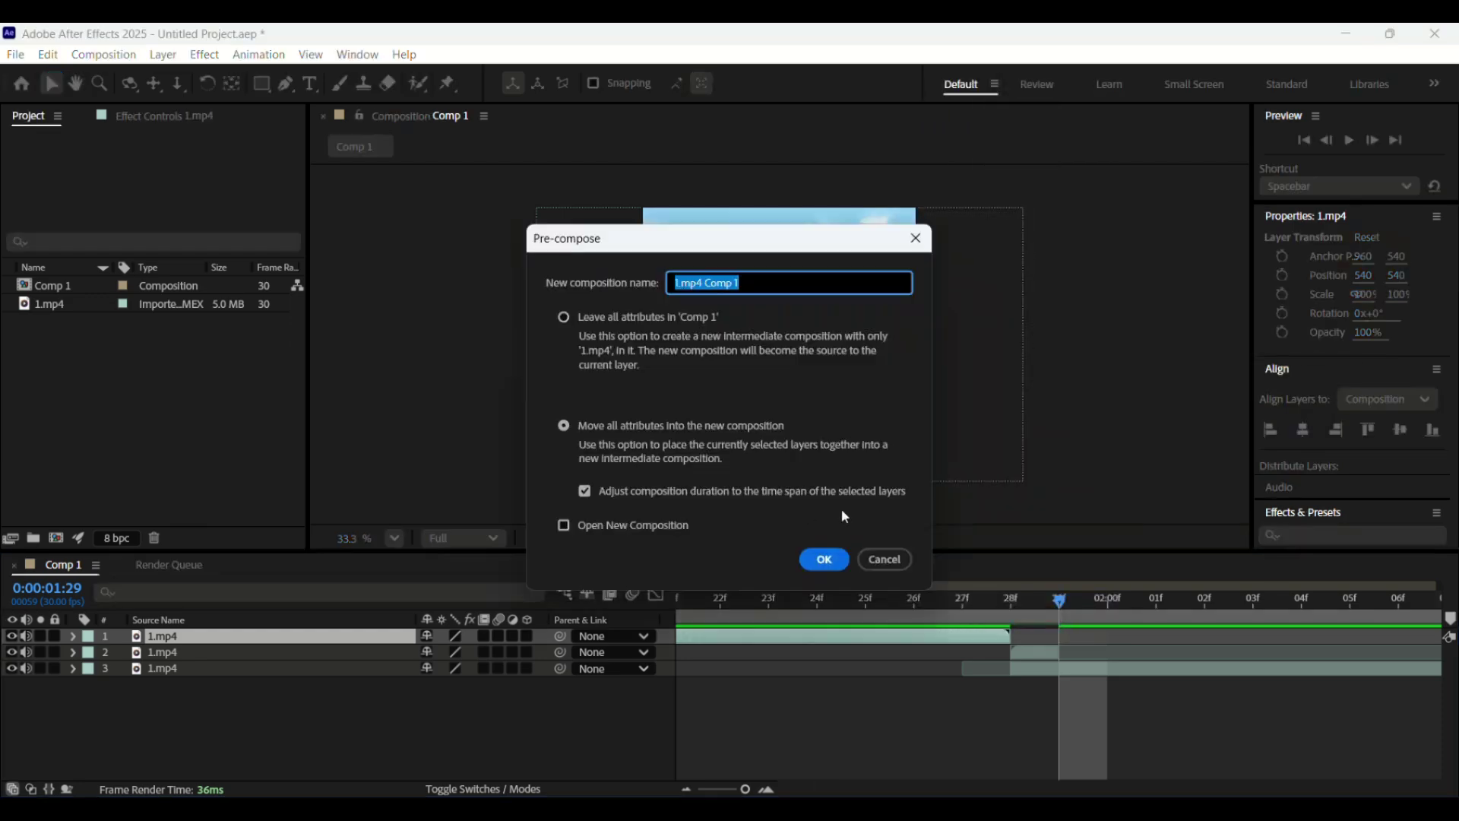
click(566, 429)
click(585, 494)
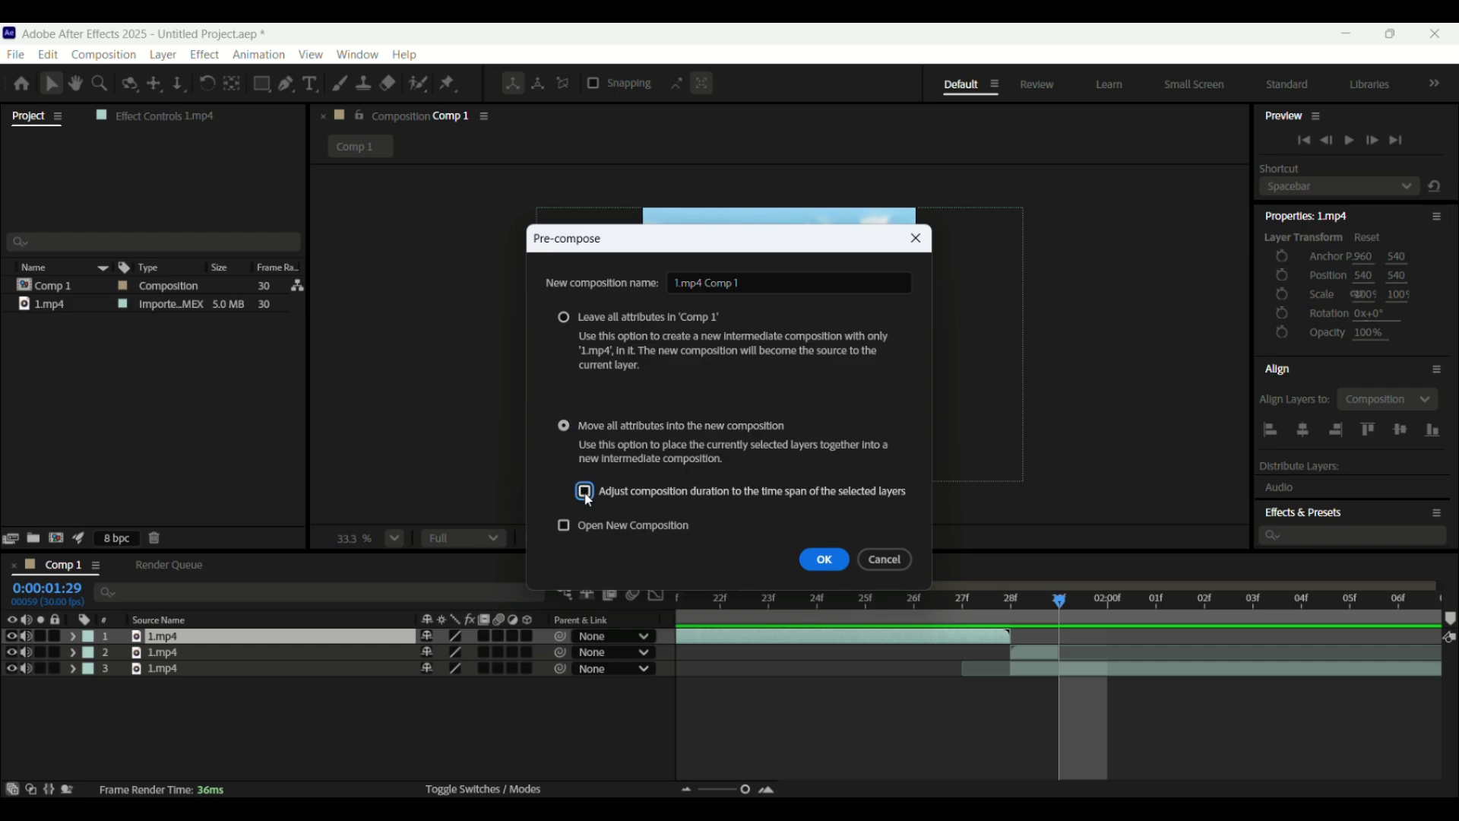
click(823, 560)
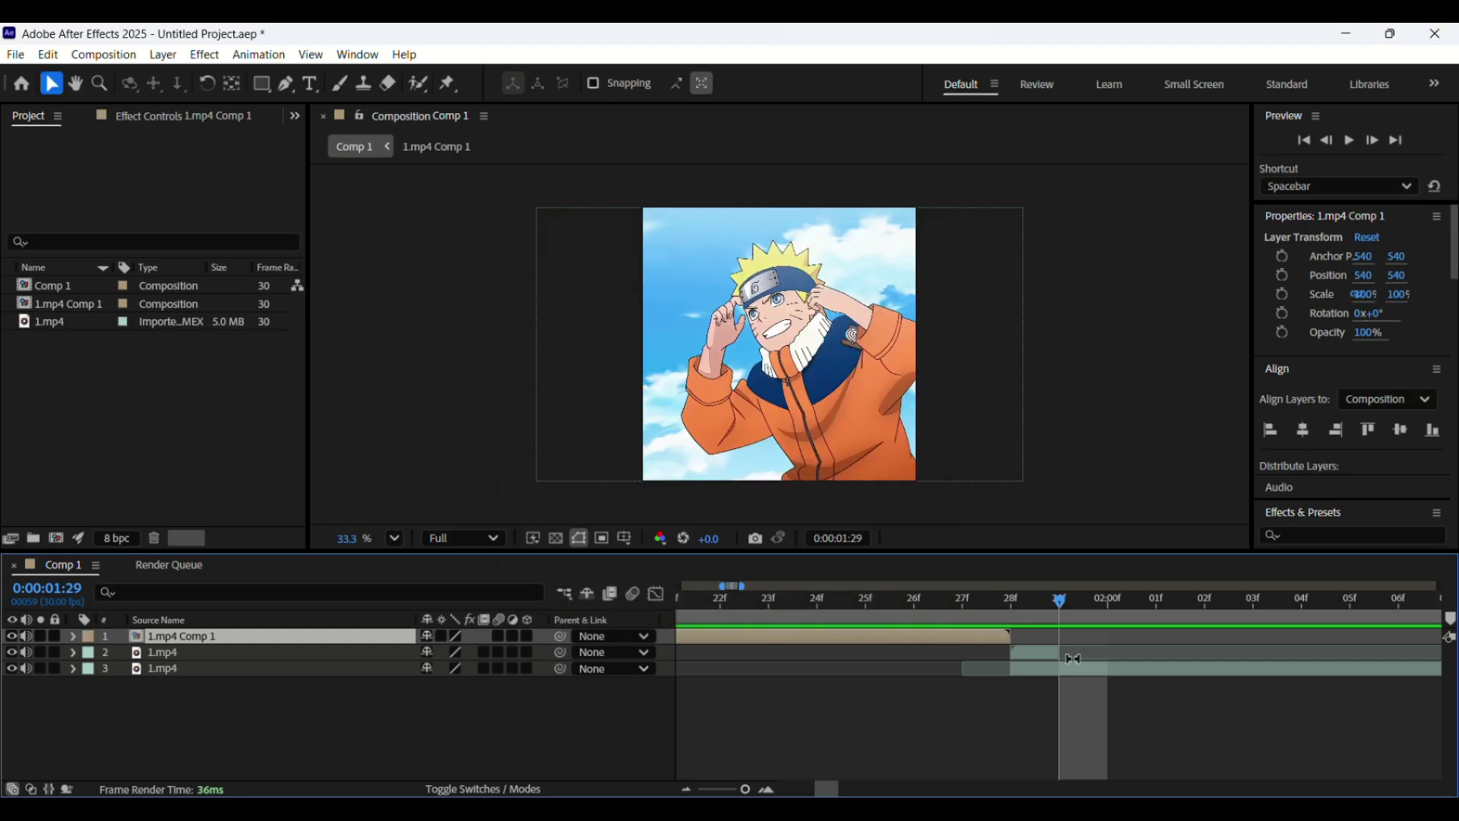
Pre-compose the third clip, moving all attributes and adjusting the duration to the layer's time span, and dismiss the notification
click(1062, 669)
right_click(1062, 668)
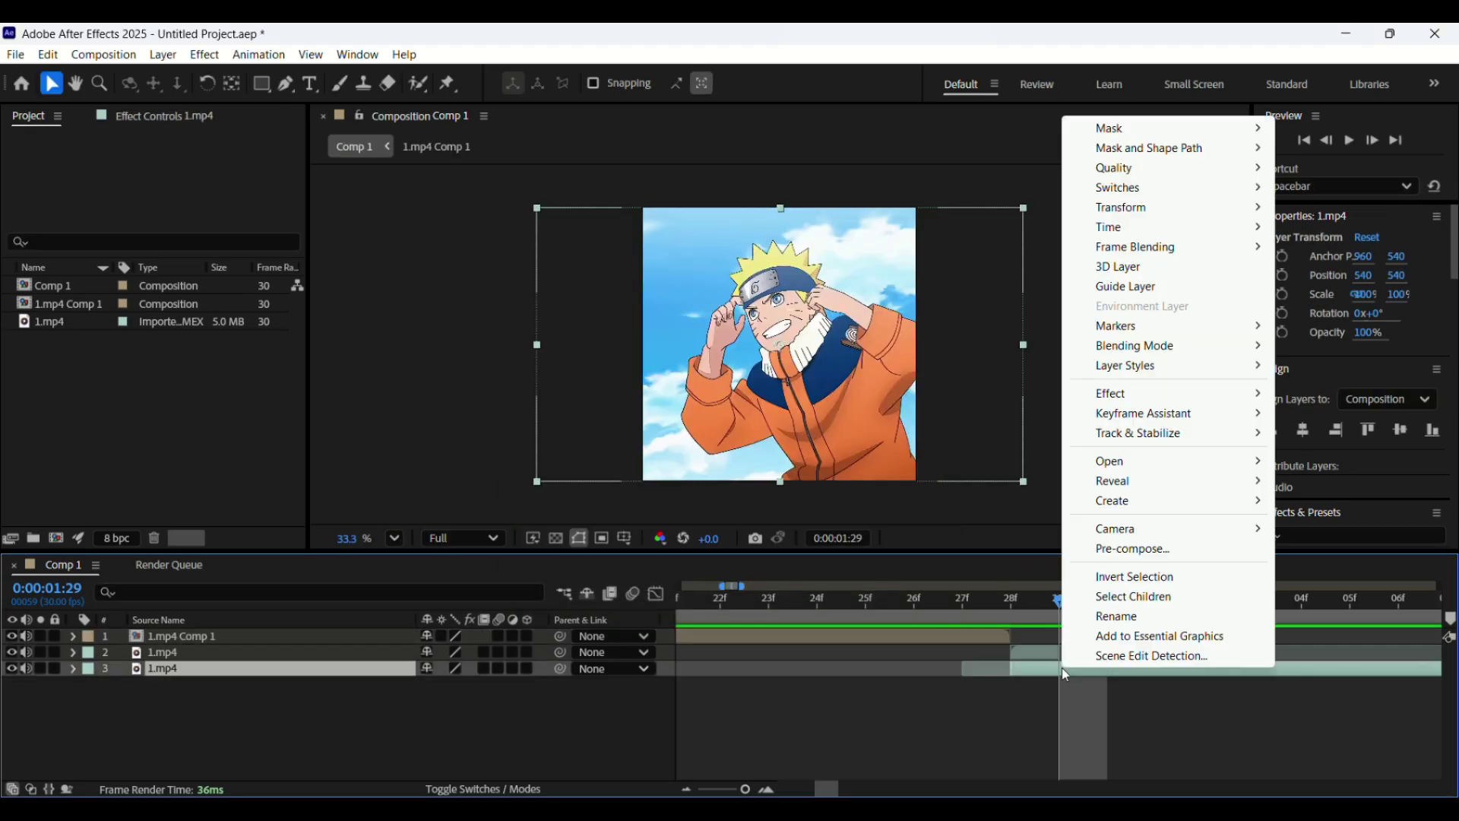
mouse_move(1153, 463)
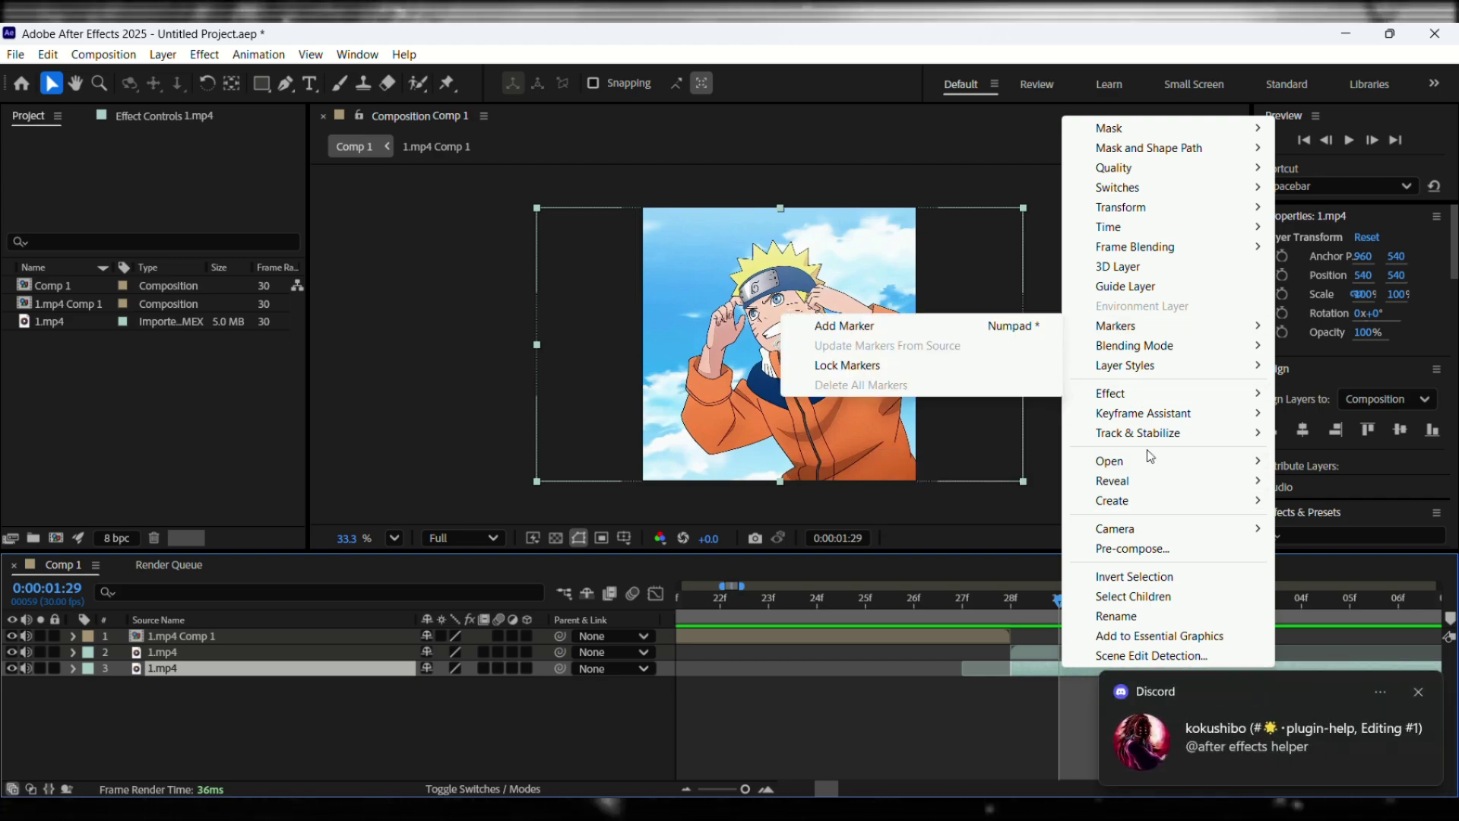
click(1148, 555)
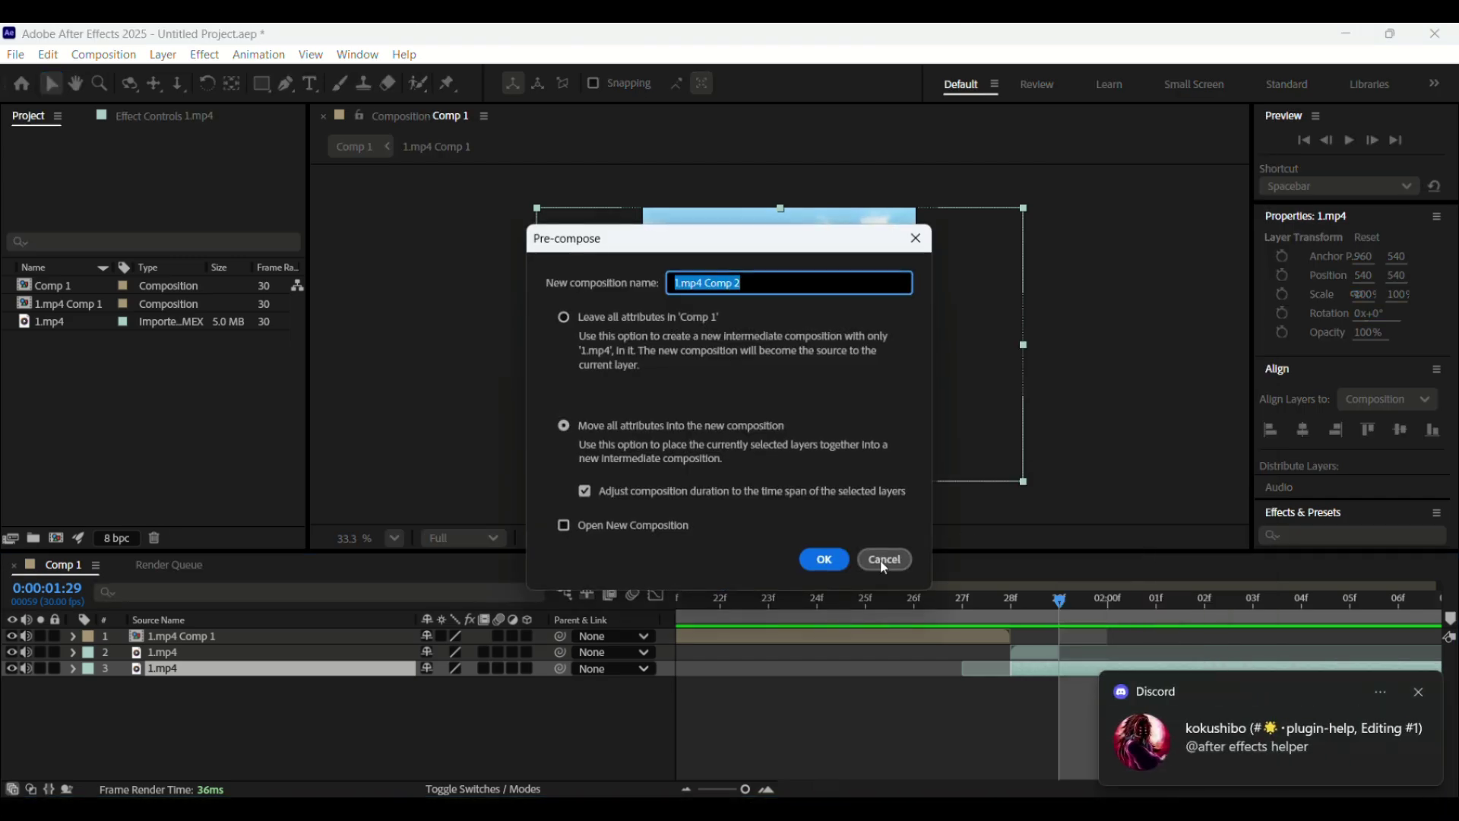
click(827, 552)
click(1417, 691)
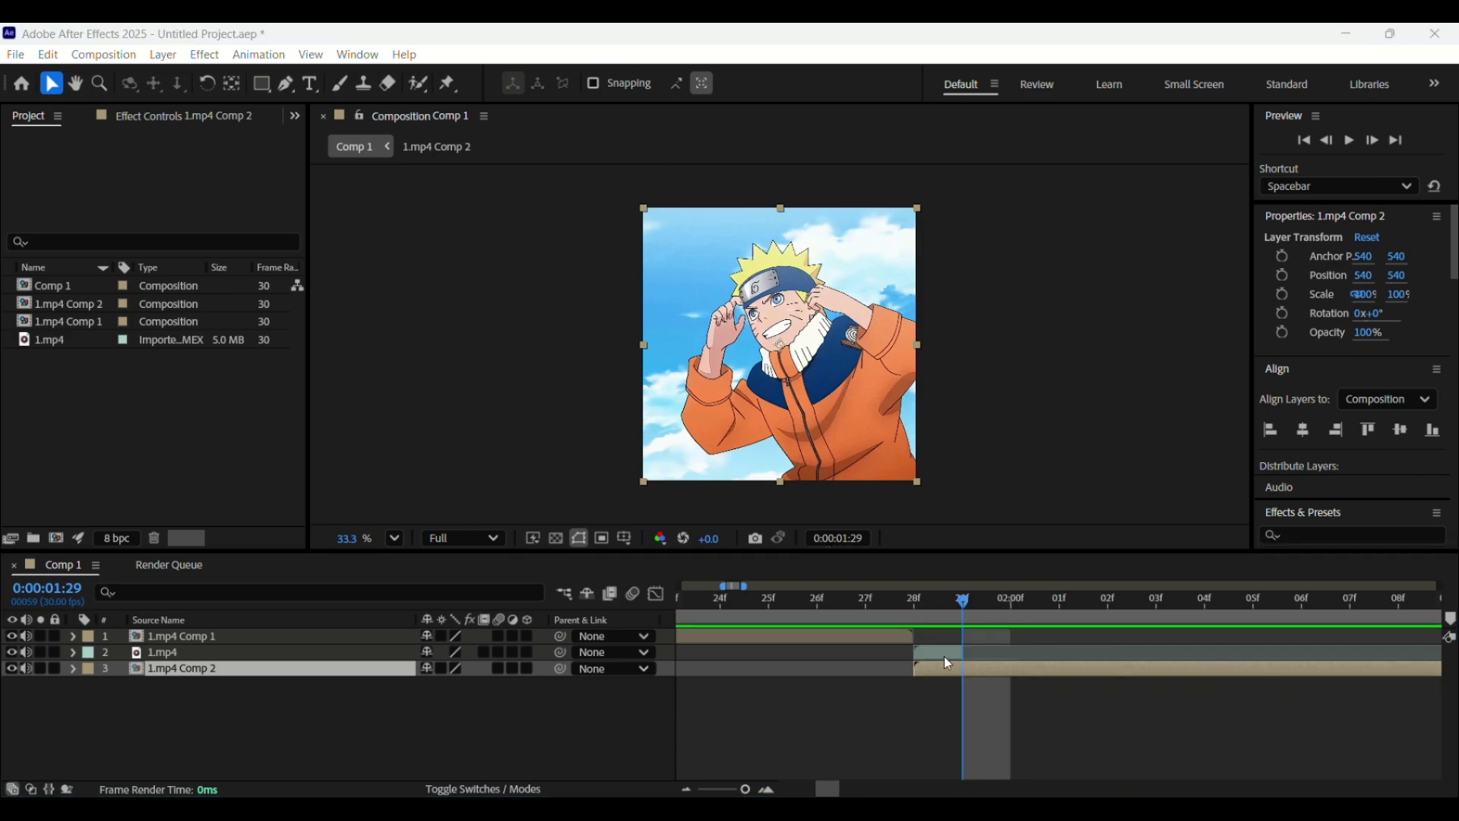
Open the one-frame 1.mp4 clip in an enlarged layer viewer and cut out the whole character, including hair and headband, with the Roto Brush
click(943, 656)
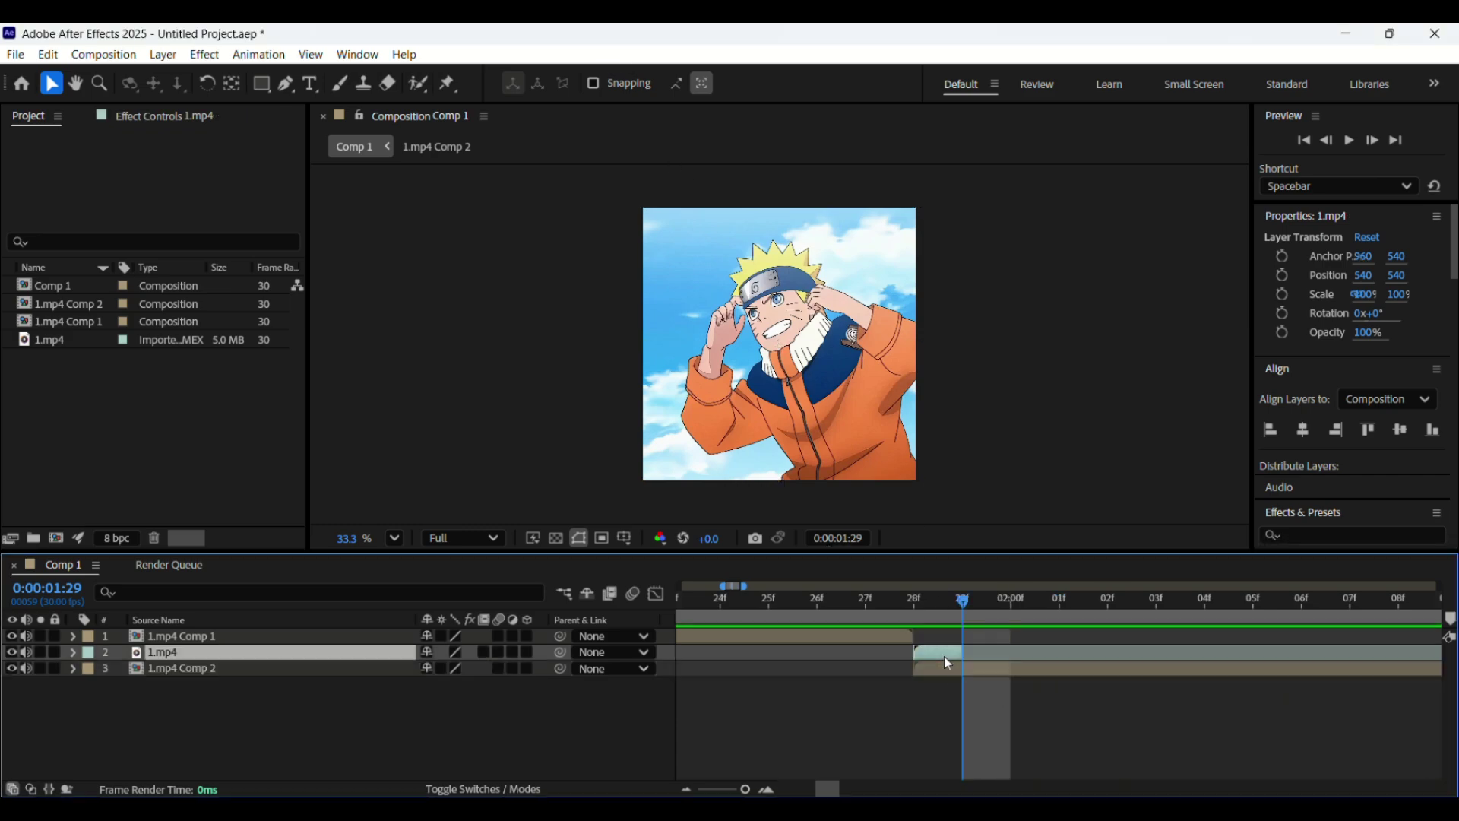
double_click(938, 654)
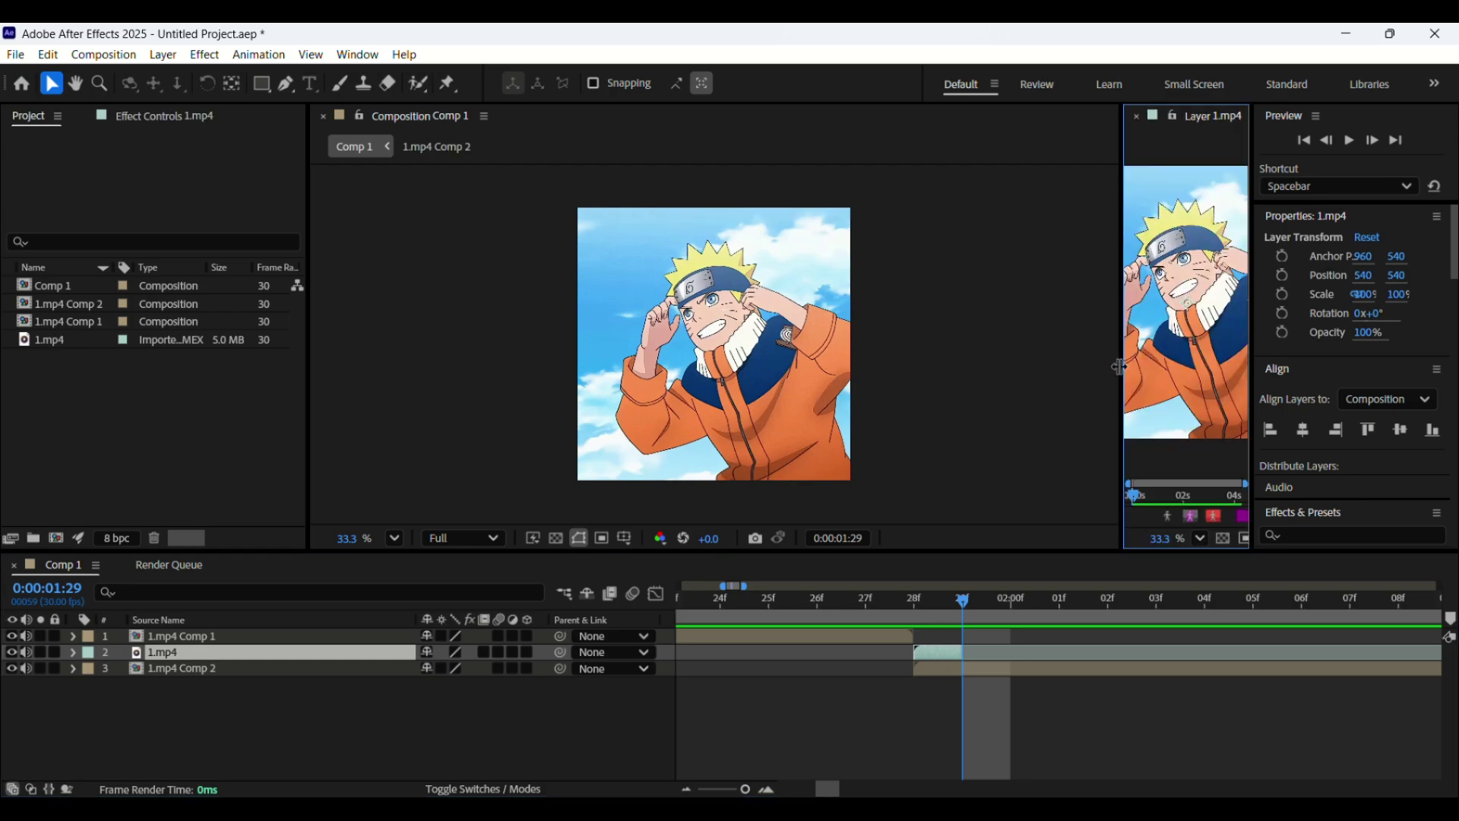
drag(1123, 367, 456, 219)
click(418, 83)
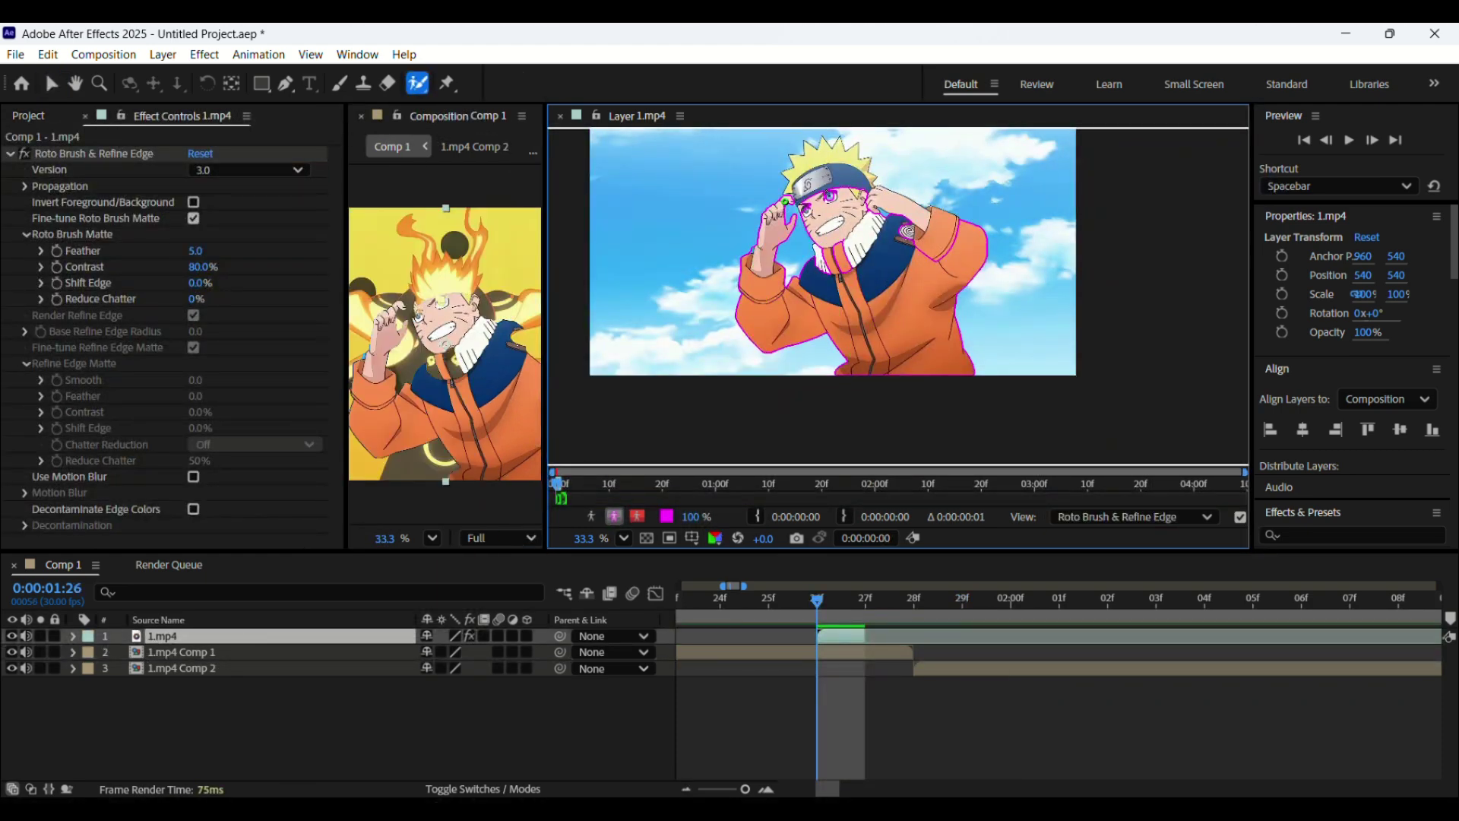
mouse_move(845, 215)
mouse_down()
mouse_move(880, 245)
mouse_move(875, 199)
mouse_up()
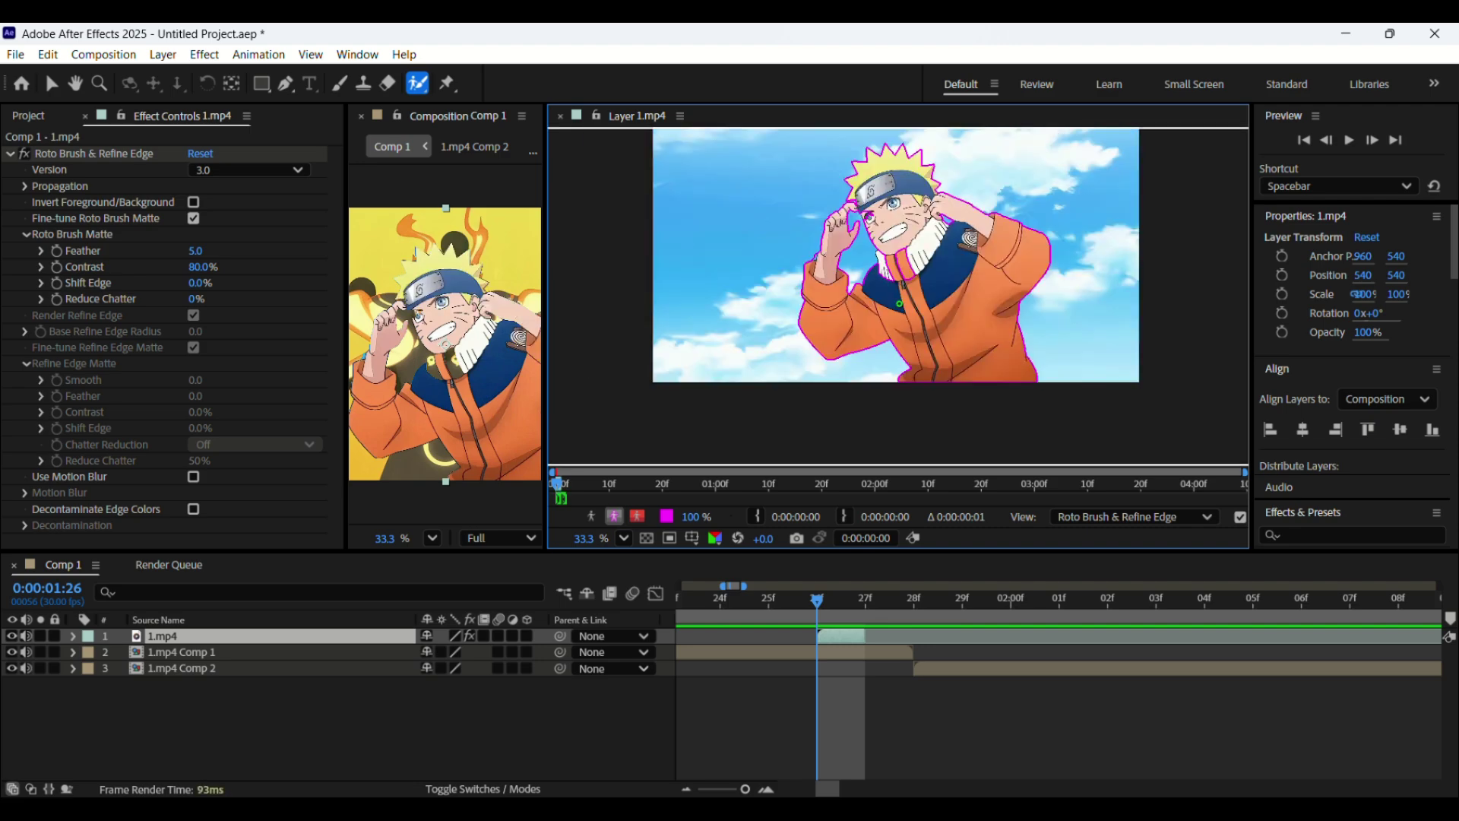
scroll(900, 303, up, 1)
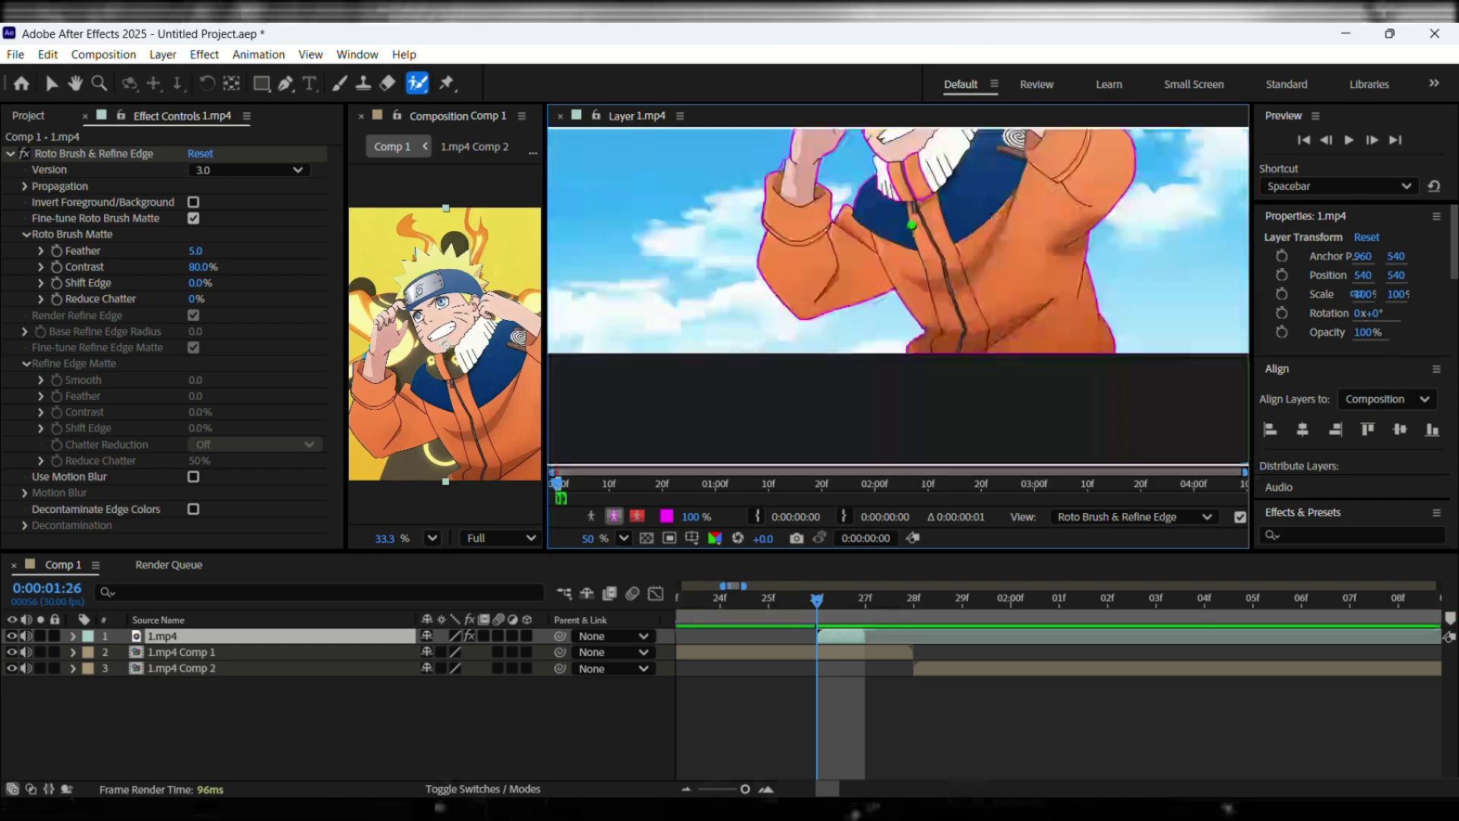
drag(900, 303, 912, 225)
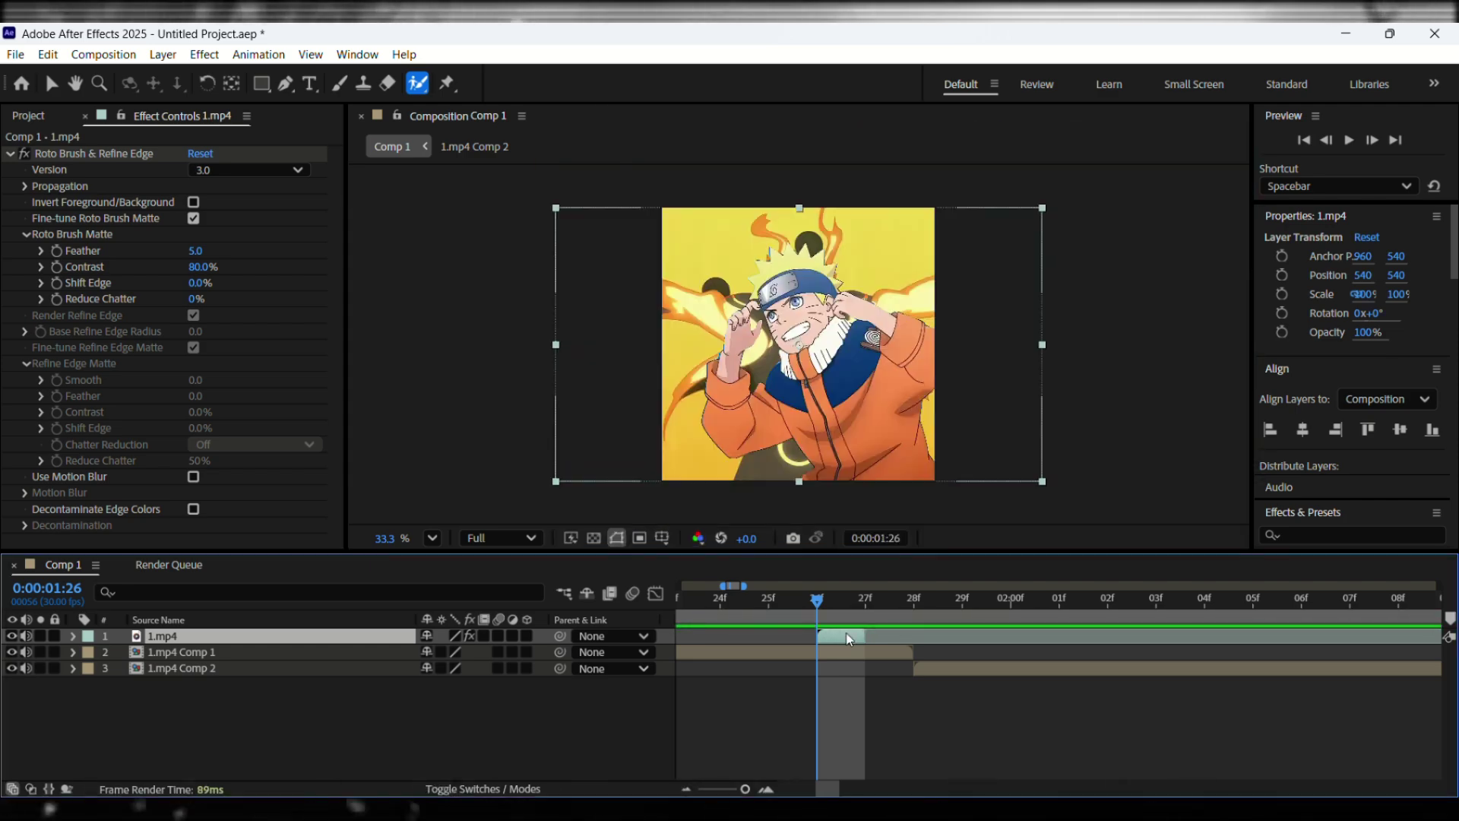
Pre-compose the rotoscoped character clip with all attributes moved into the new composition, and apply Freeze Frame to it
right_click(846, 634)
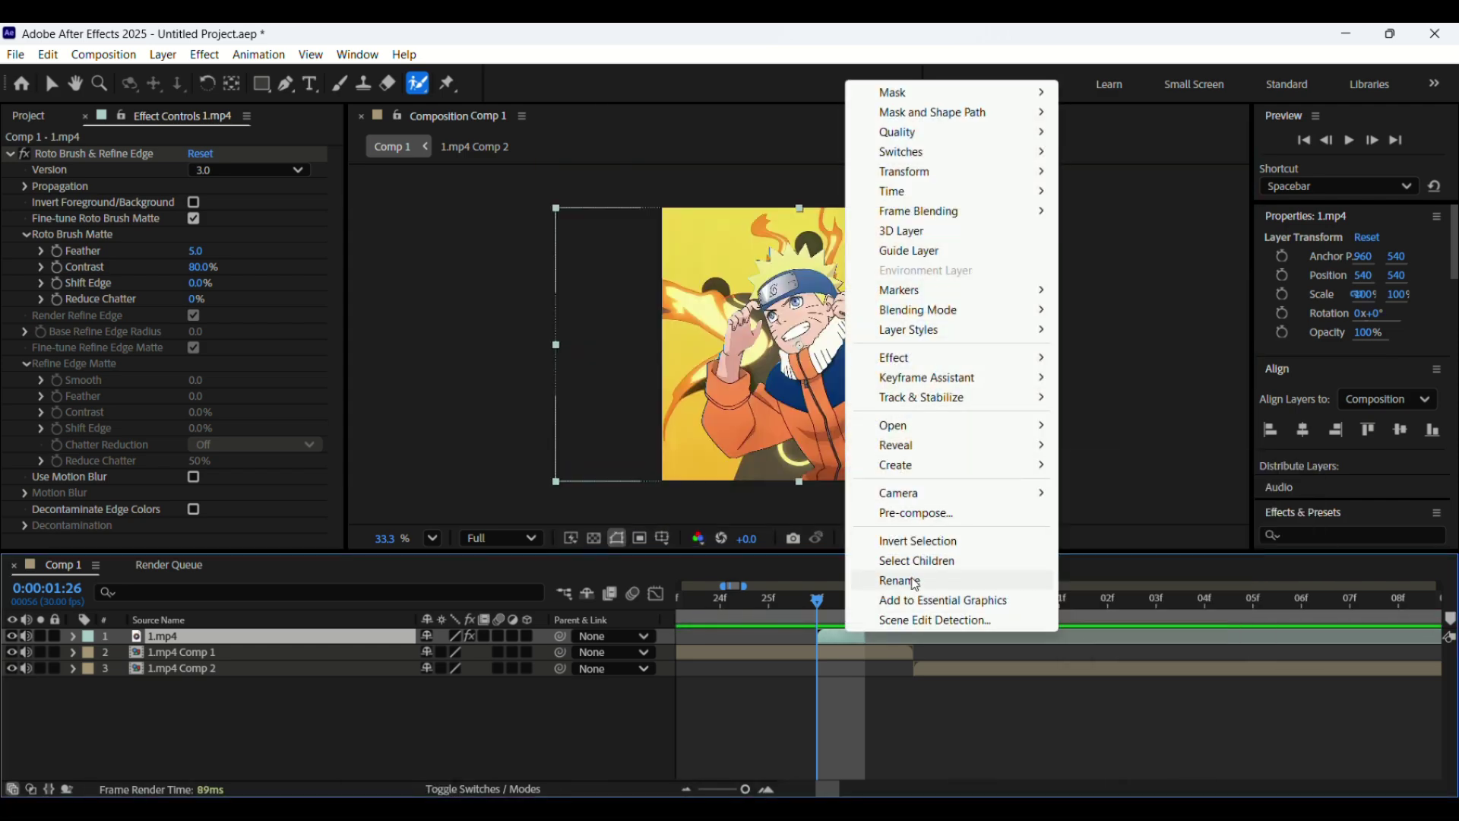
click(901, 512)
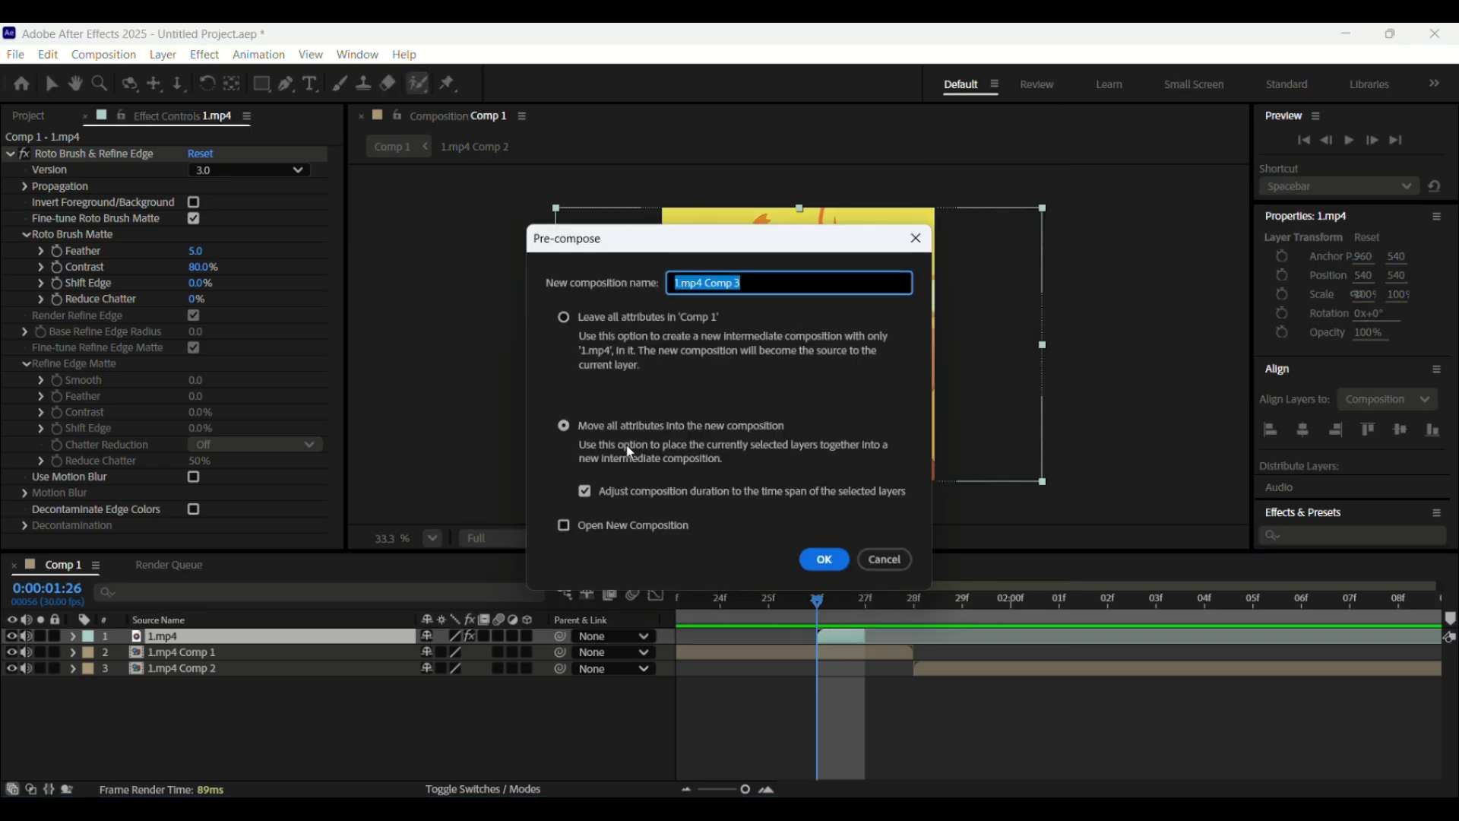
click(825, 560)
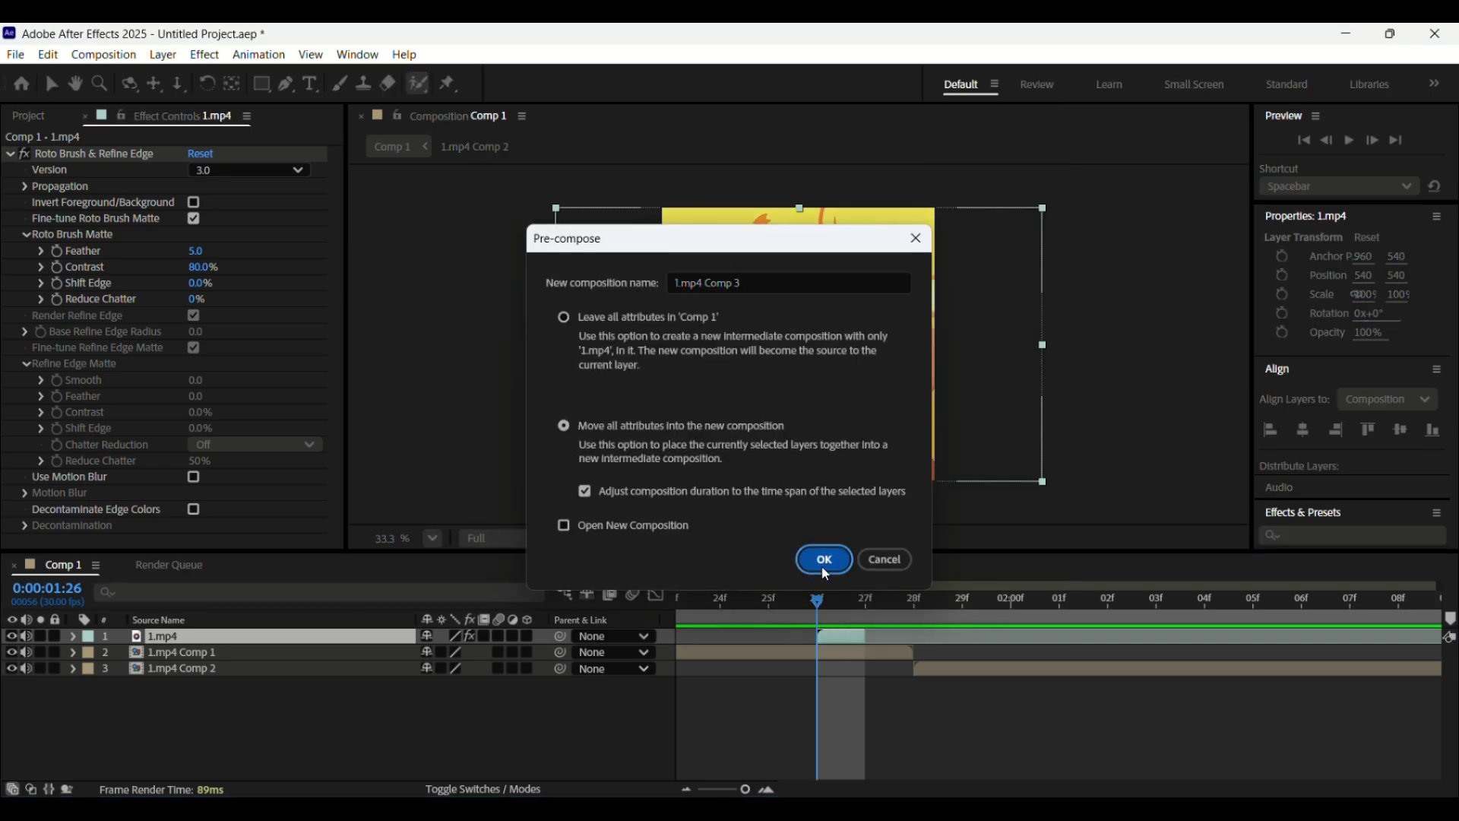
right_click(847, 643)
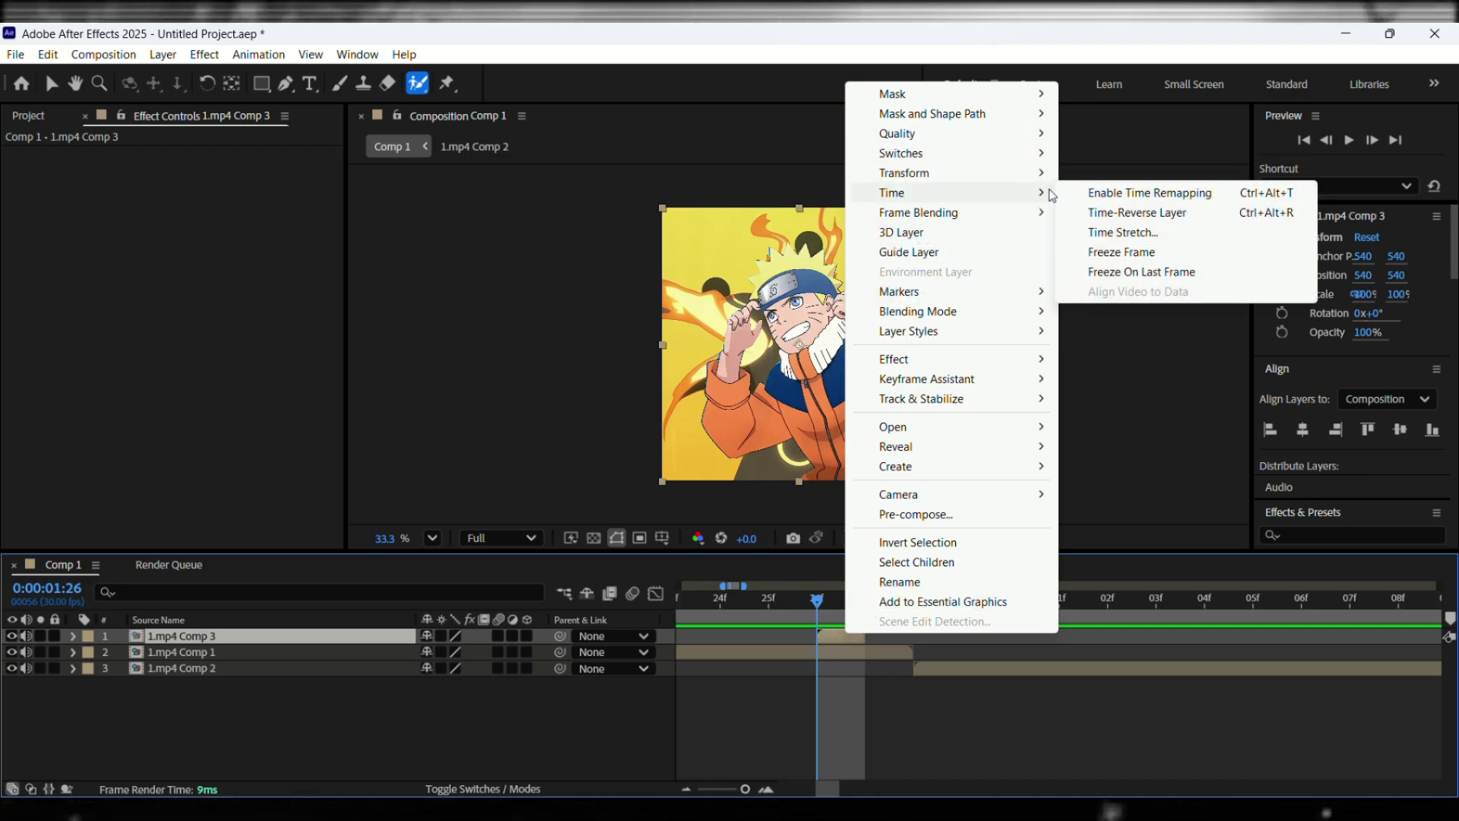
click(1117, 251)
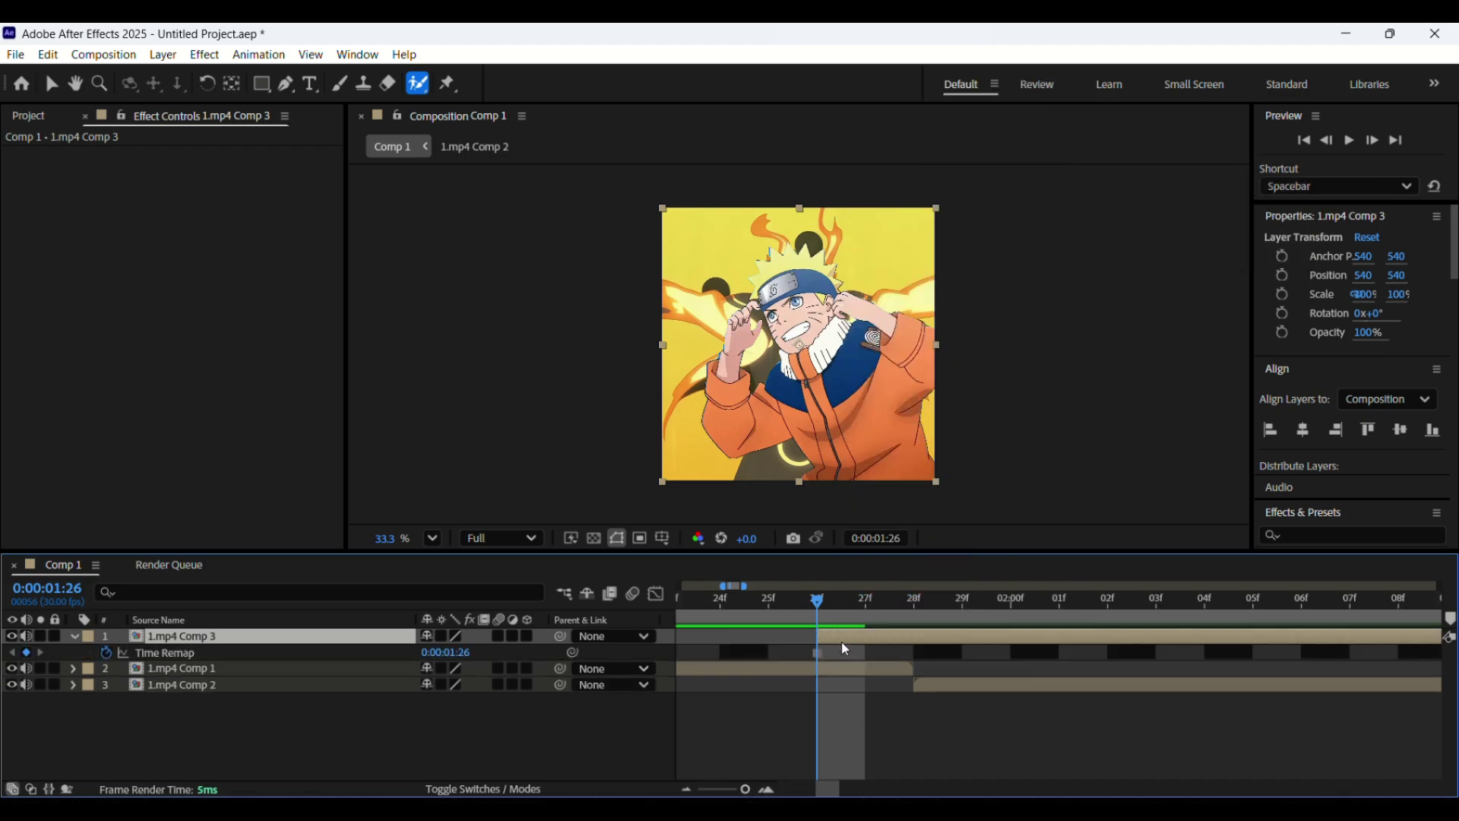
Move the frozen character layer earlier to start at 0:00:00:24 over the first pre-comp, and collapse its properties
drag(744, 789, 692, 788)
drag(729, 600, 726, 695)
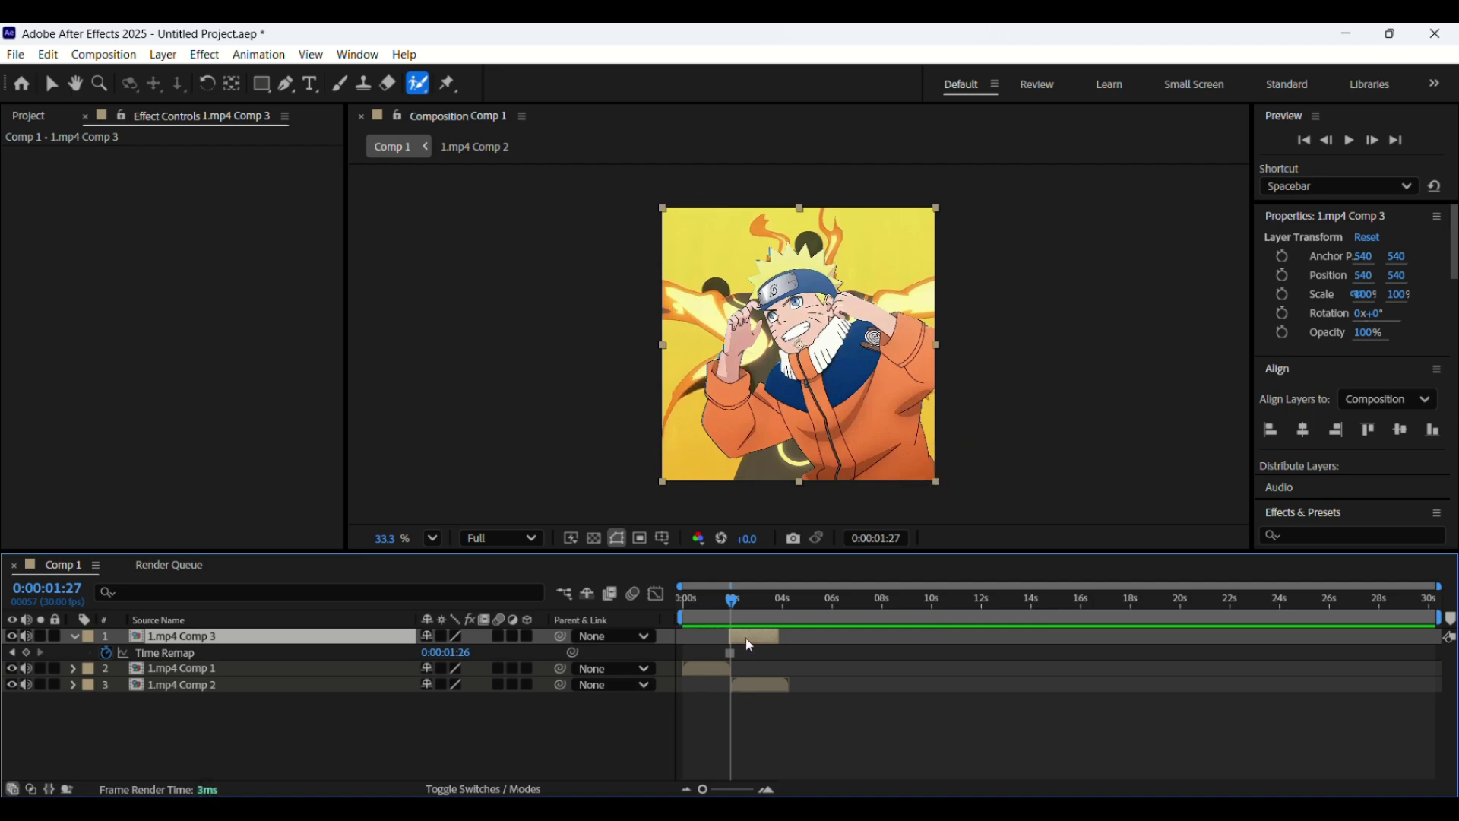
drag(747, 637, 709, 624)
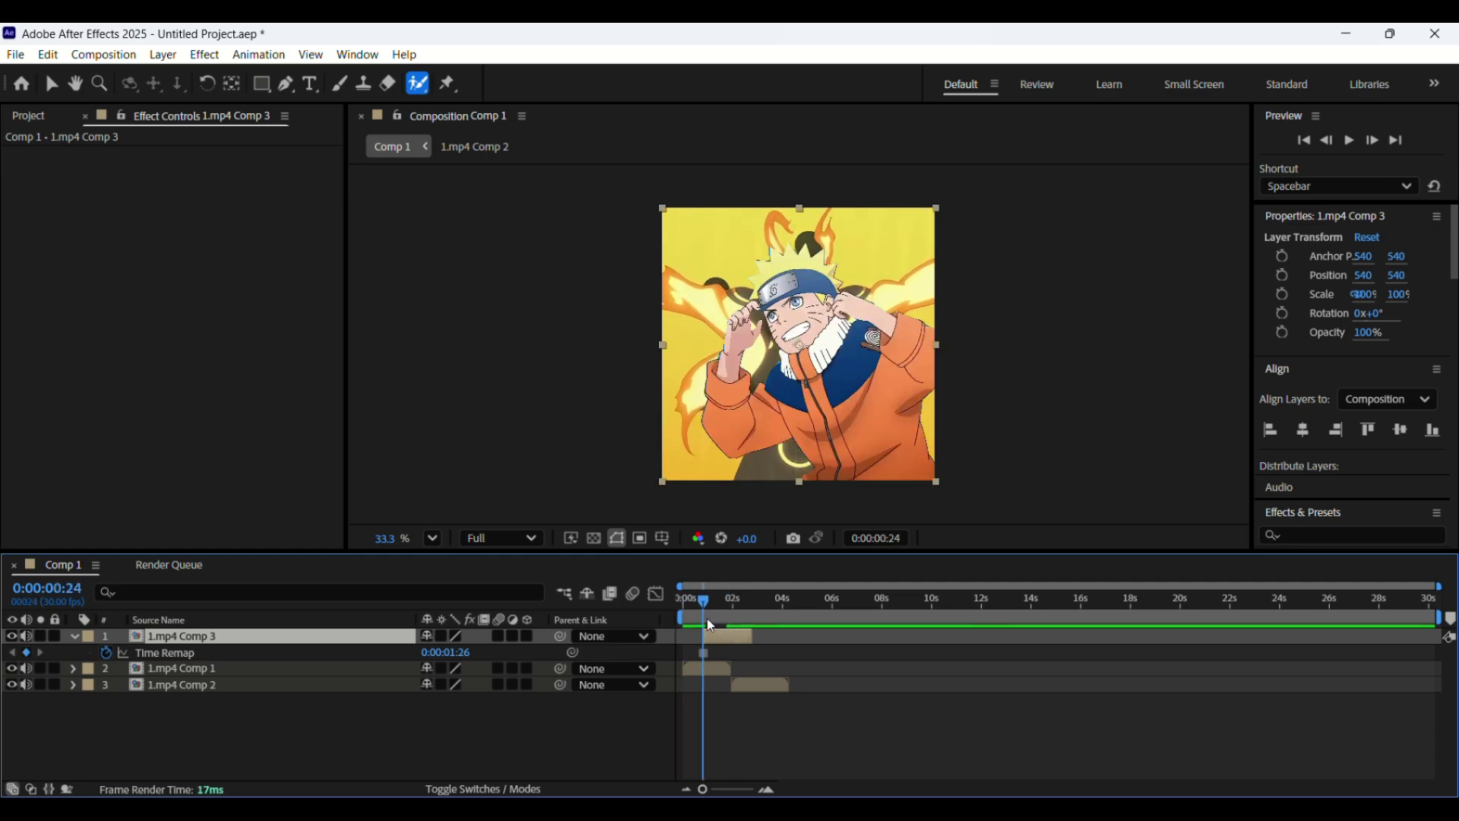
click(74, 638)
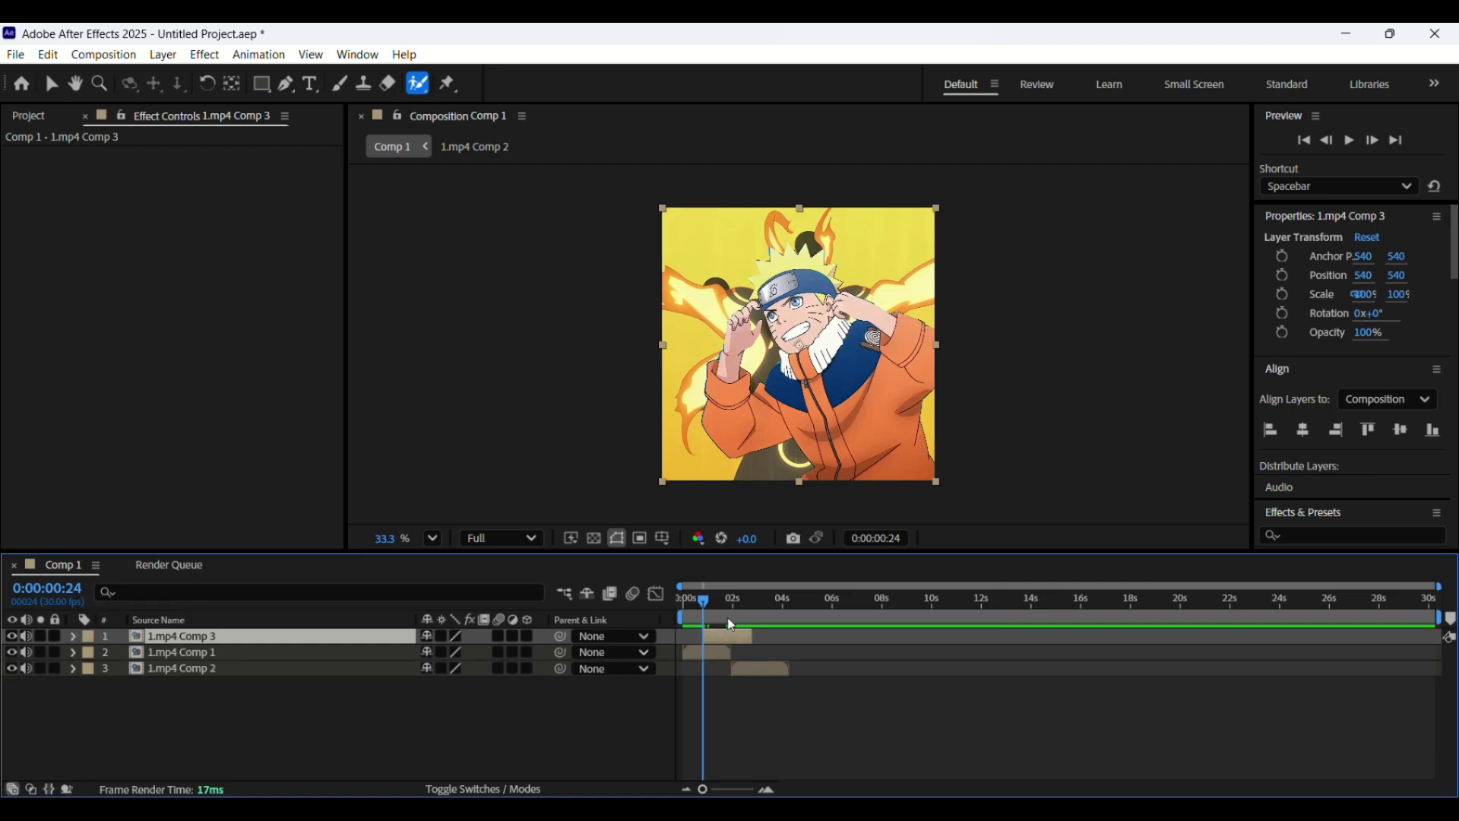
mouse_move(707, 602)
mouse_down()
mouse_move(757, 614)
mouse_move(730, 617)
mouse_up()
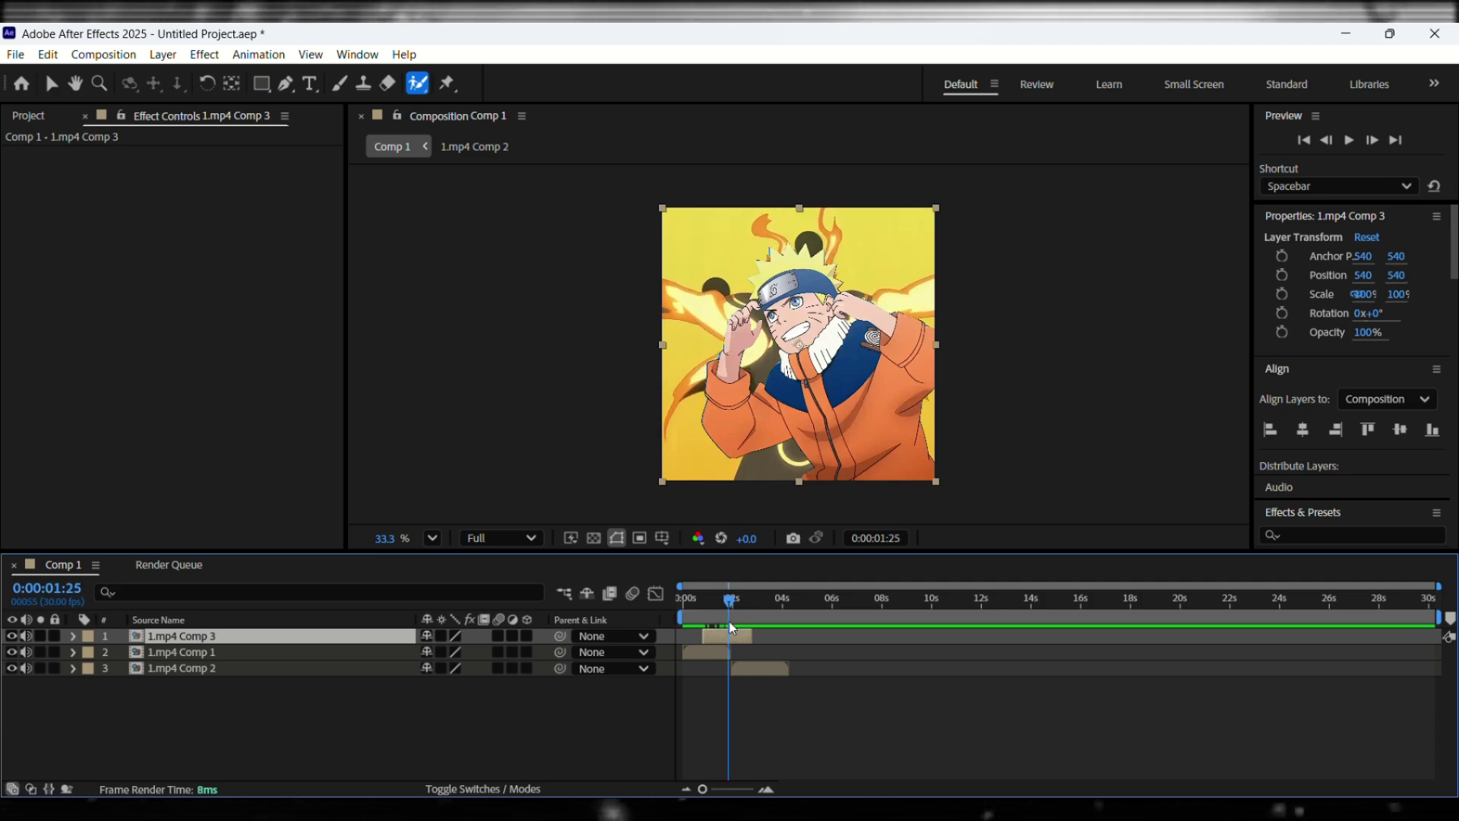
Shift the frozen character layer to start at 0:00:00:20 and trim its end to the cut between the two background pre-comps
drag(702, 791, 745, 789)
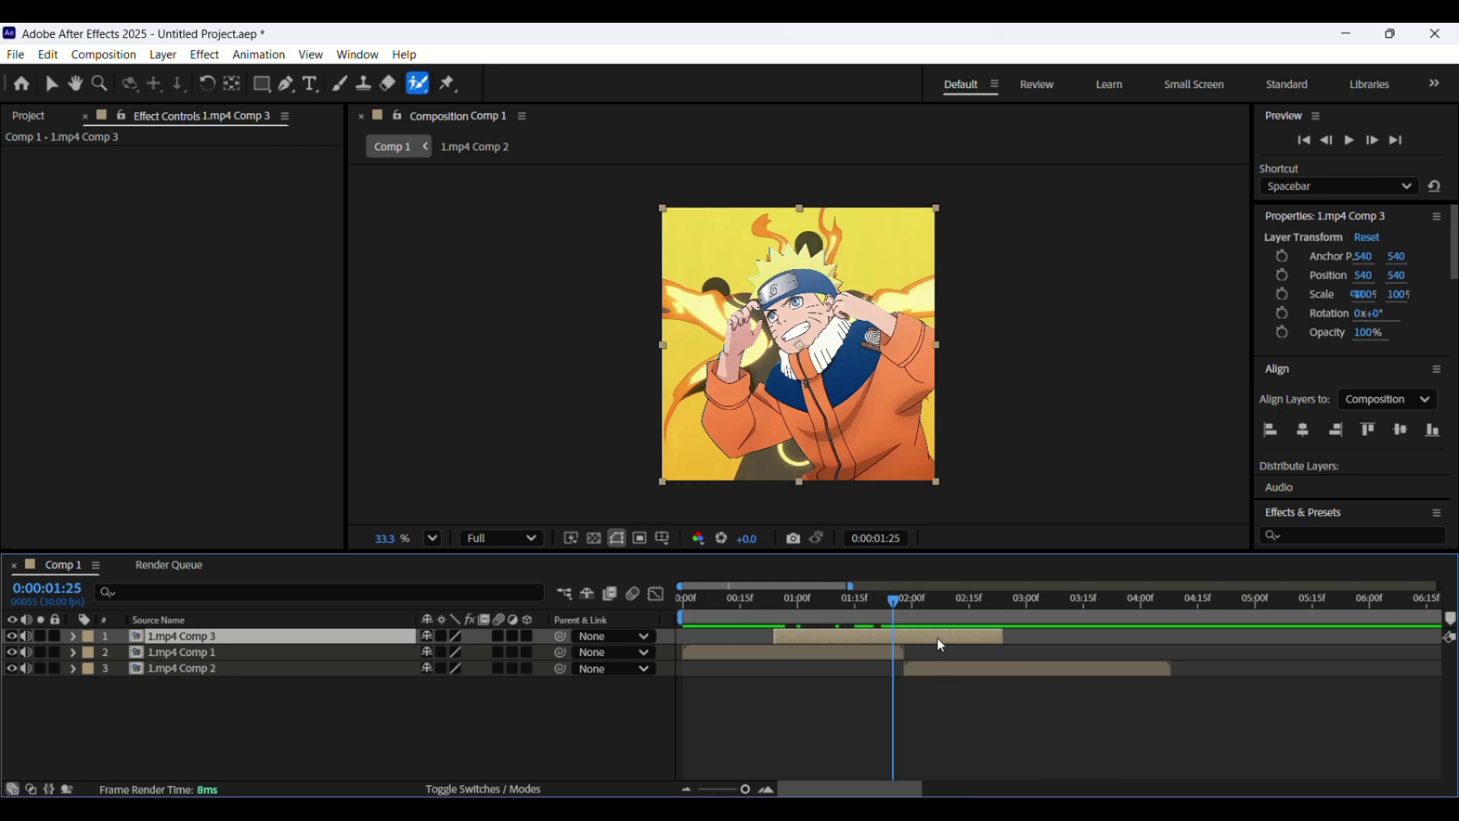
drag(936, 637, 939, 637)
drag(988, 636, 902, 663)
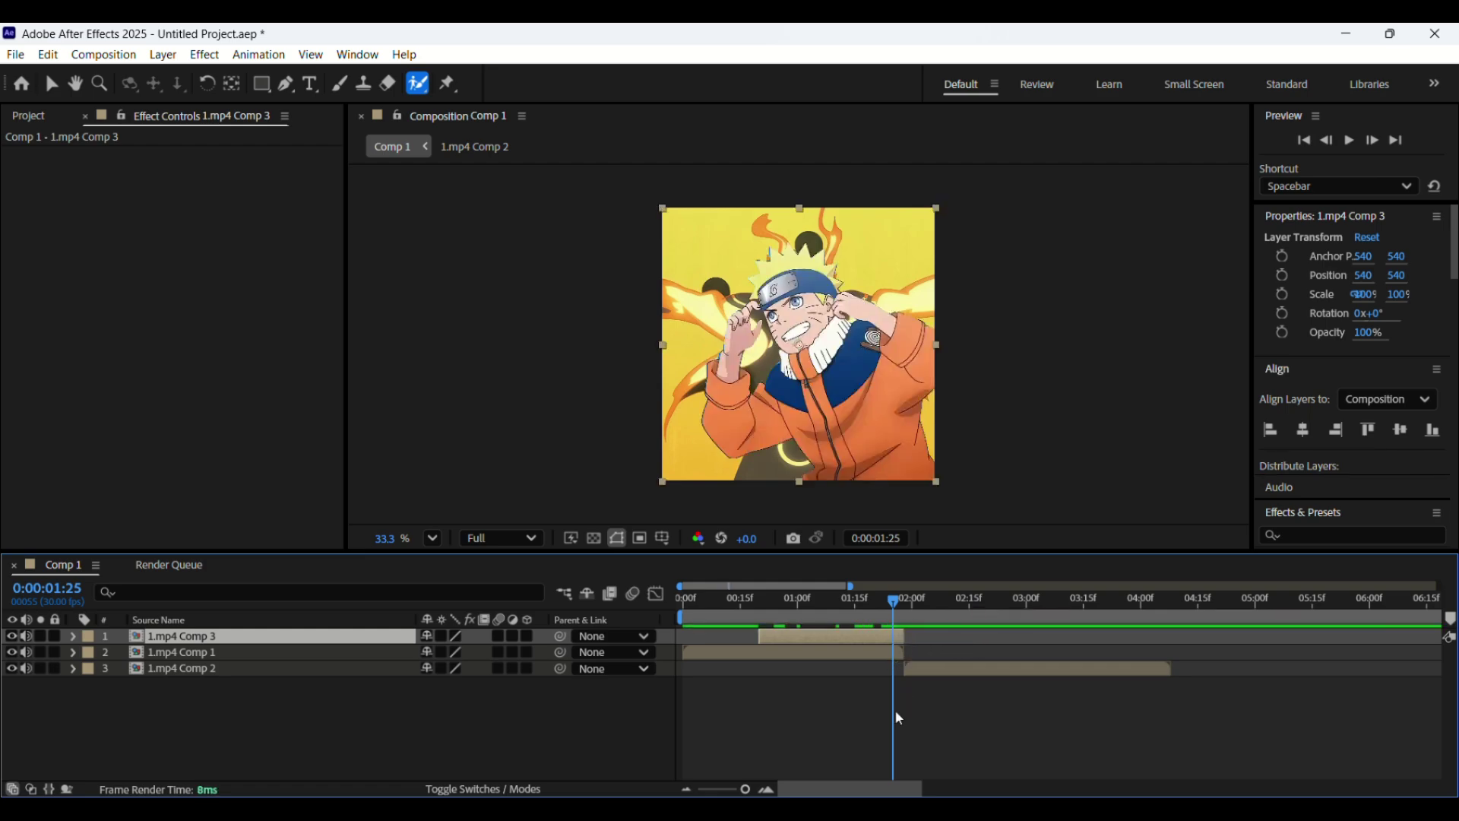
Set the current time to 0:00:01:27 and paste two more copies of the frozen character layer
mouse_move(896, 604)
mouse_down()
mouse_move(914, 608)
mouse_move(902, 617)
mouse_up()
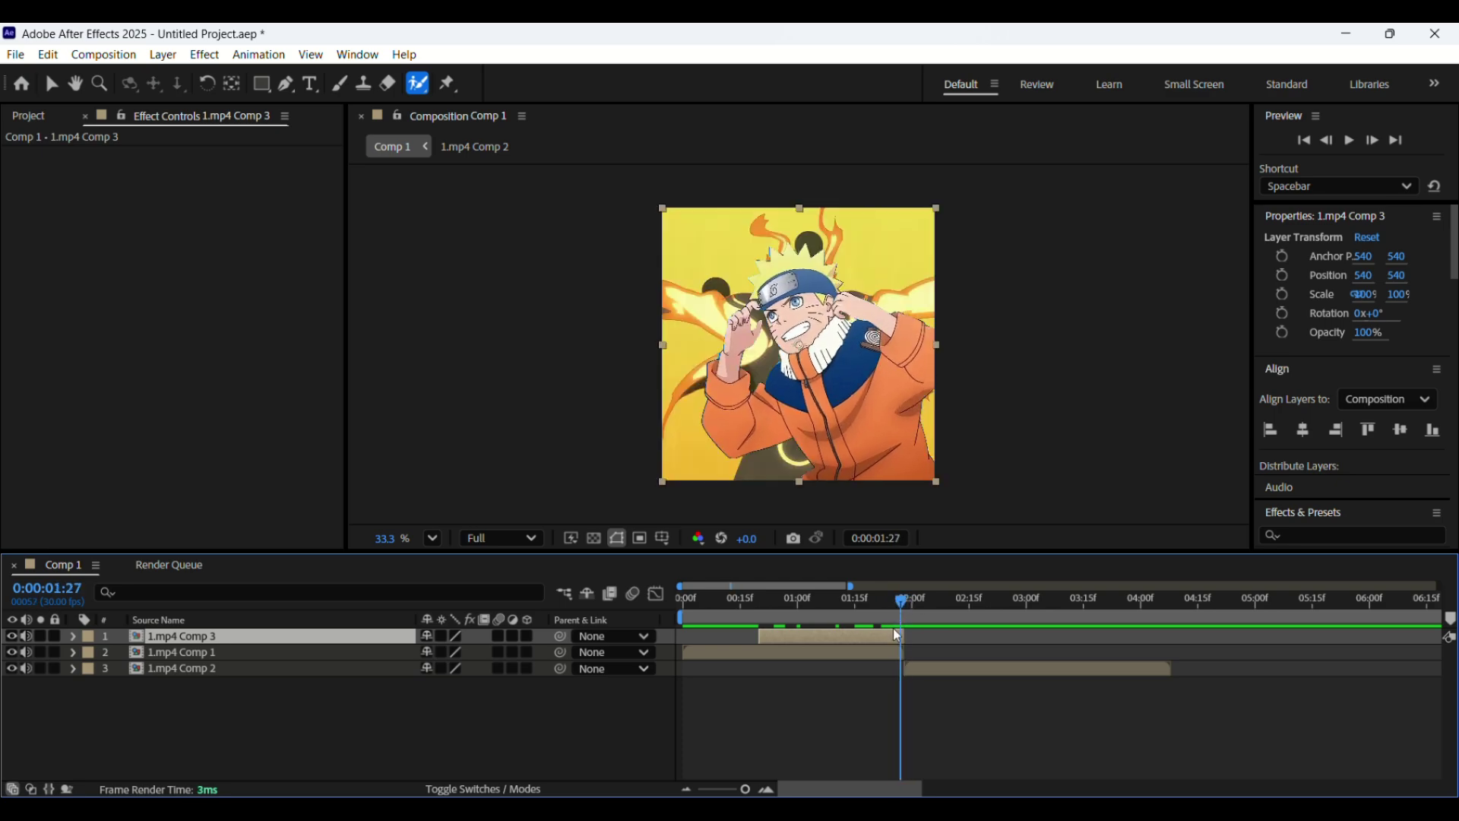
key(ctrl+v)
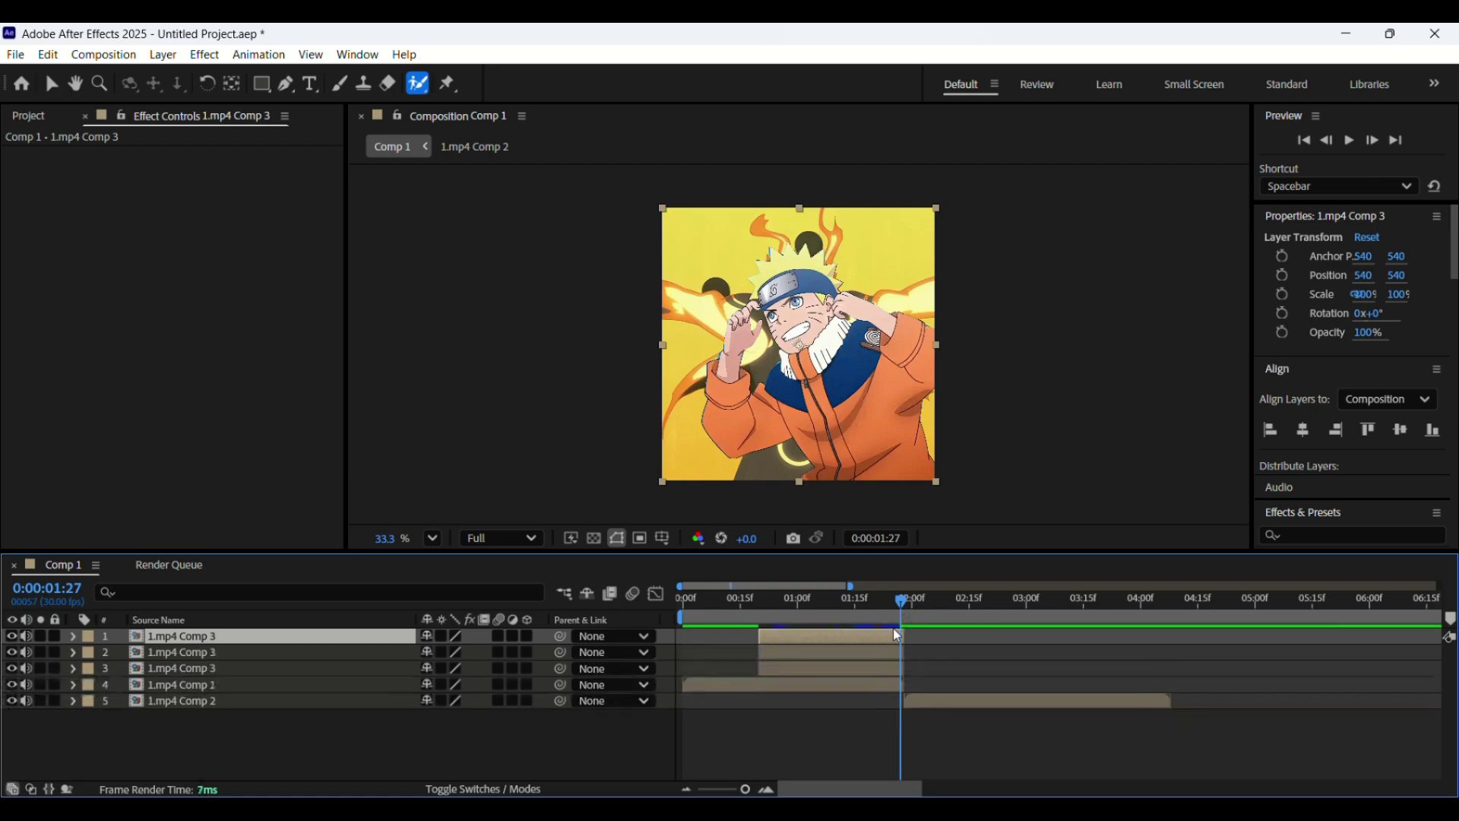
At 0:00:00:20, draw a rectangular mask on the lowest frozen copy, covering the character's head from hair to mouth
click(892, 669)
drag(904, 607, 761, 615)
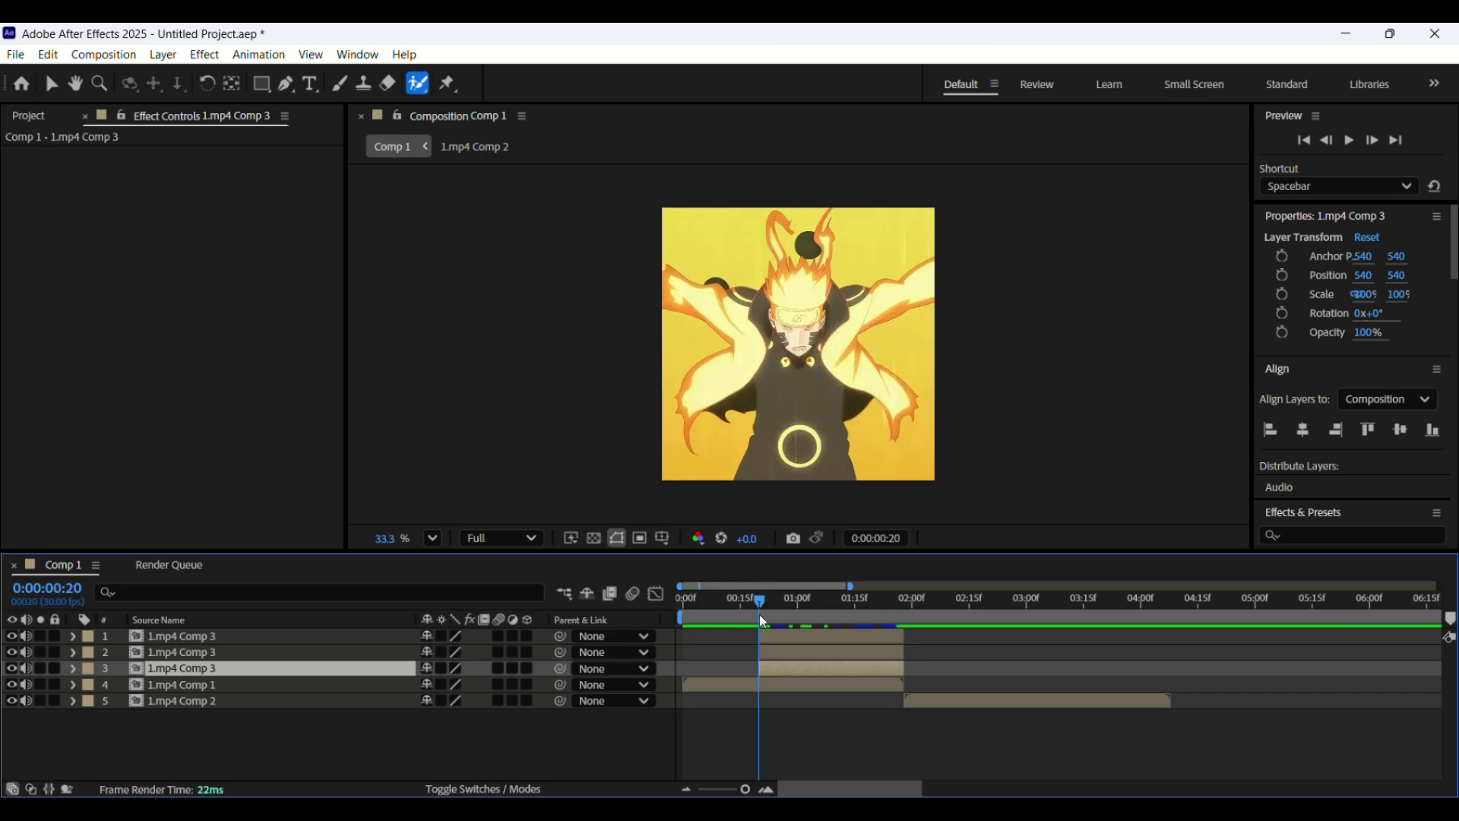
click(267, 89)
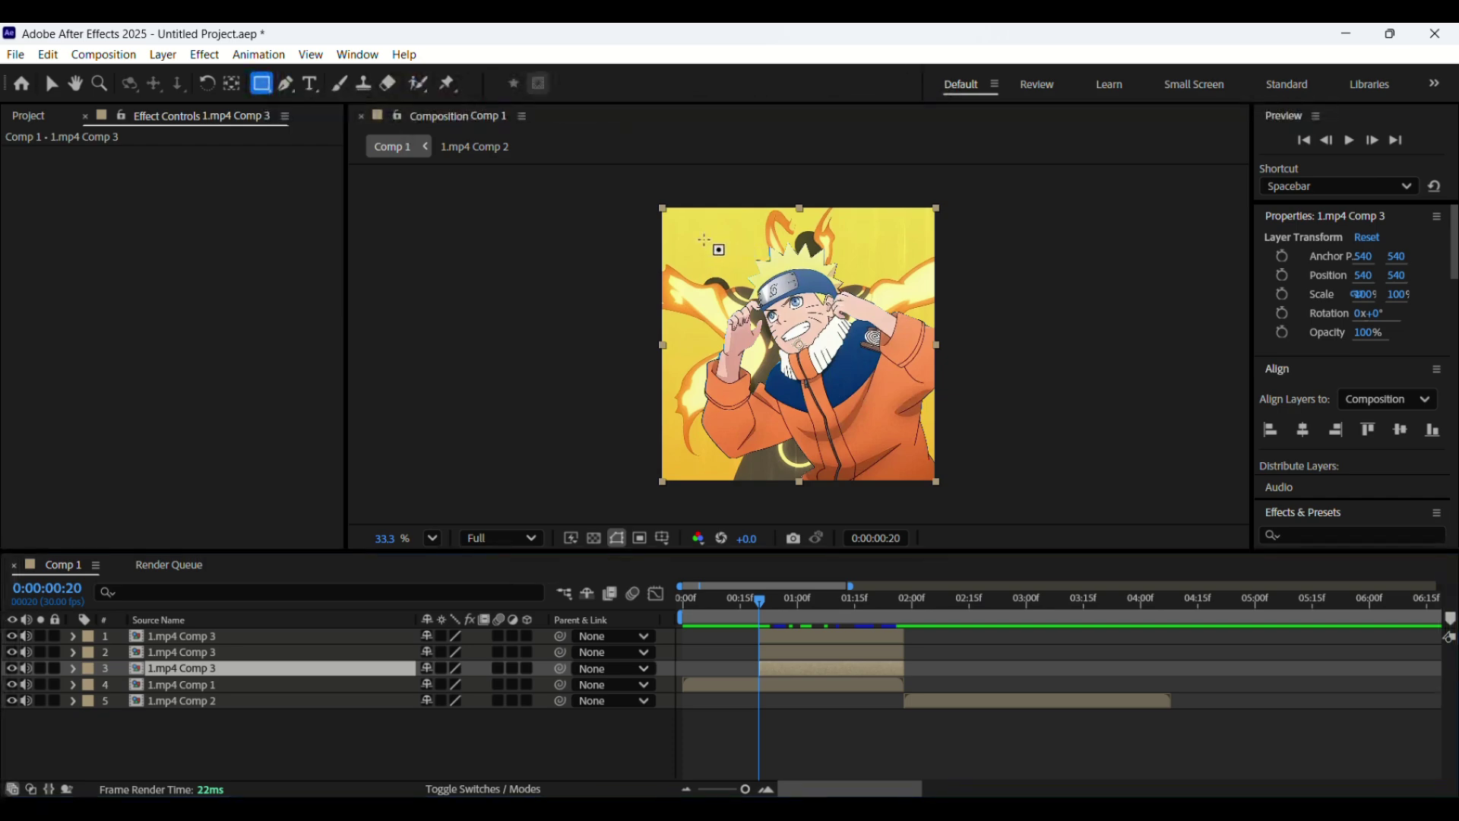
drag(671, 236, 944, 331)
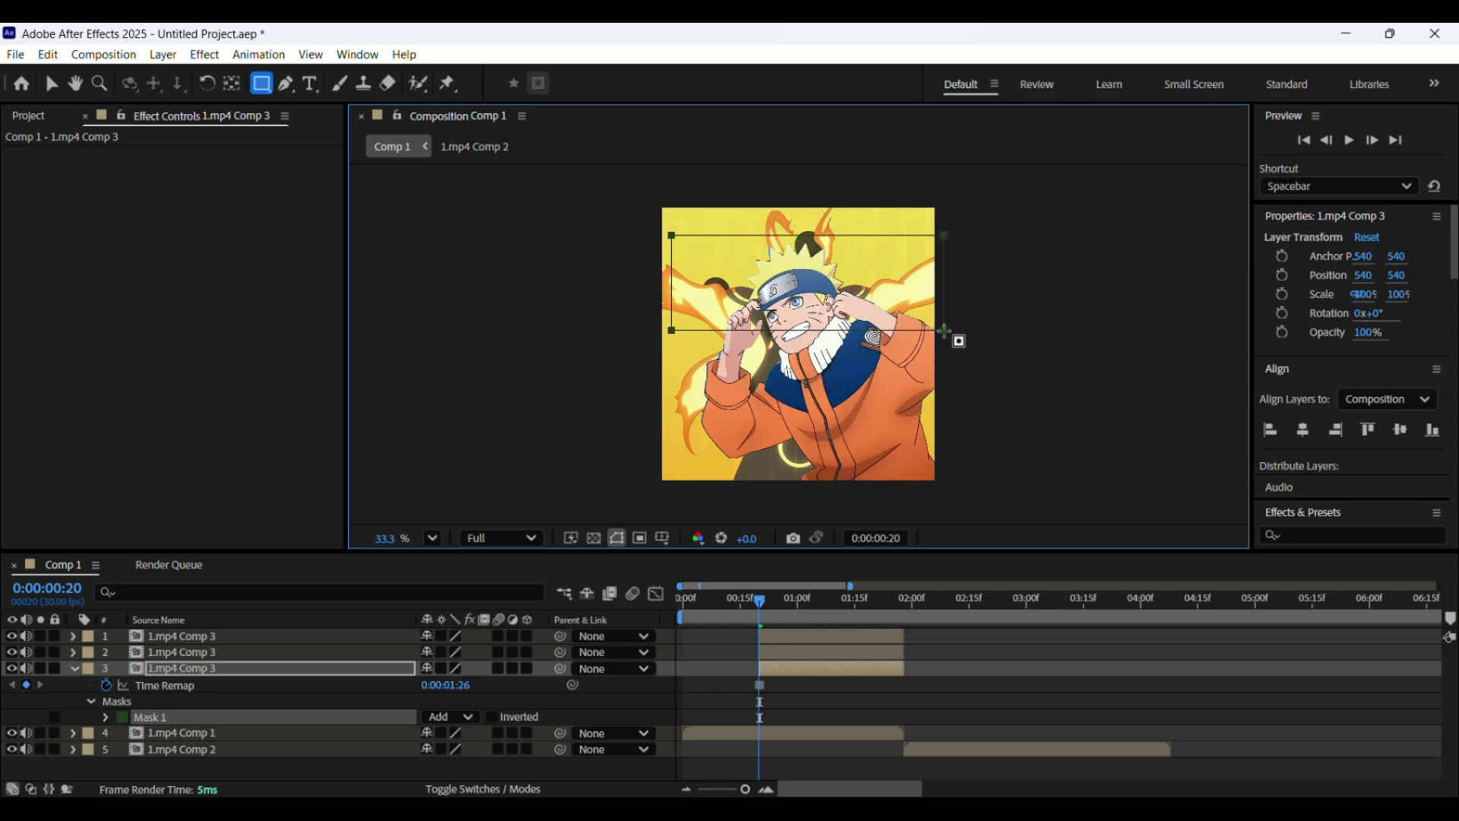
Draw a rectangular mask on the middle frozen copy, spanning the full image width from the mouth down to the chest
click(811, 653)
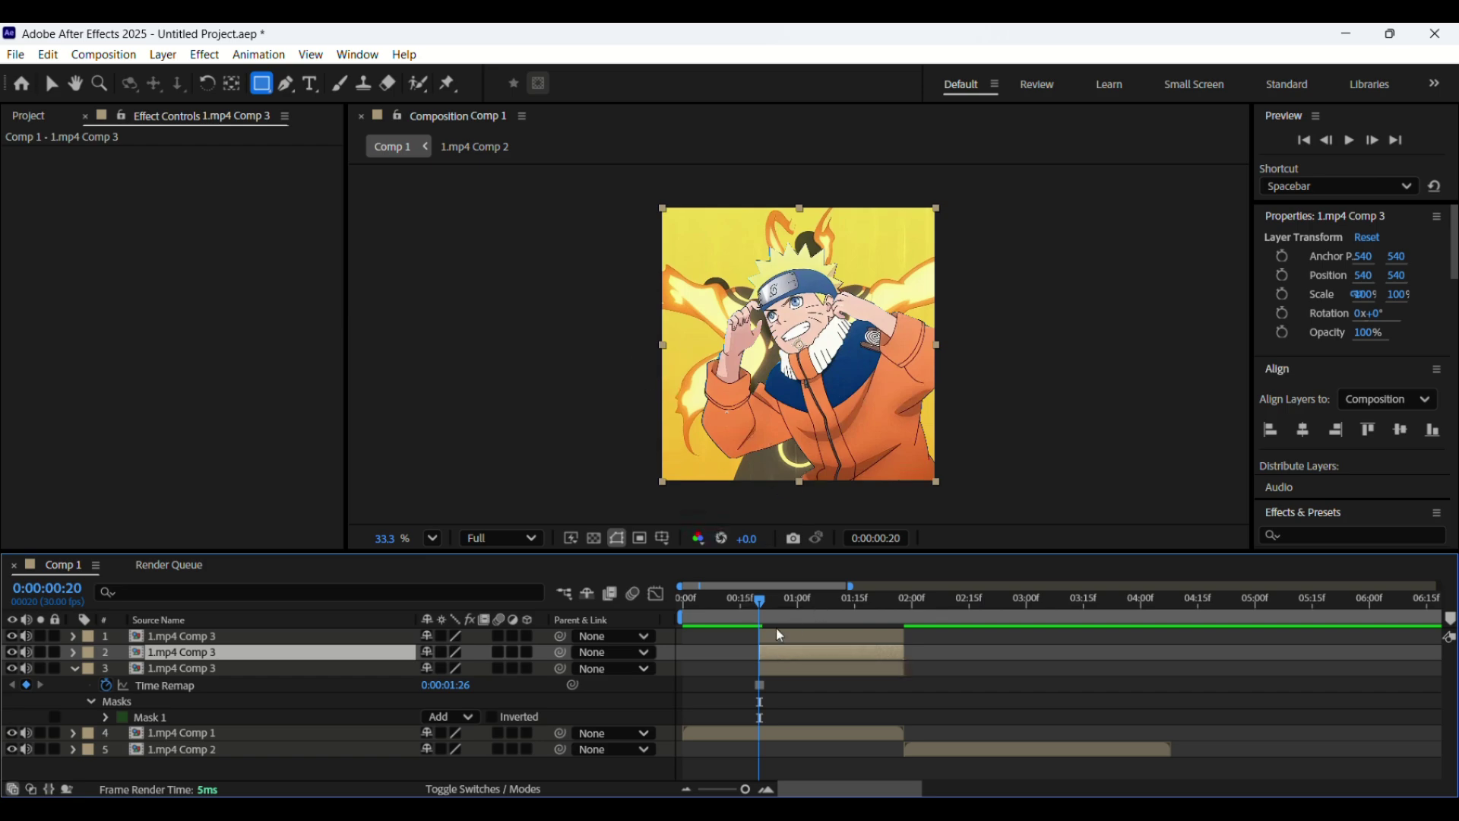
click(786, 670)
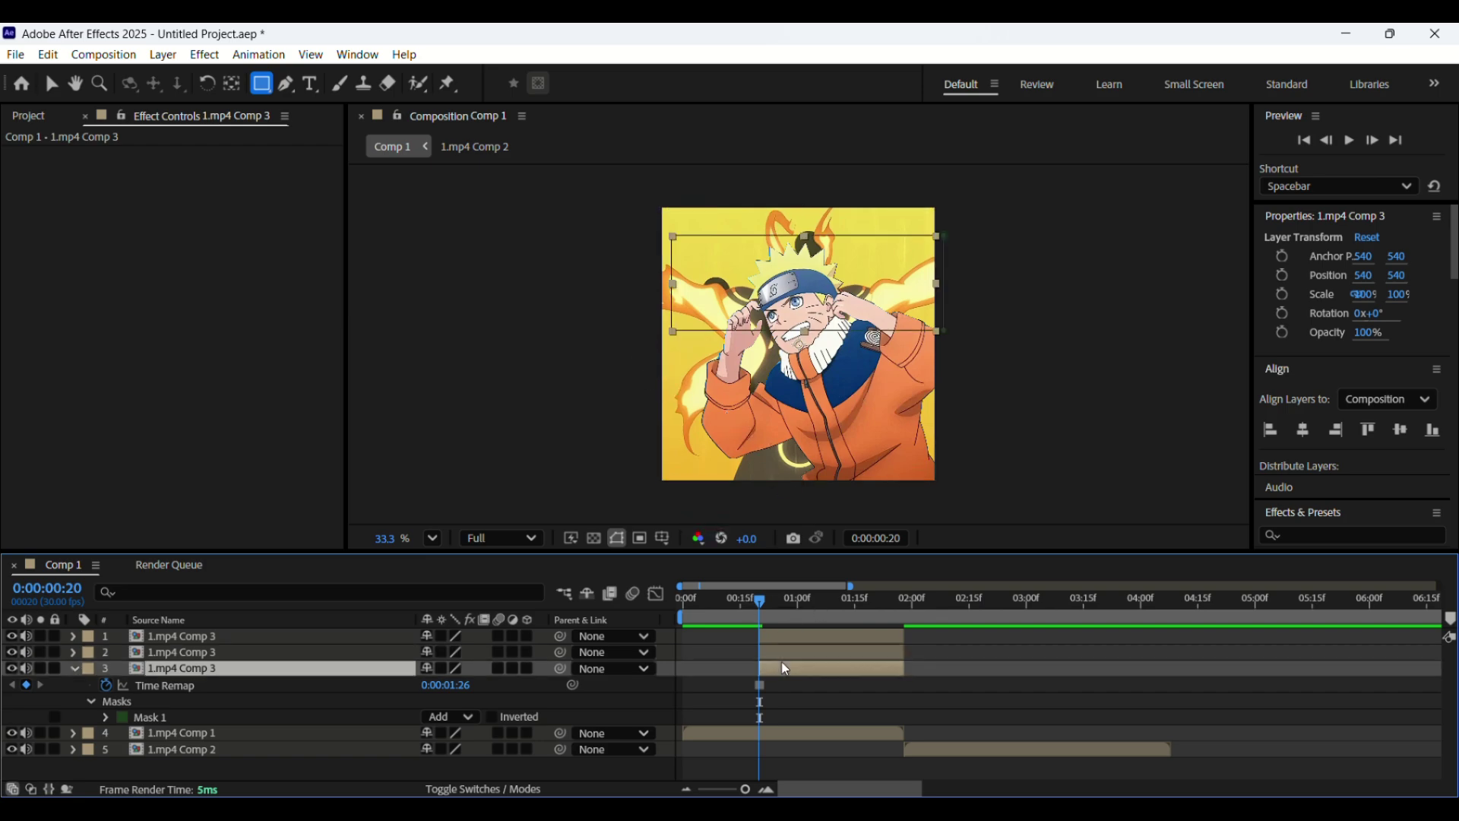
click(779, 650)
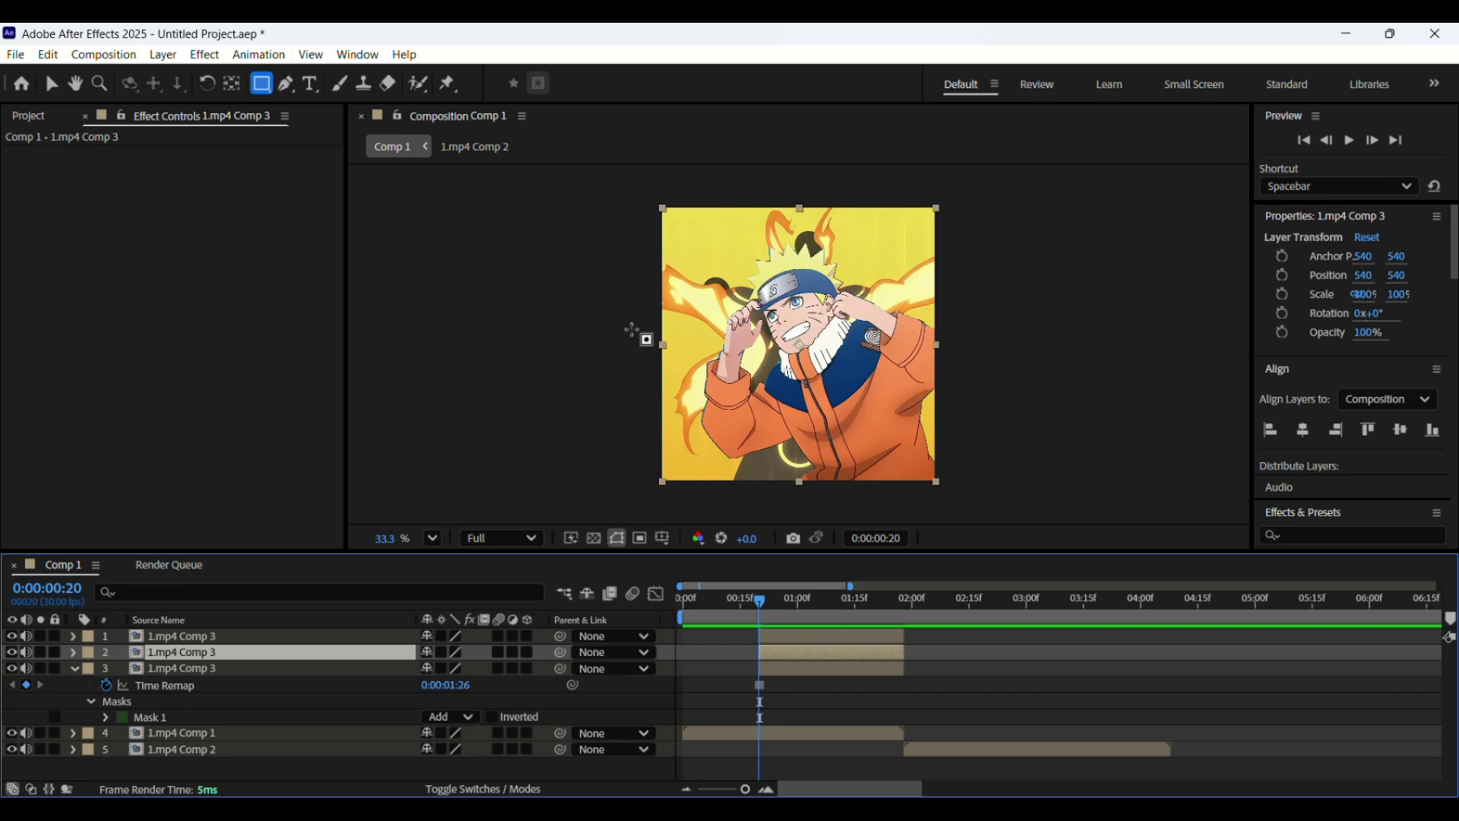
mouse_move(632, 329)
mouse_down()
mouse_move(889, 370)
mouse_move(959, 398)
mouse_up()
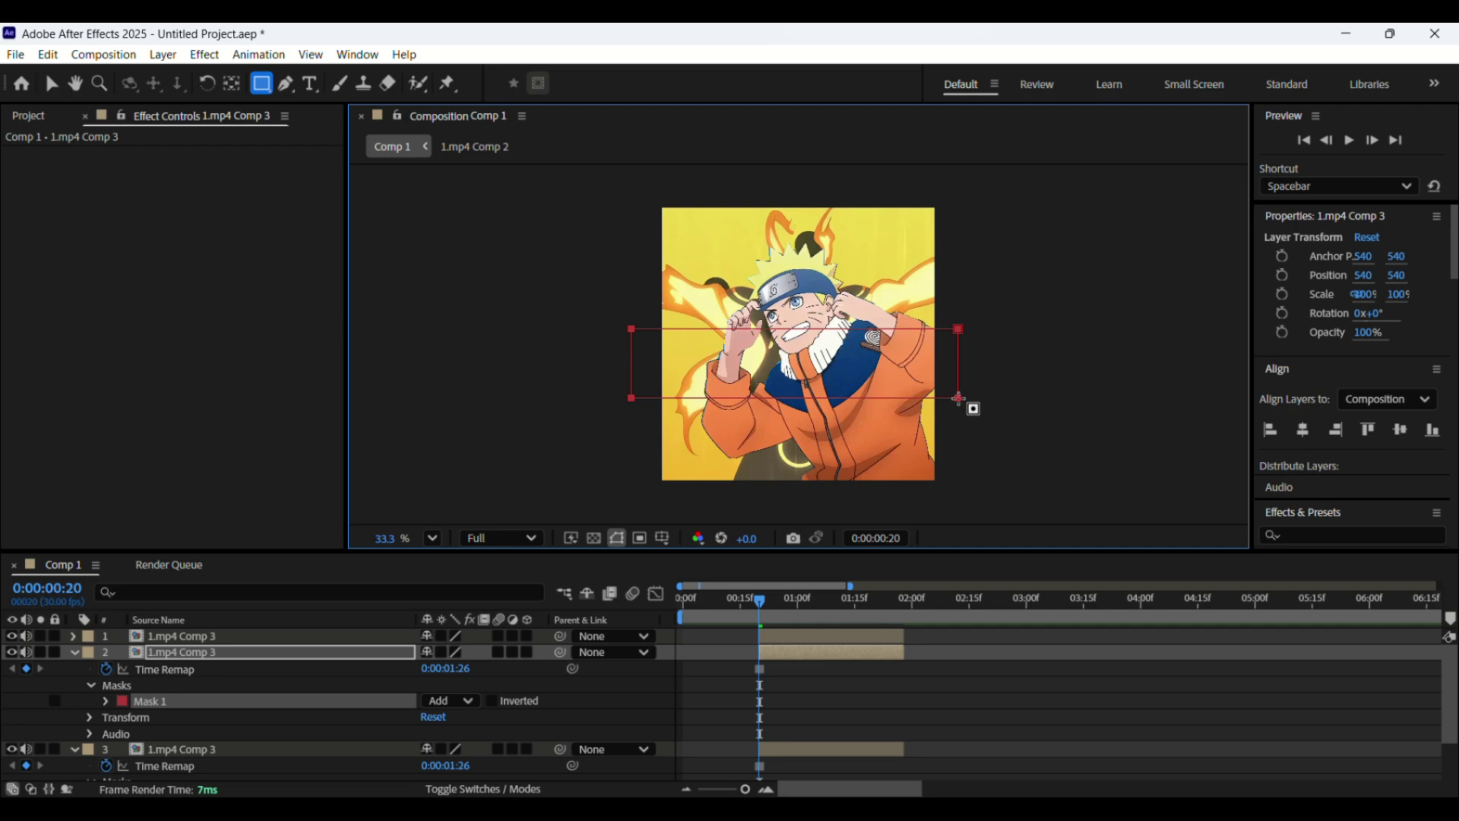
Draw a rectangular mask on the topmost frozen copy, spanning the full image width from the chest down past the lower edge
click(839, 637)
click(839, 636)
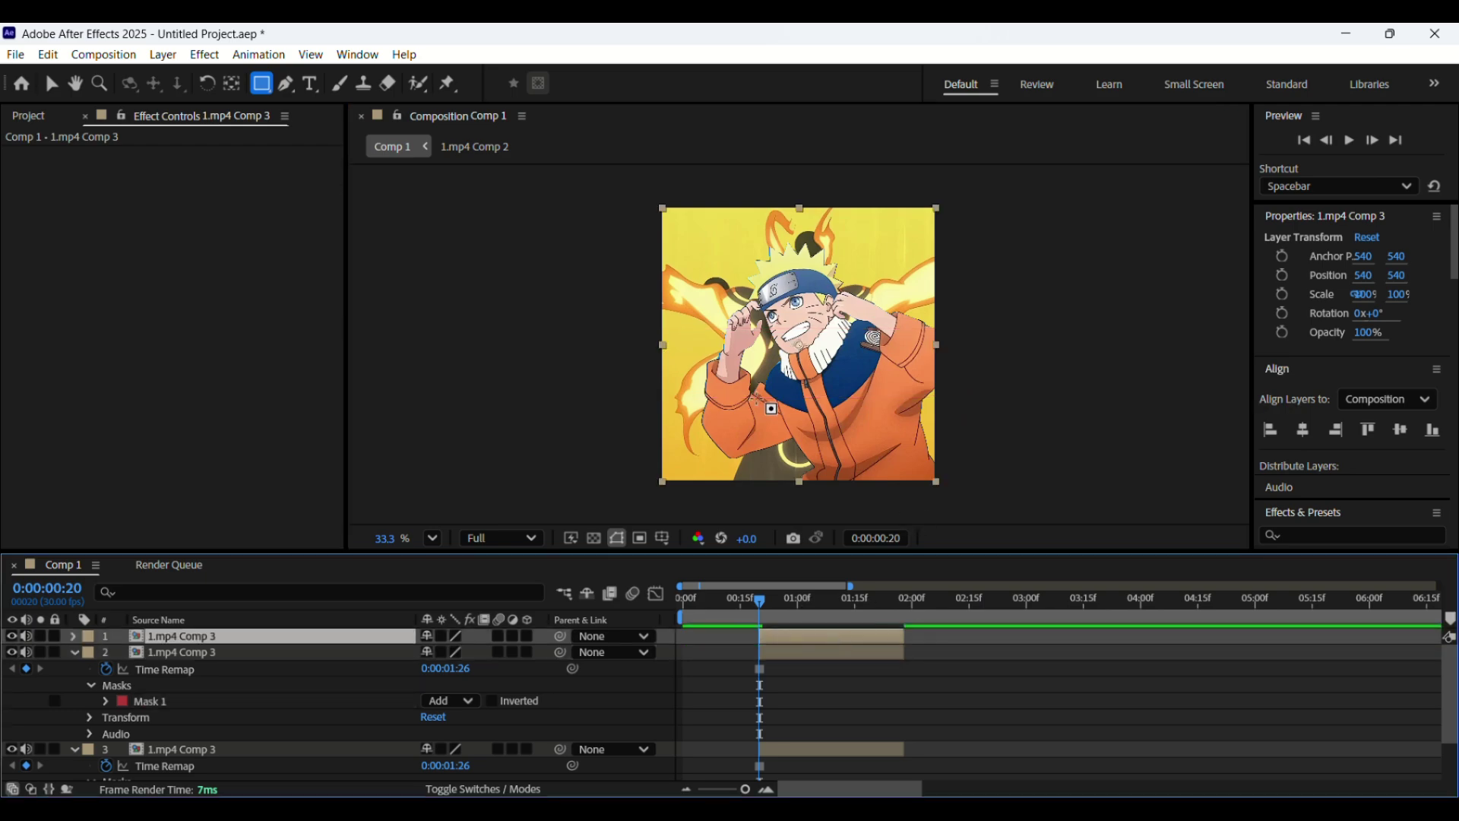
click(788, 647)
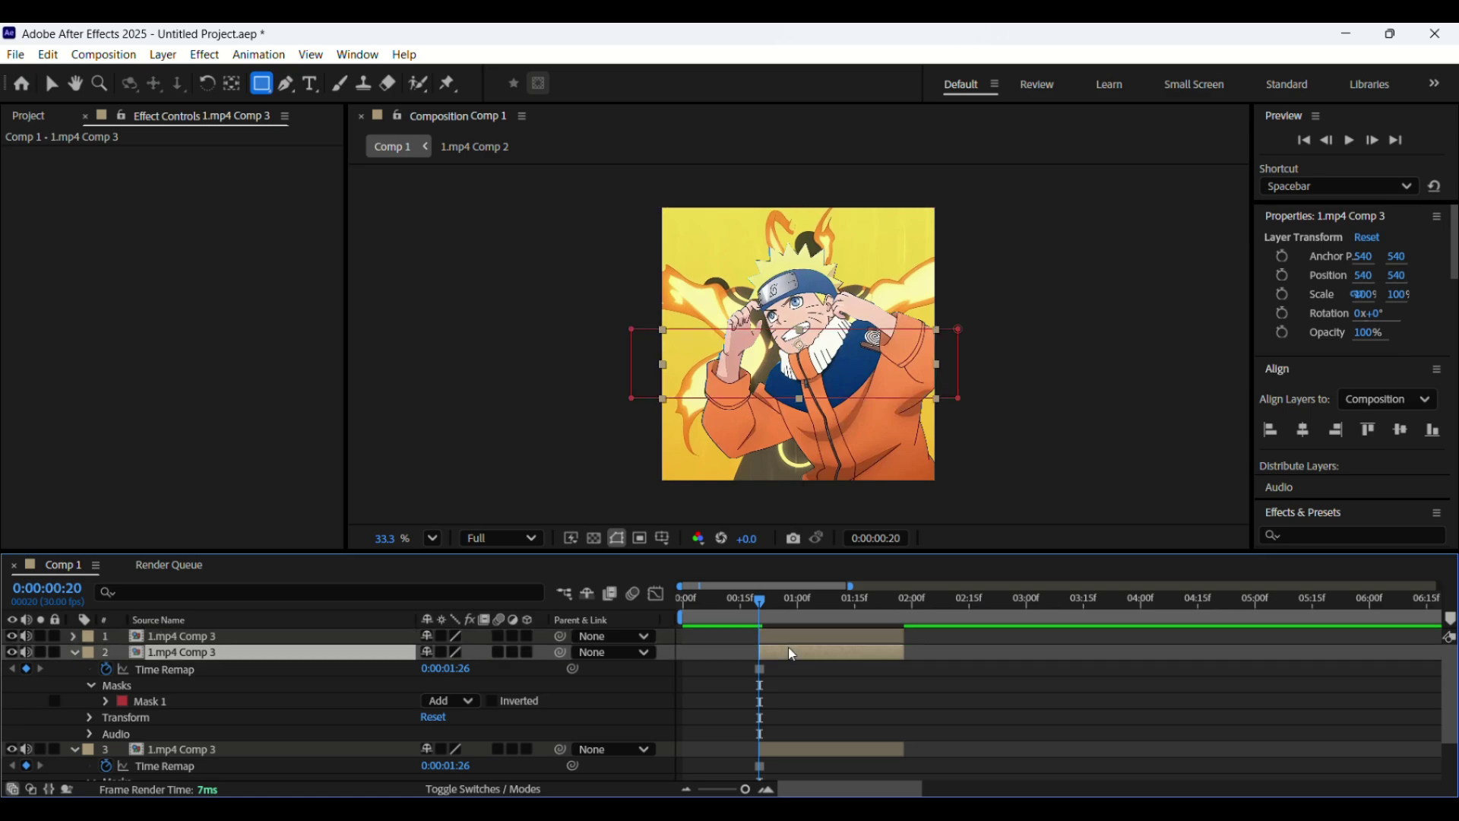
click(791, 637)
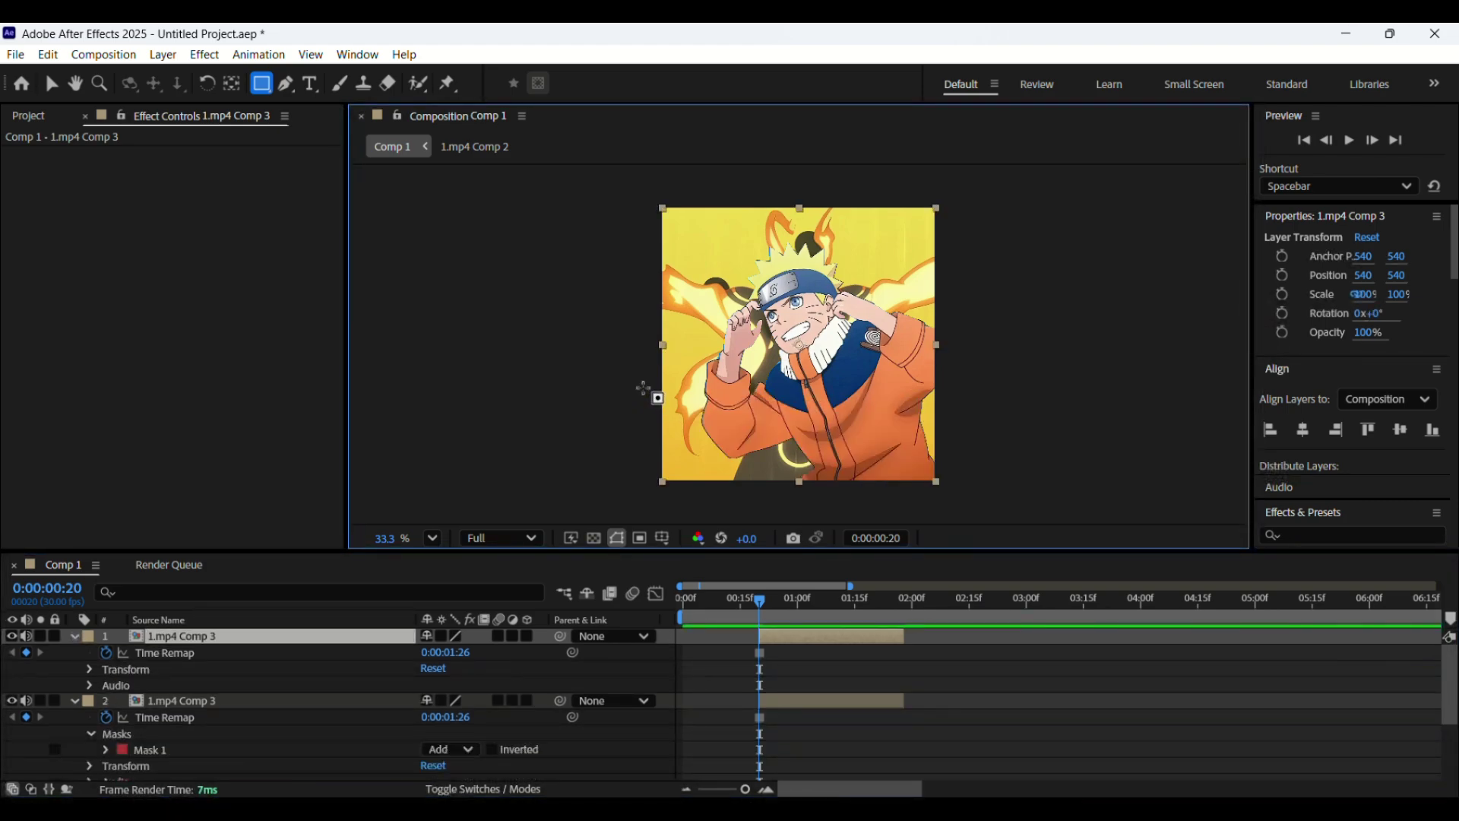
drag(644, 385, 991, 495)
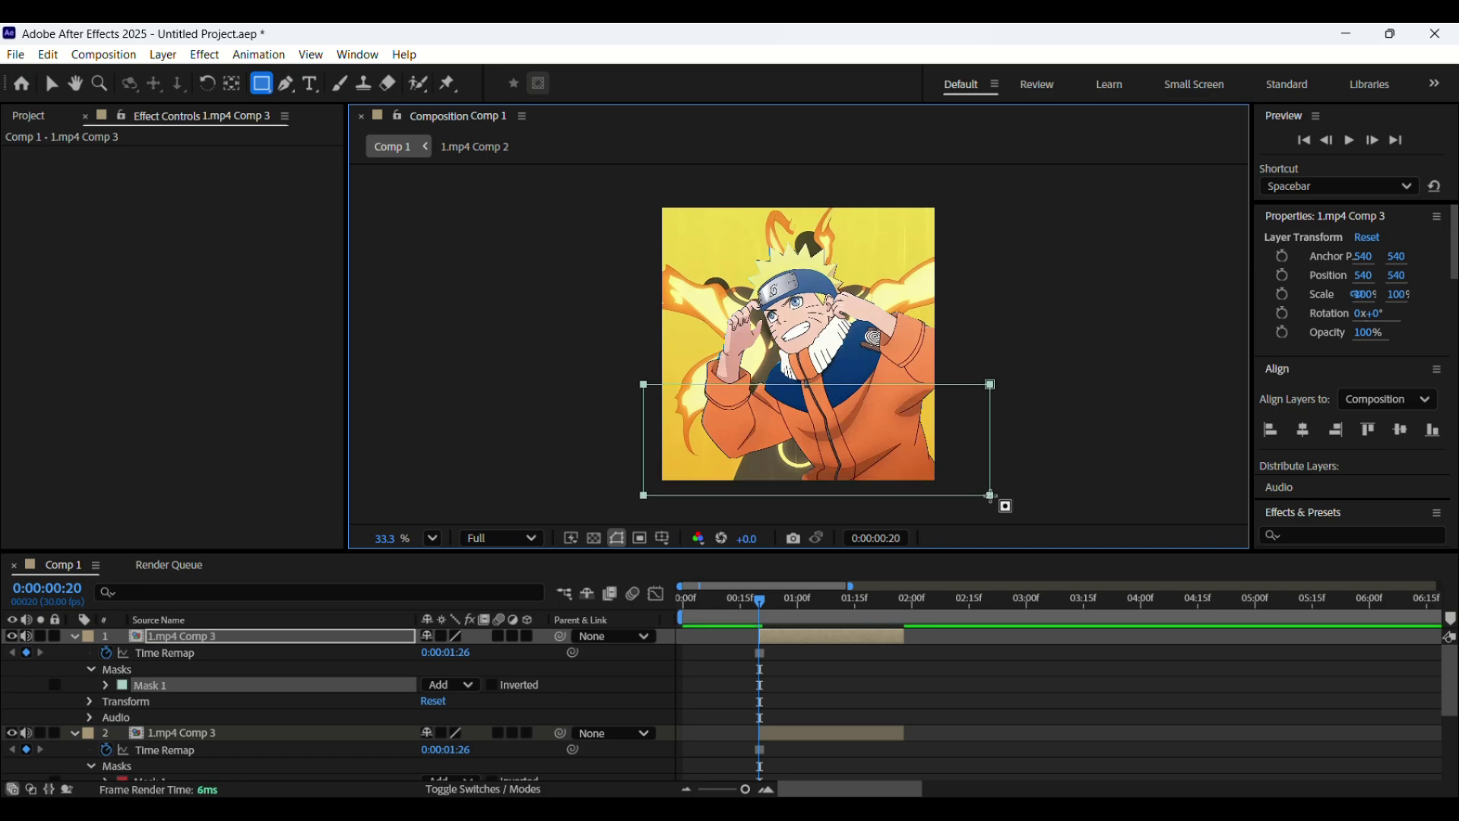
Collapse the frozen copies and stagger their starts, the middle slice at about 0:00:01:00 and the lower-body slice at about 0:00:01:11
click(74, 636)
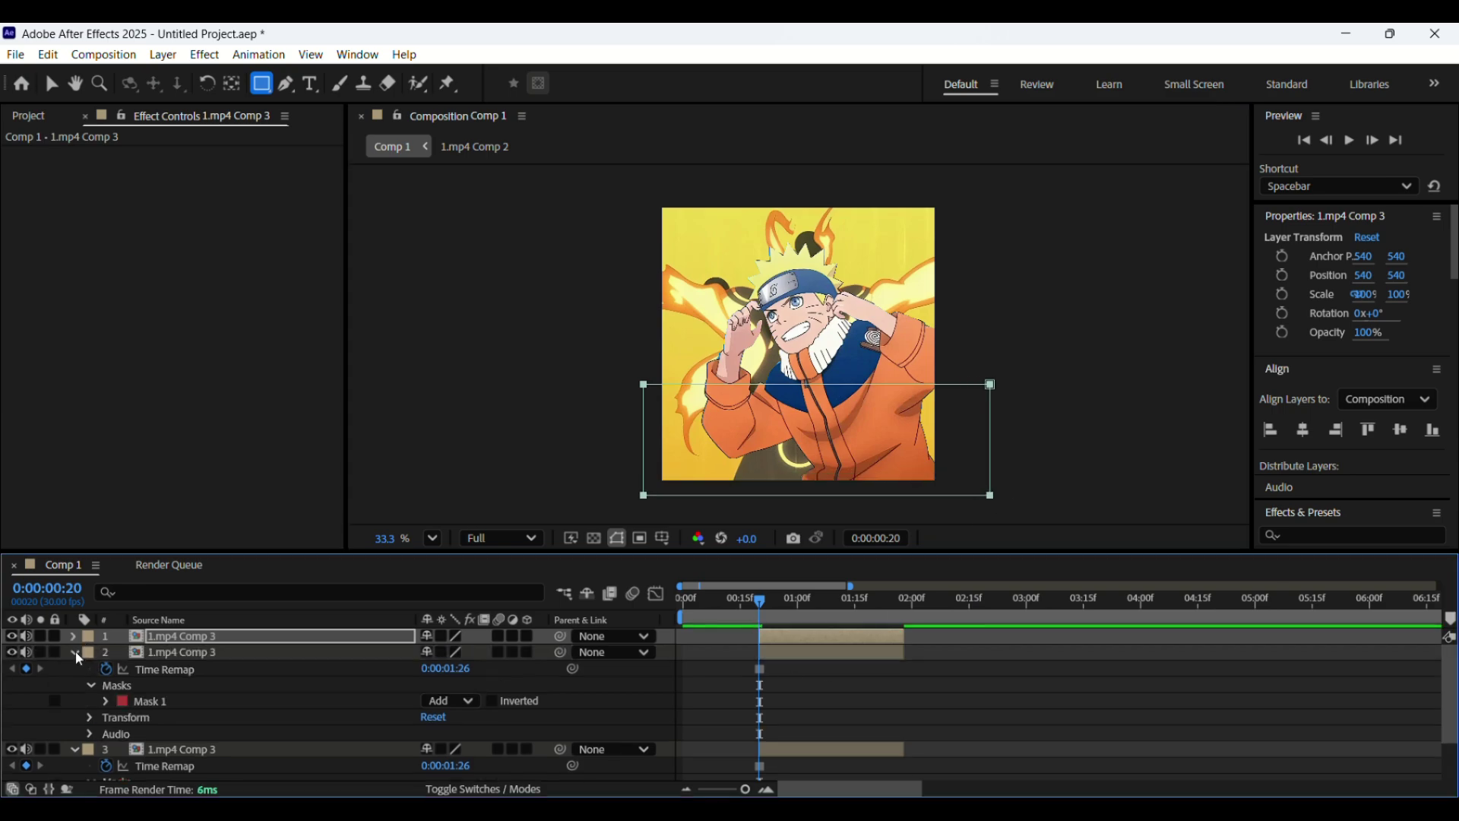
click(75, 651)
click(76, 670)
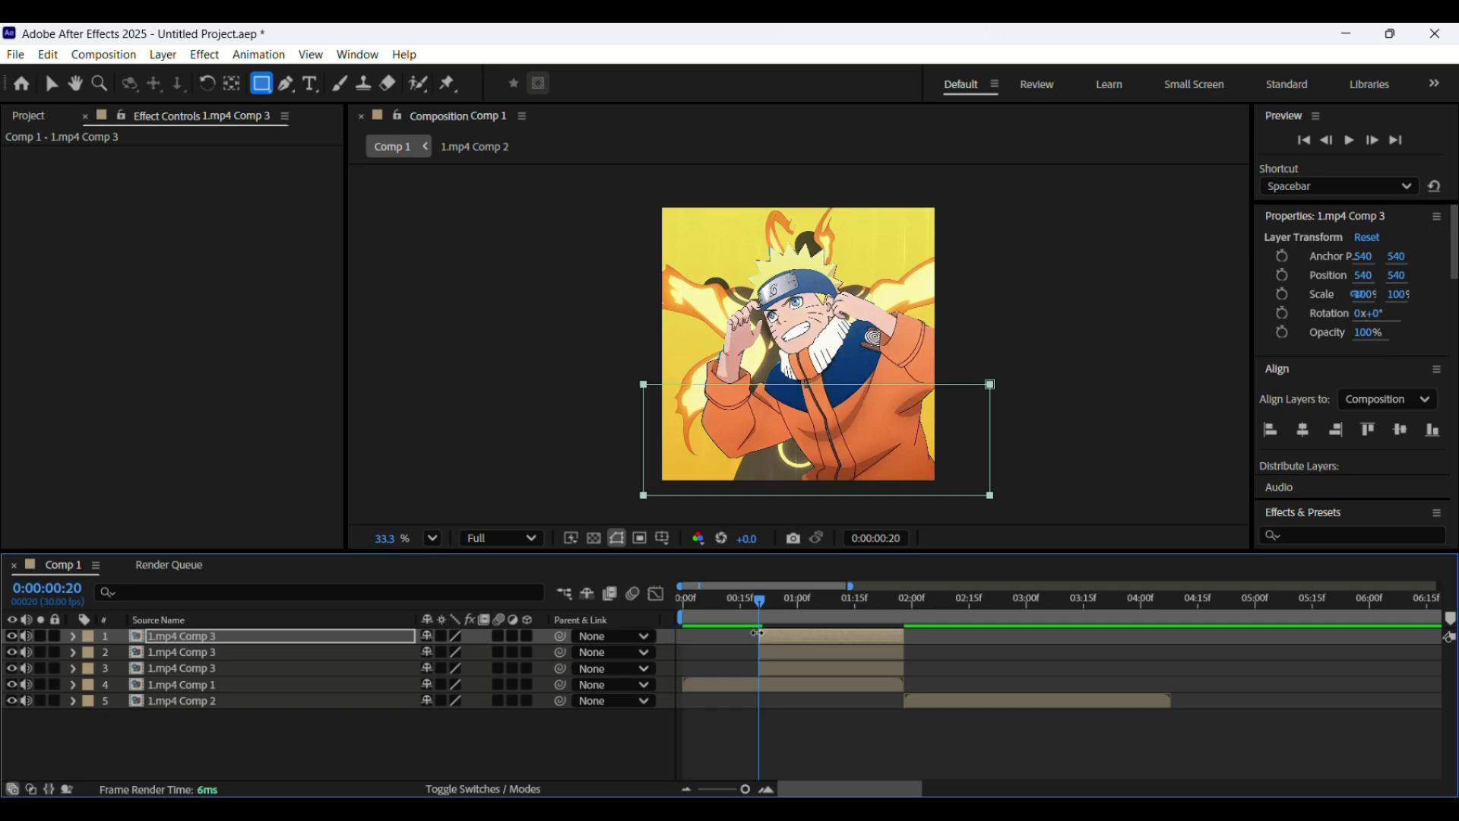
drag(757, 633, 795, 653)
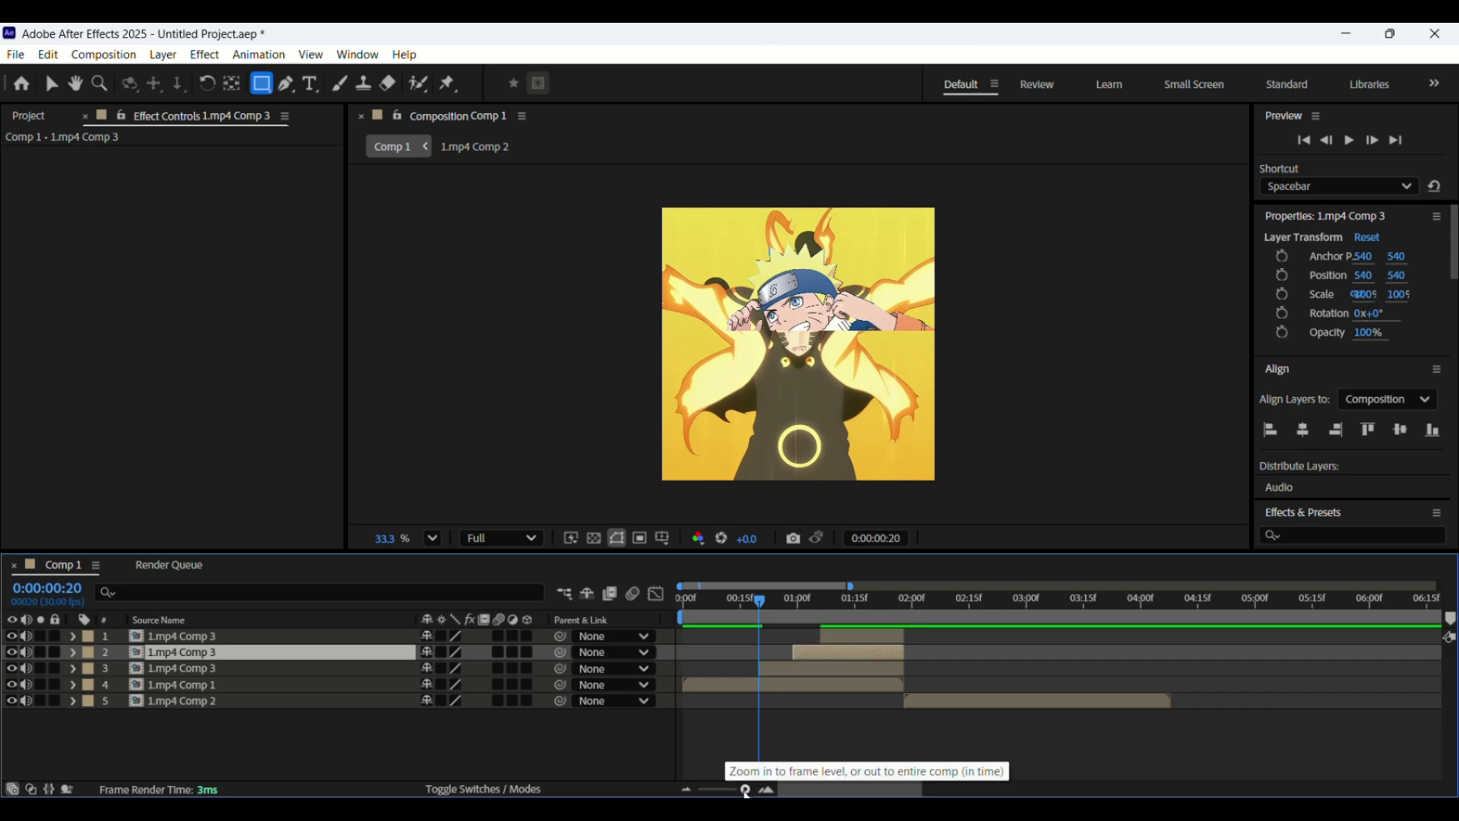
drag(747, 790, 731, 790)
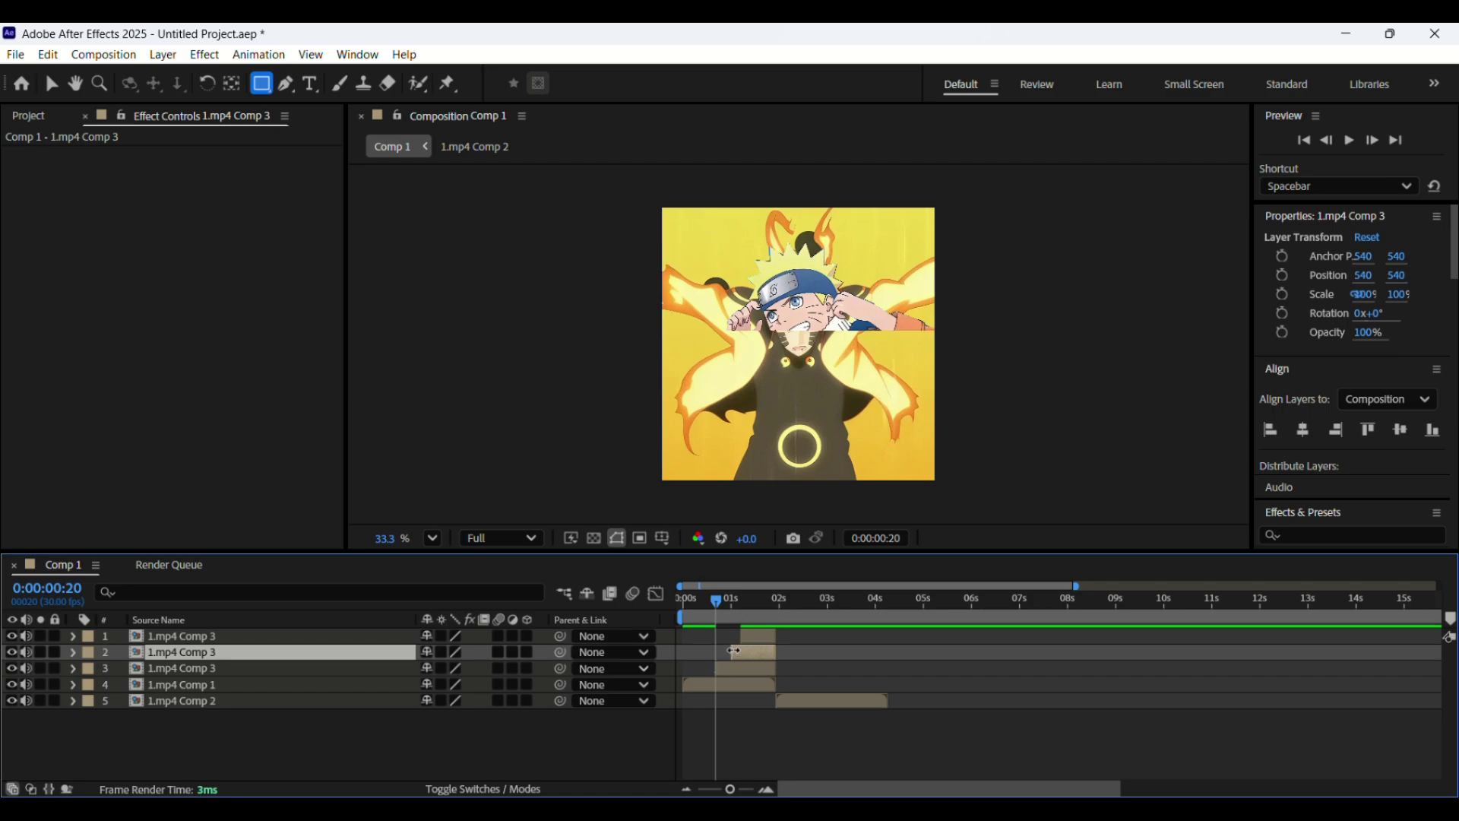
click(745, 637)
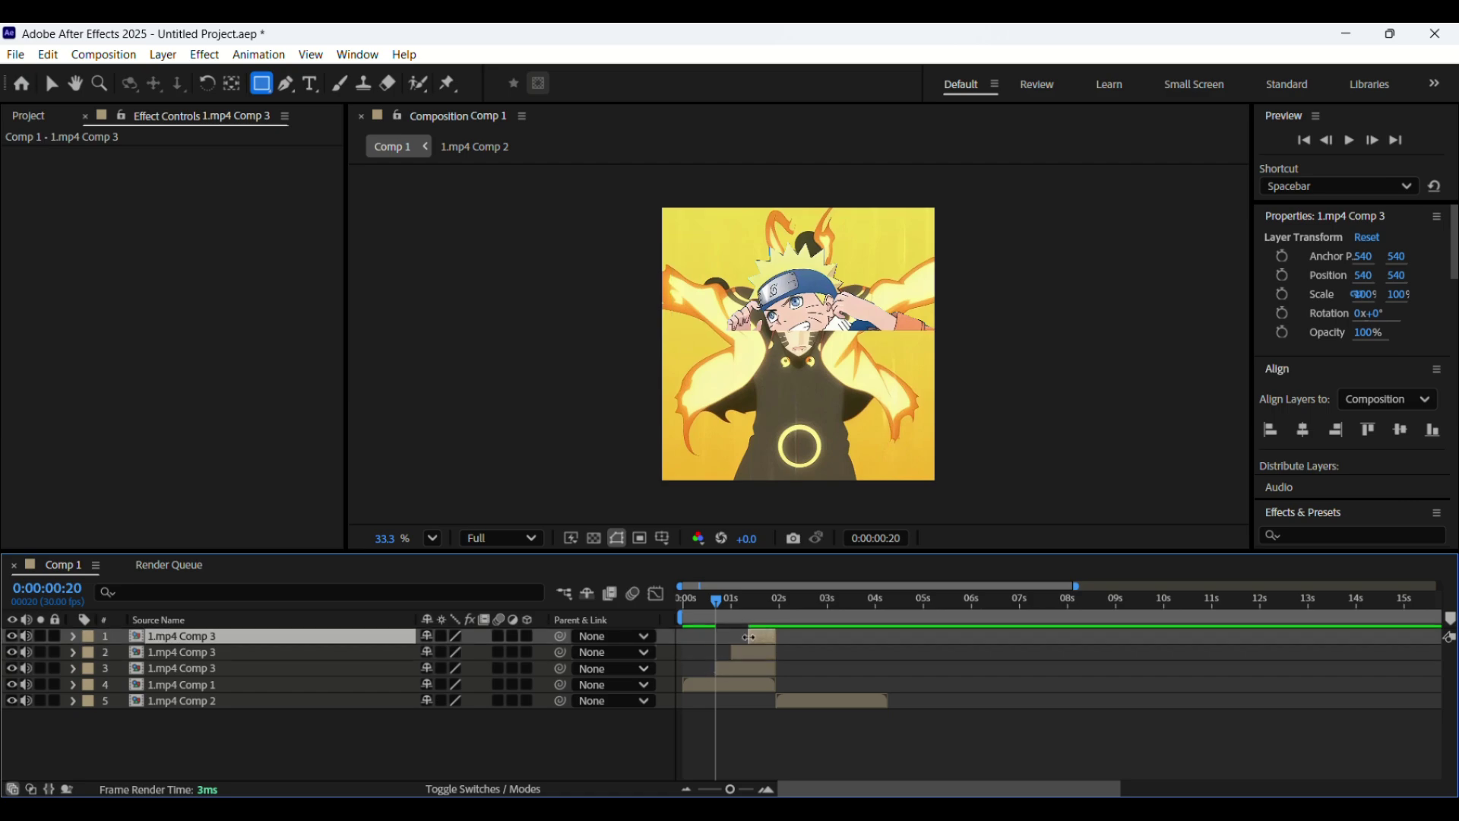
Duplicate the head slice layer and trim the upper duplicate so it ends at 0:00:00:26
drag(717, 610, 734, 675)
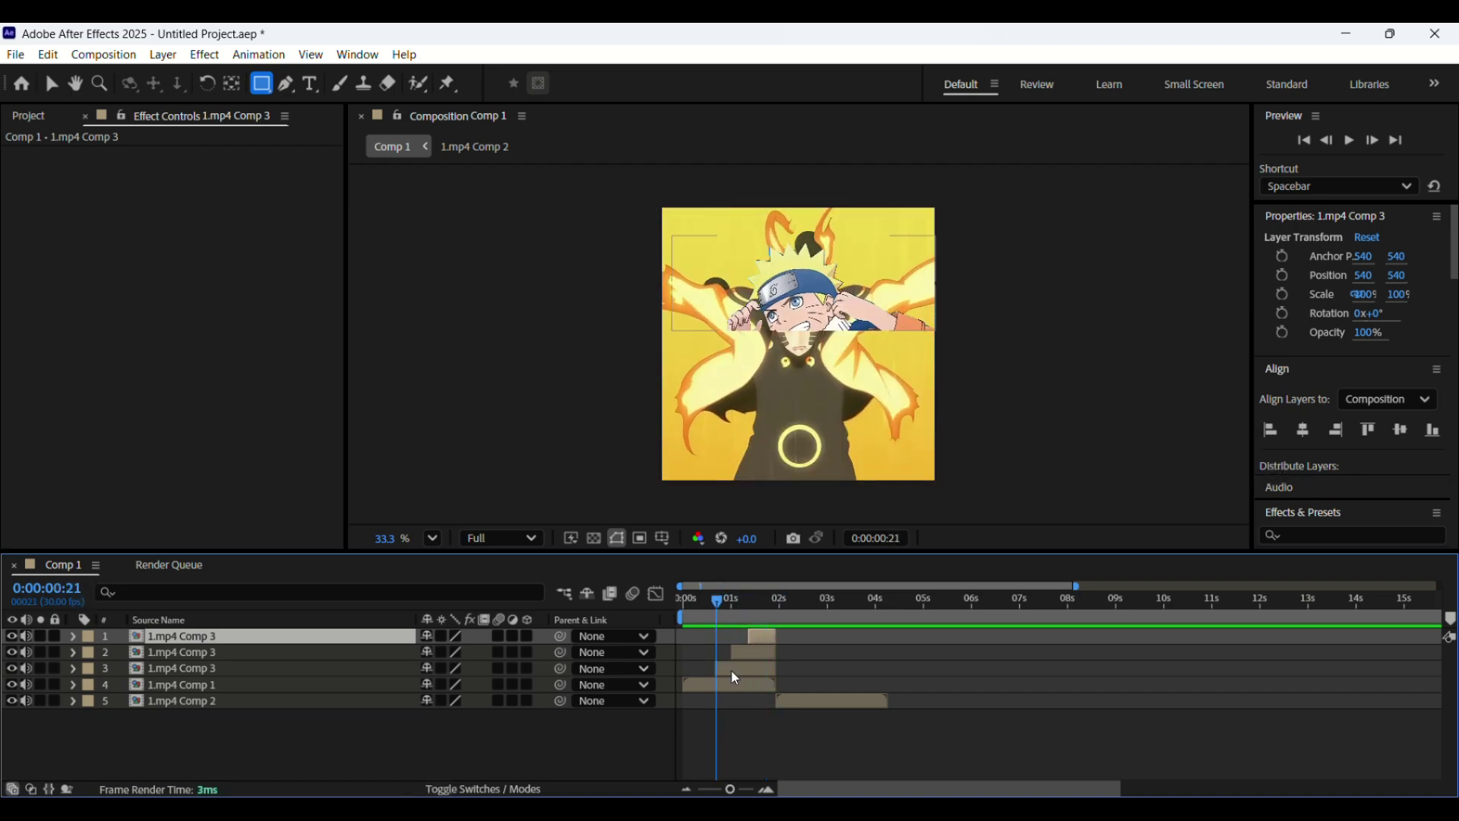
click(758, 671)
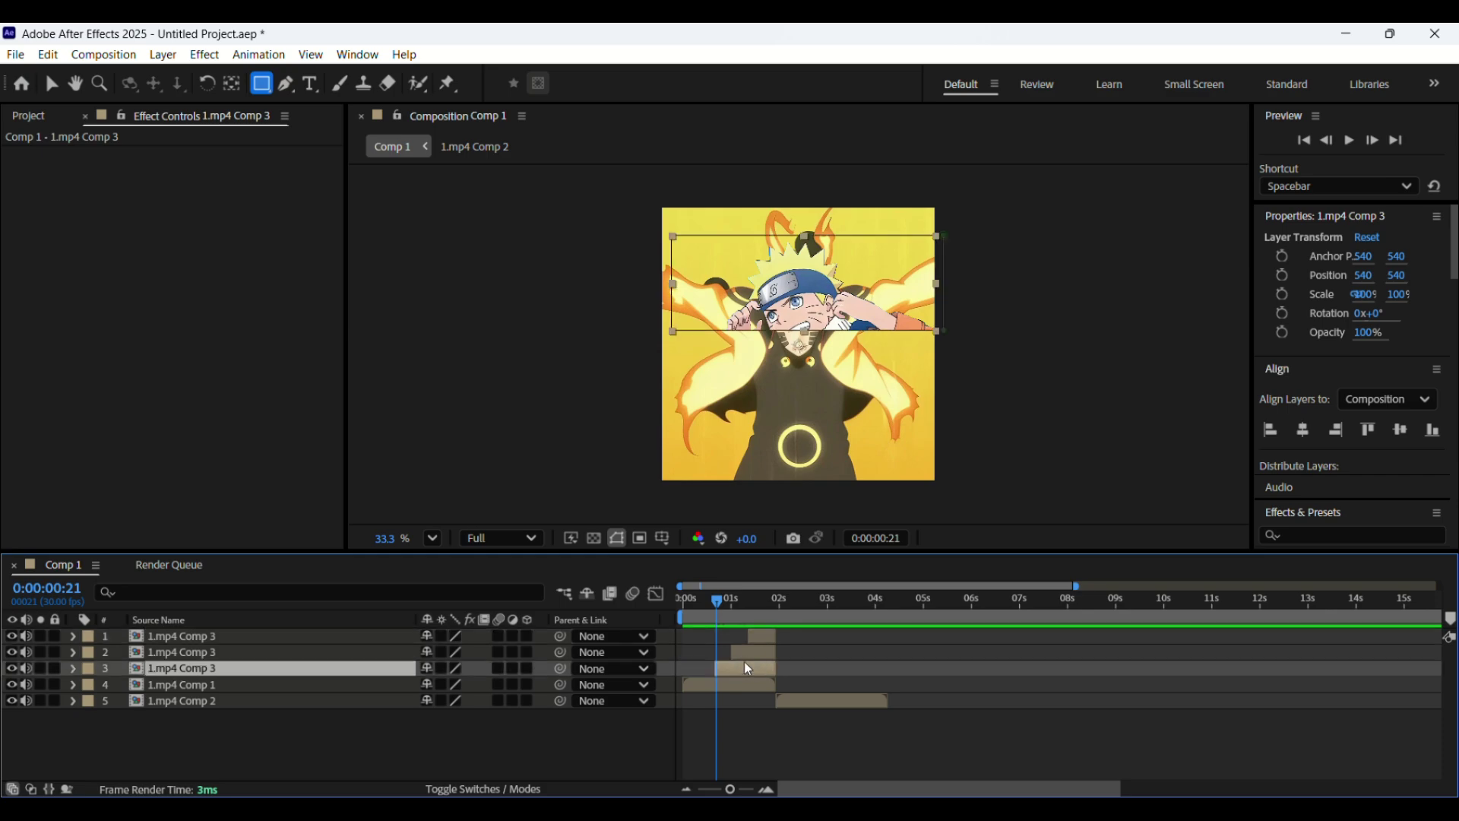
drag(730, 788, 875, 786)
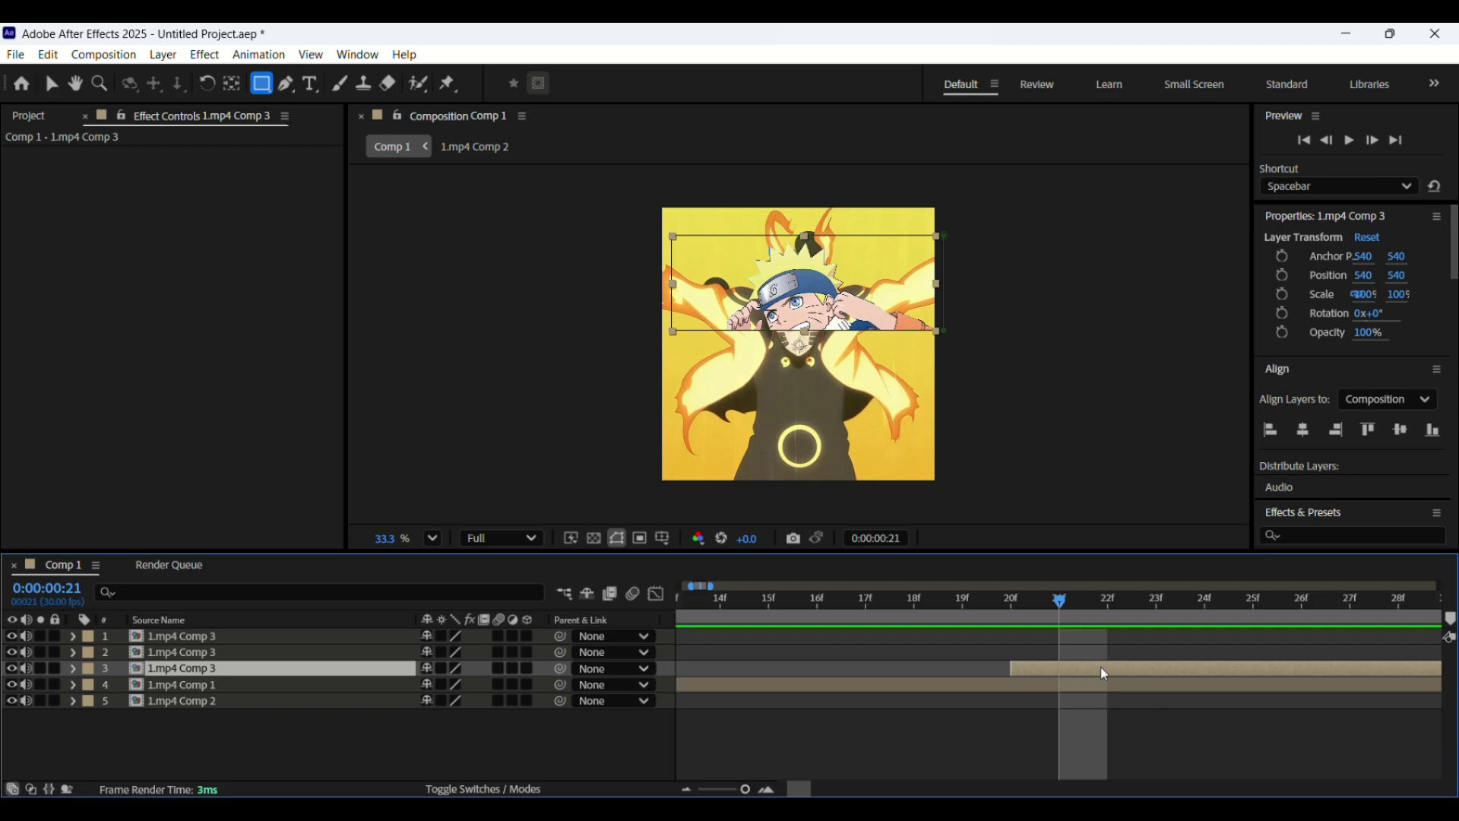
key(ctrl+d)
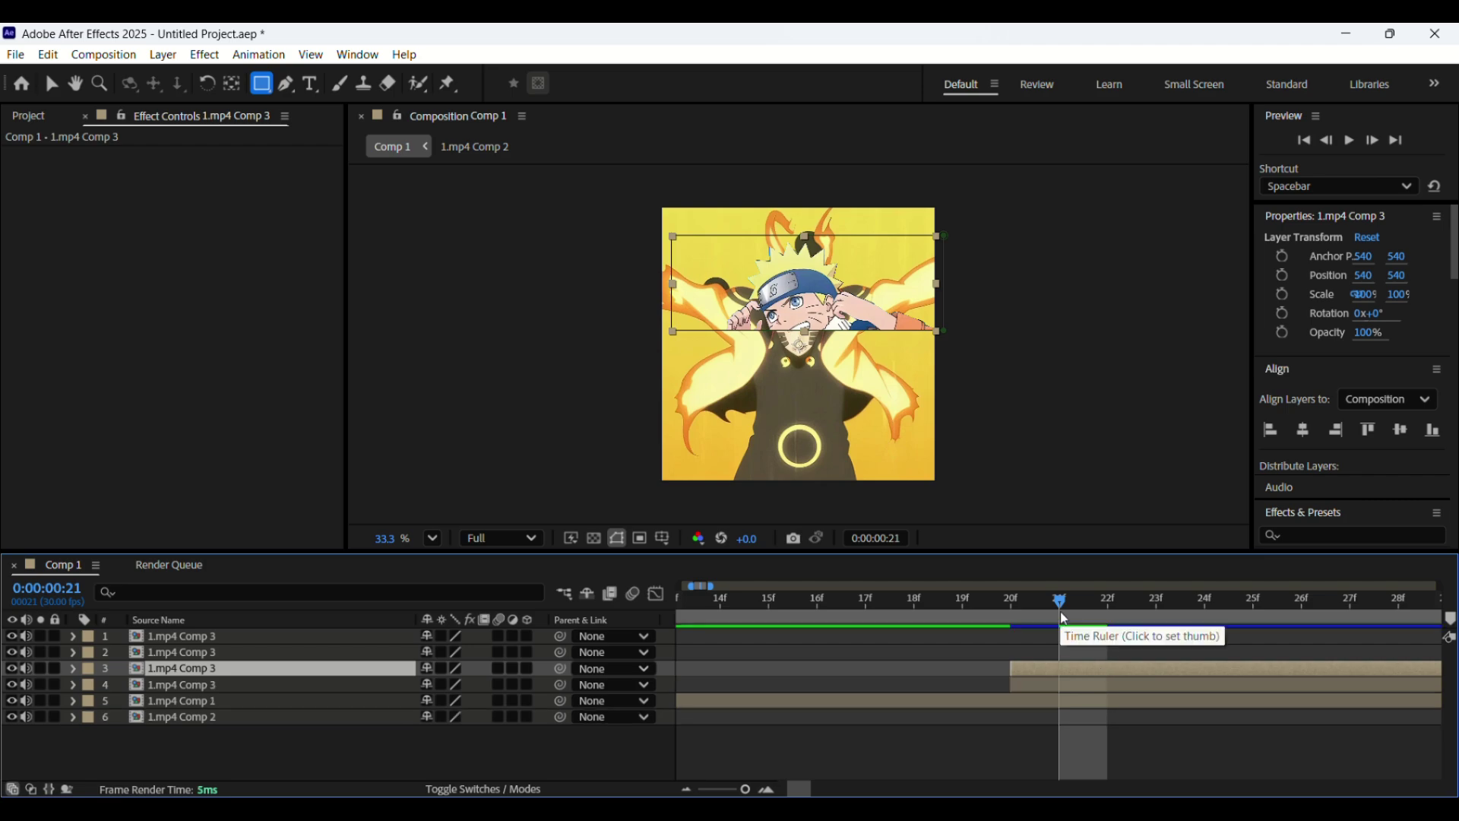
drag(1057, 601, 1302, 646)
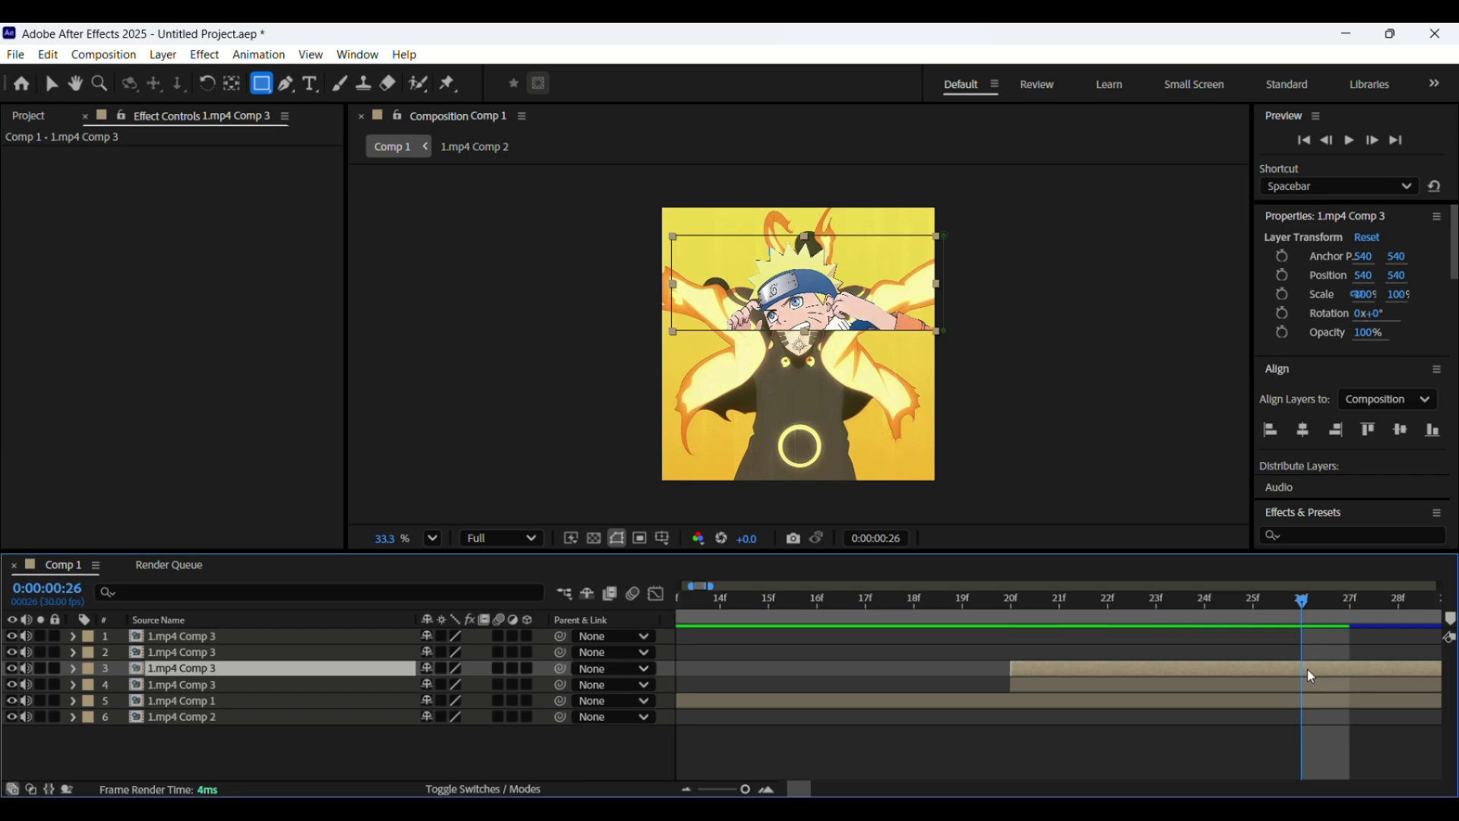
key(ctrl+shift+d)
key(Delete)
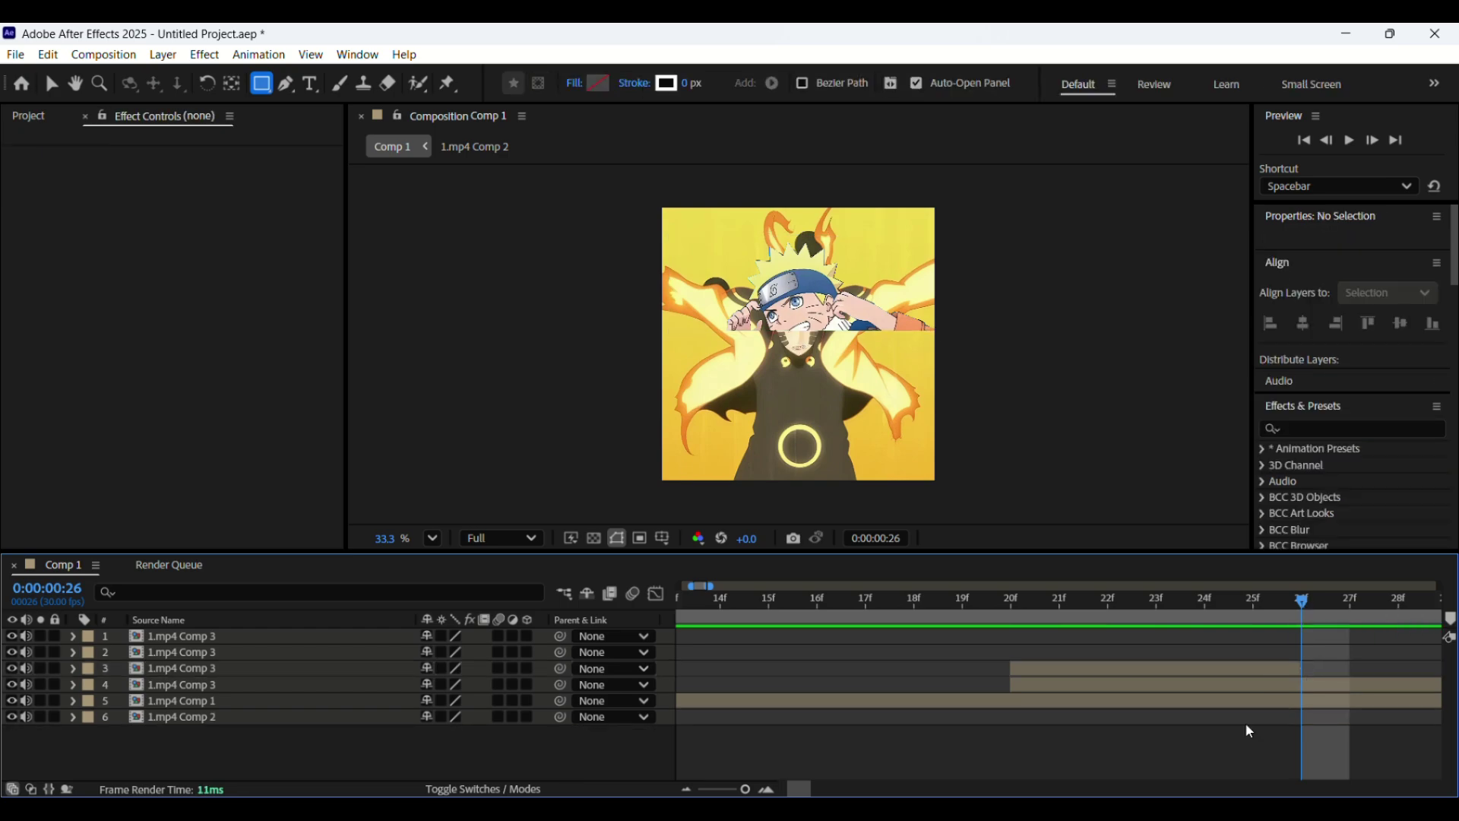
Apply Deep Glow to the short head slice duplicate with radius 322 and exposure 0.32
click(1246, 668)
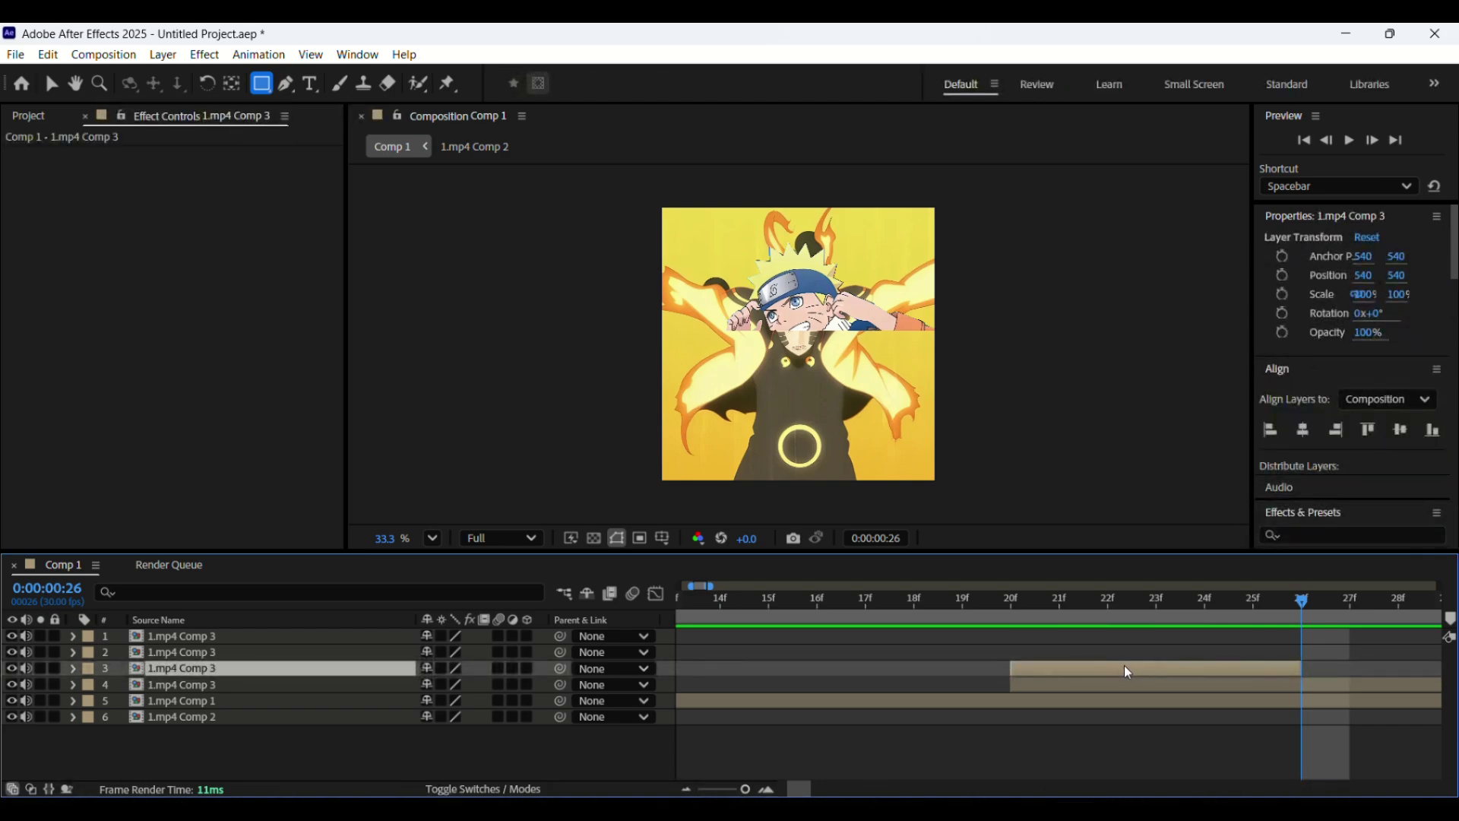
key(ctrl+space)
text(Dee)
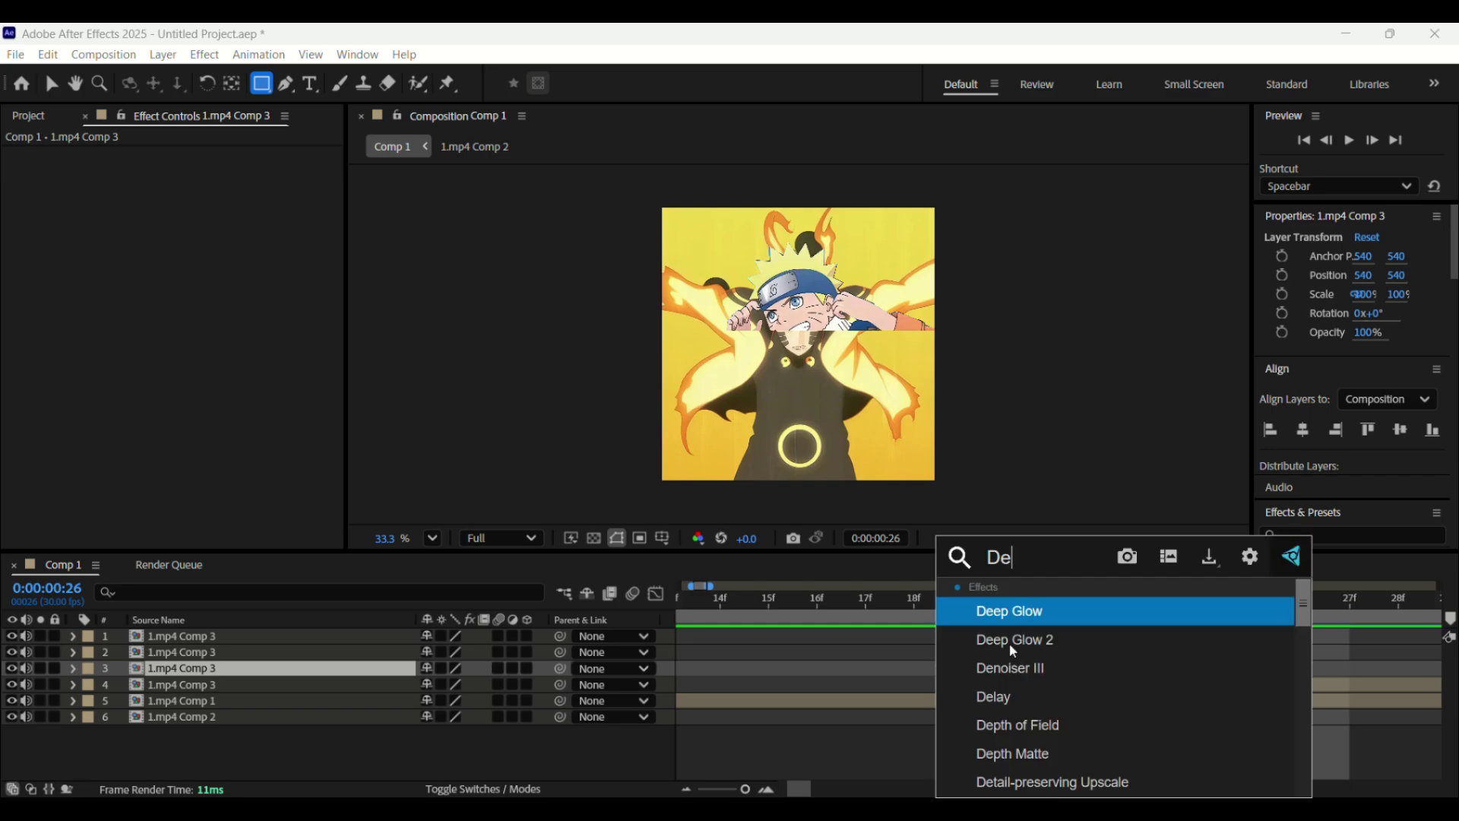
click(1031, 625)
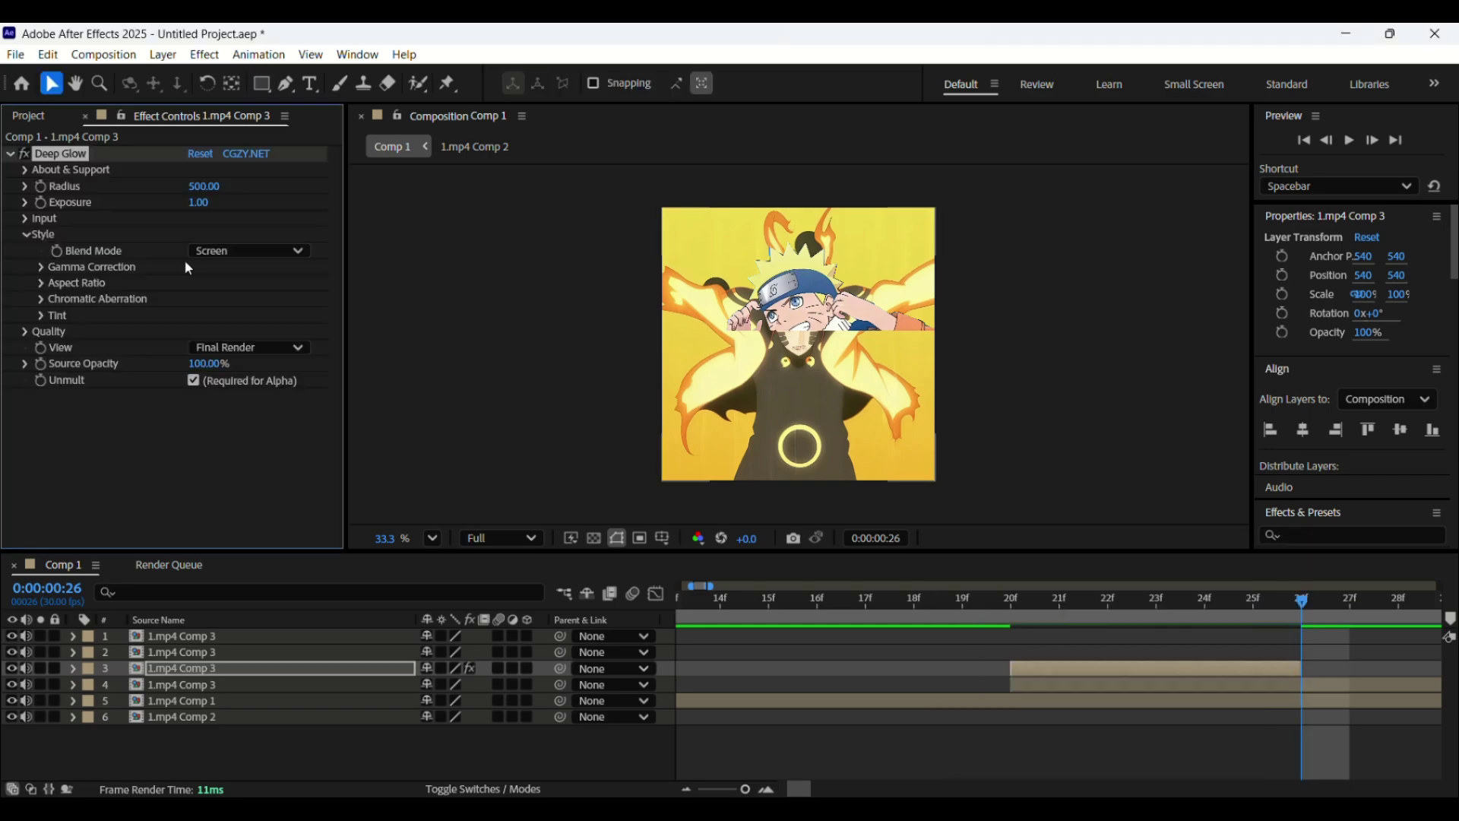
click(202, 186)
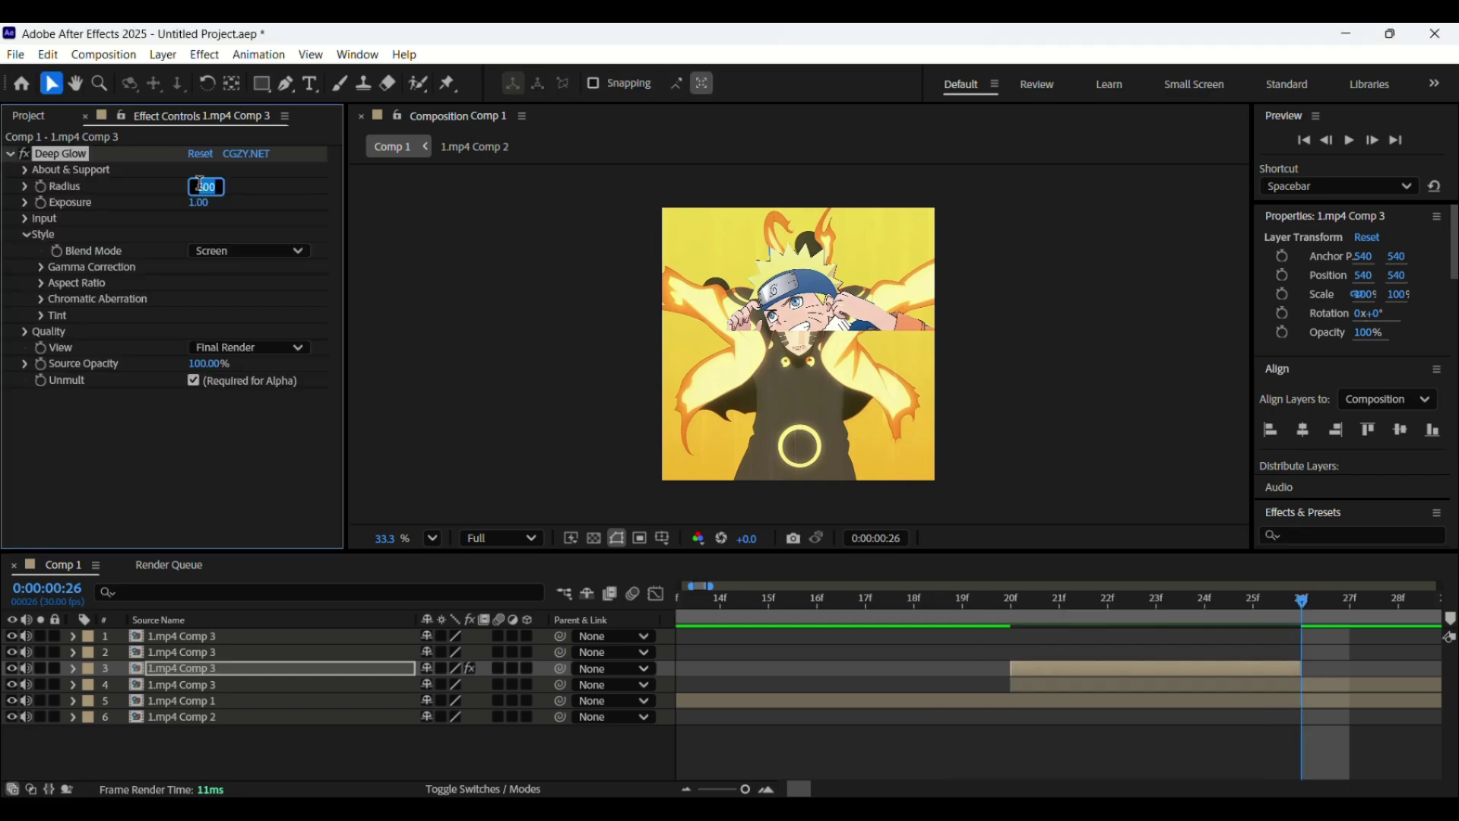
text(322)
click(199, 201)
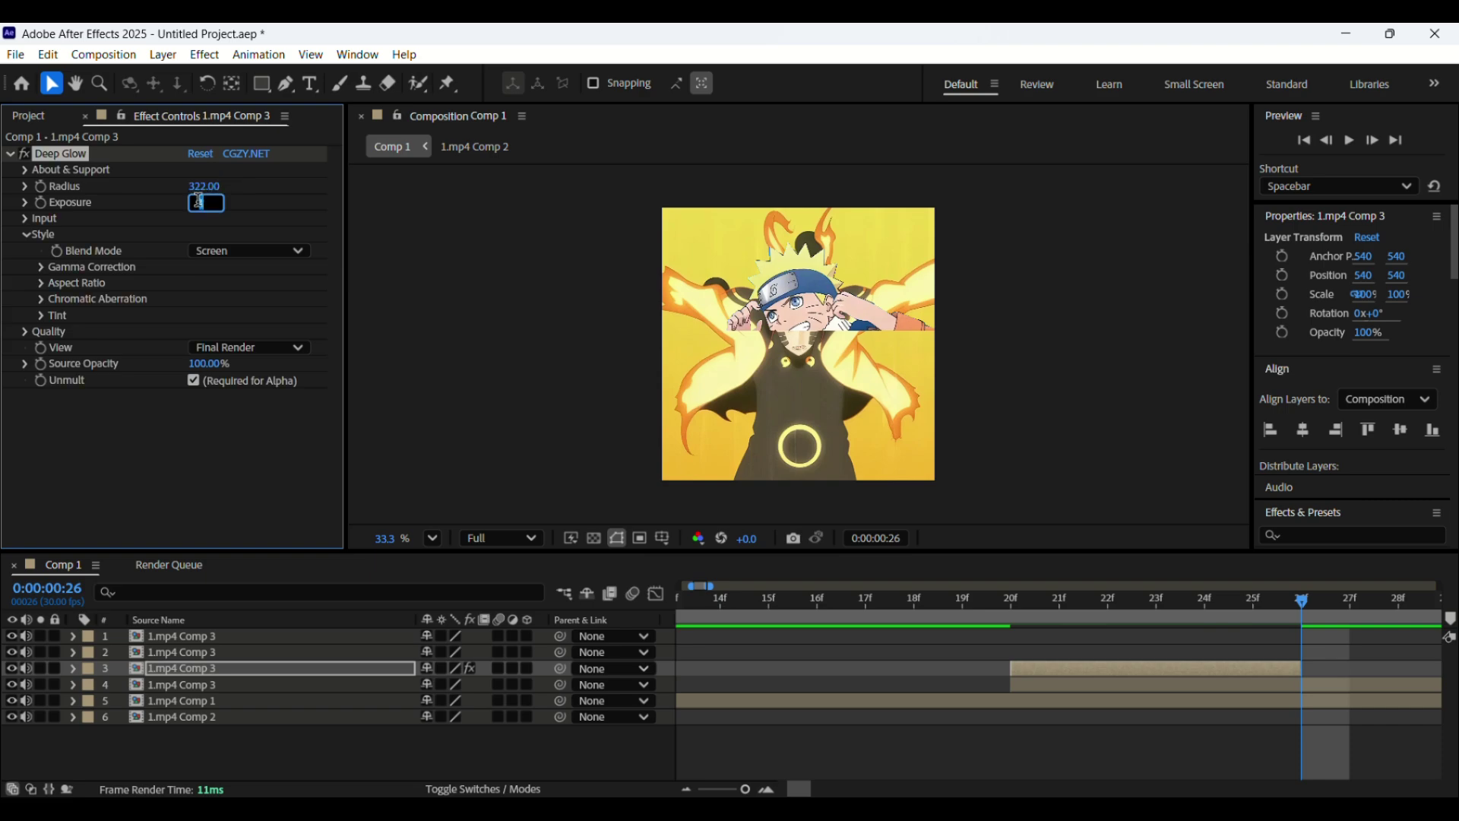
text(.32)
click(241, 235)
Add a white (FFFFFF) Fill effect to the short head slice and place it above Deep Glow in the effect order
key(ctrl+space)
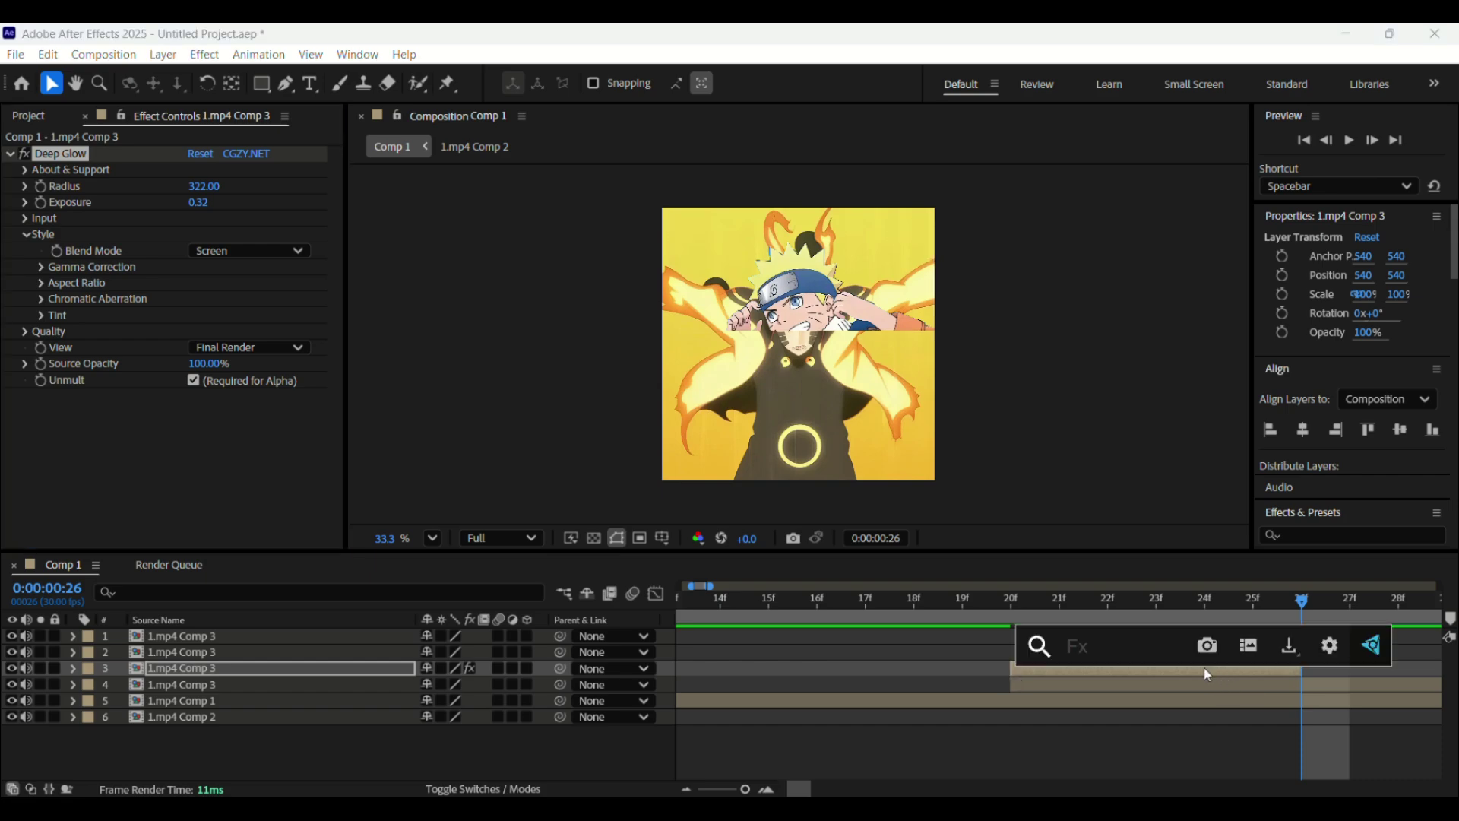
text(fill)
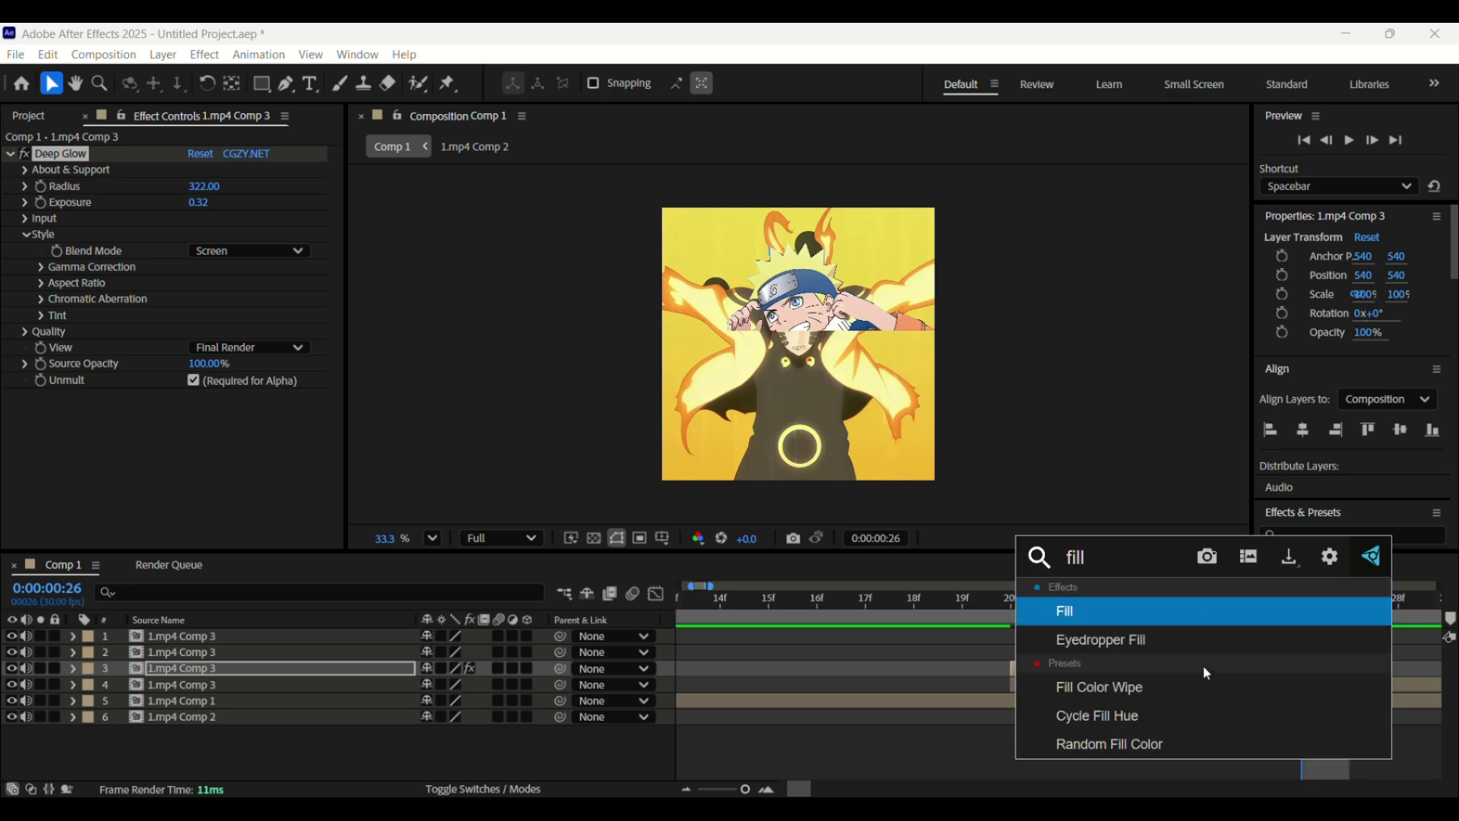
click(1193, 613)
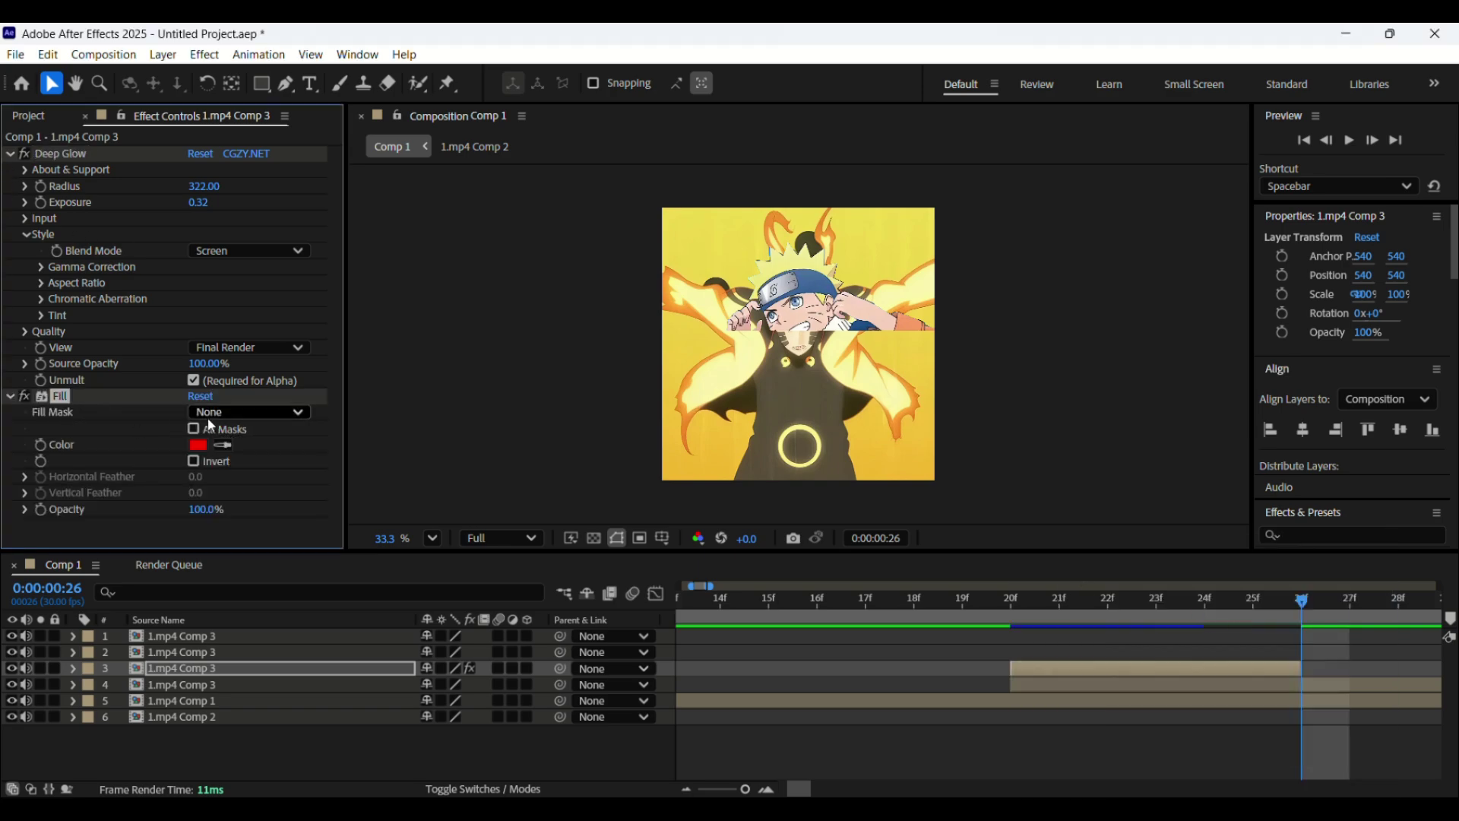
click(202, 450)
drag(541, 329, 516, 302)
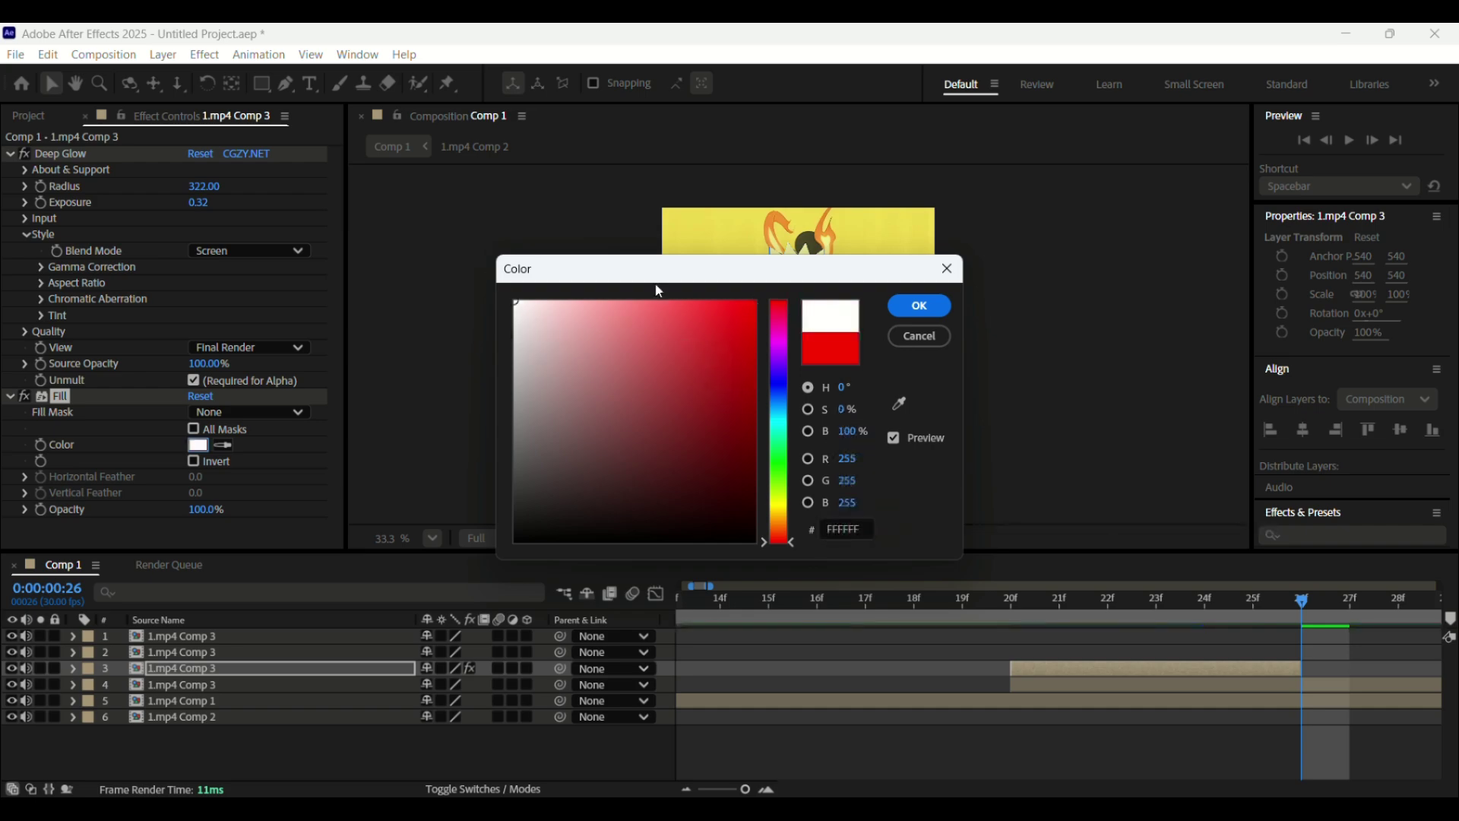
click(918, 306)
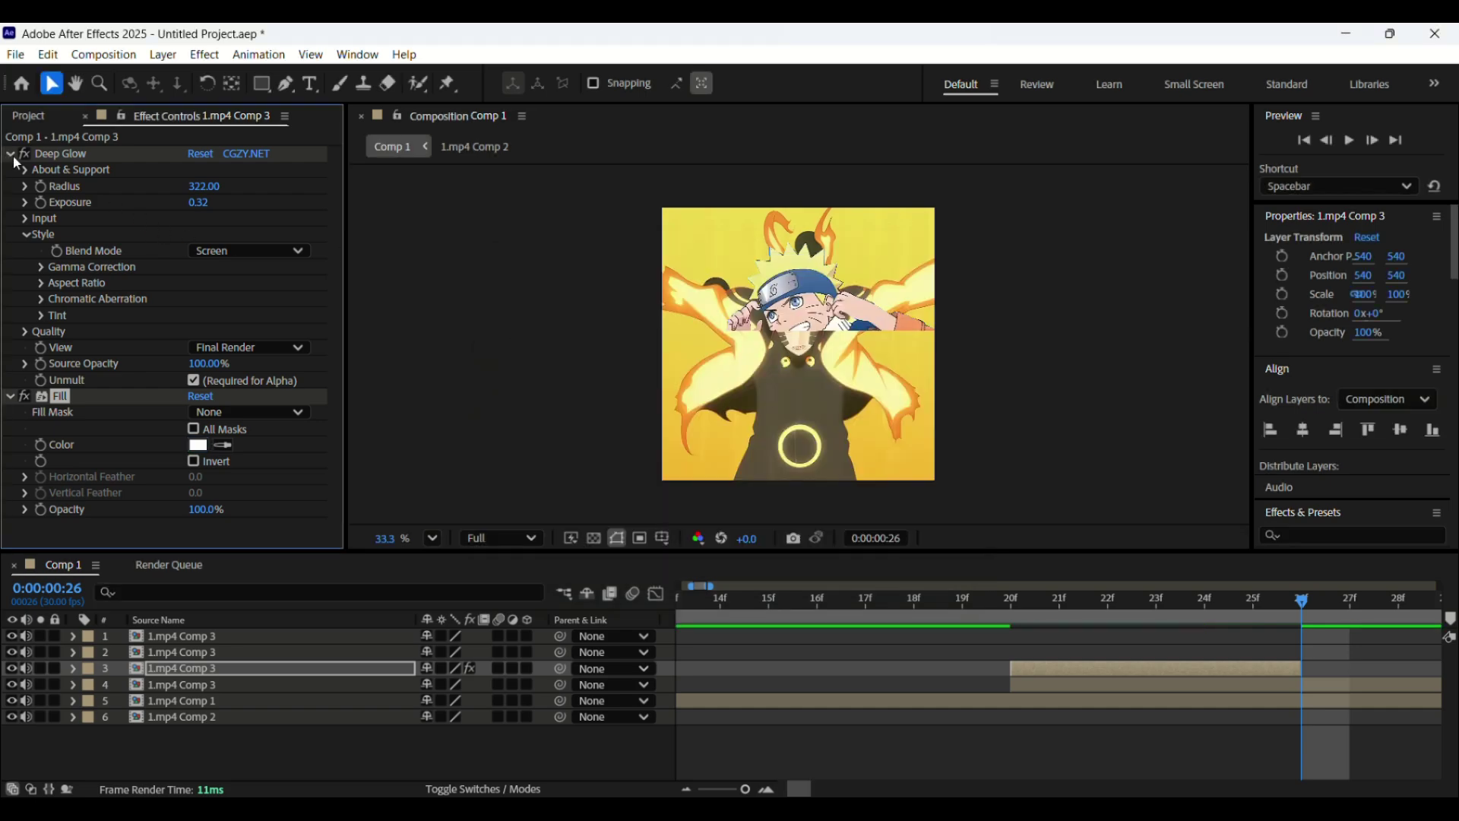
click(11, 155)
click(9, 170)
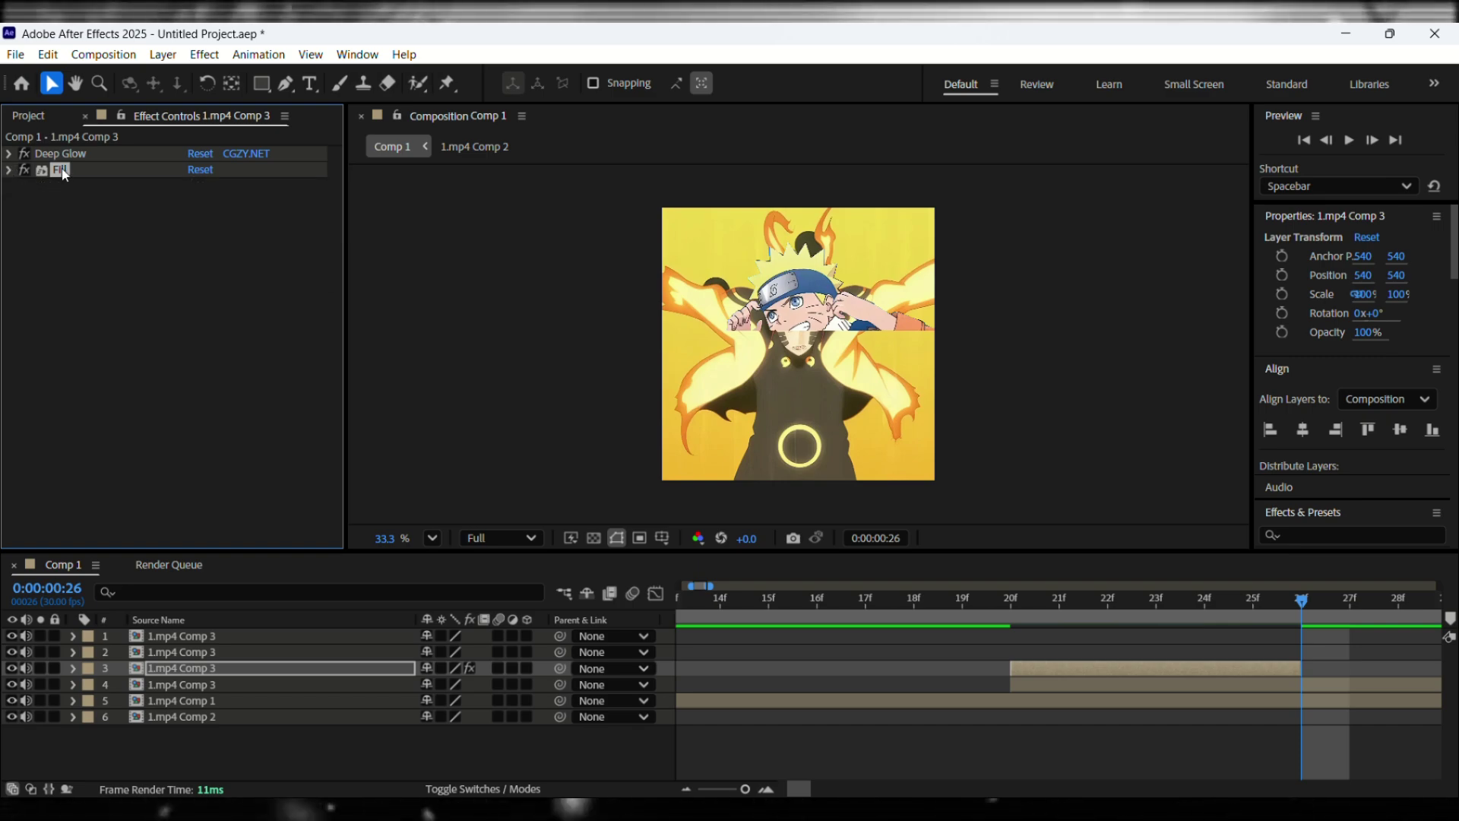
drag(65, 174, 61, 153)
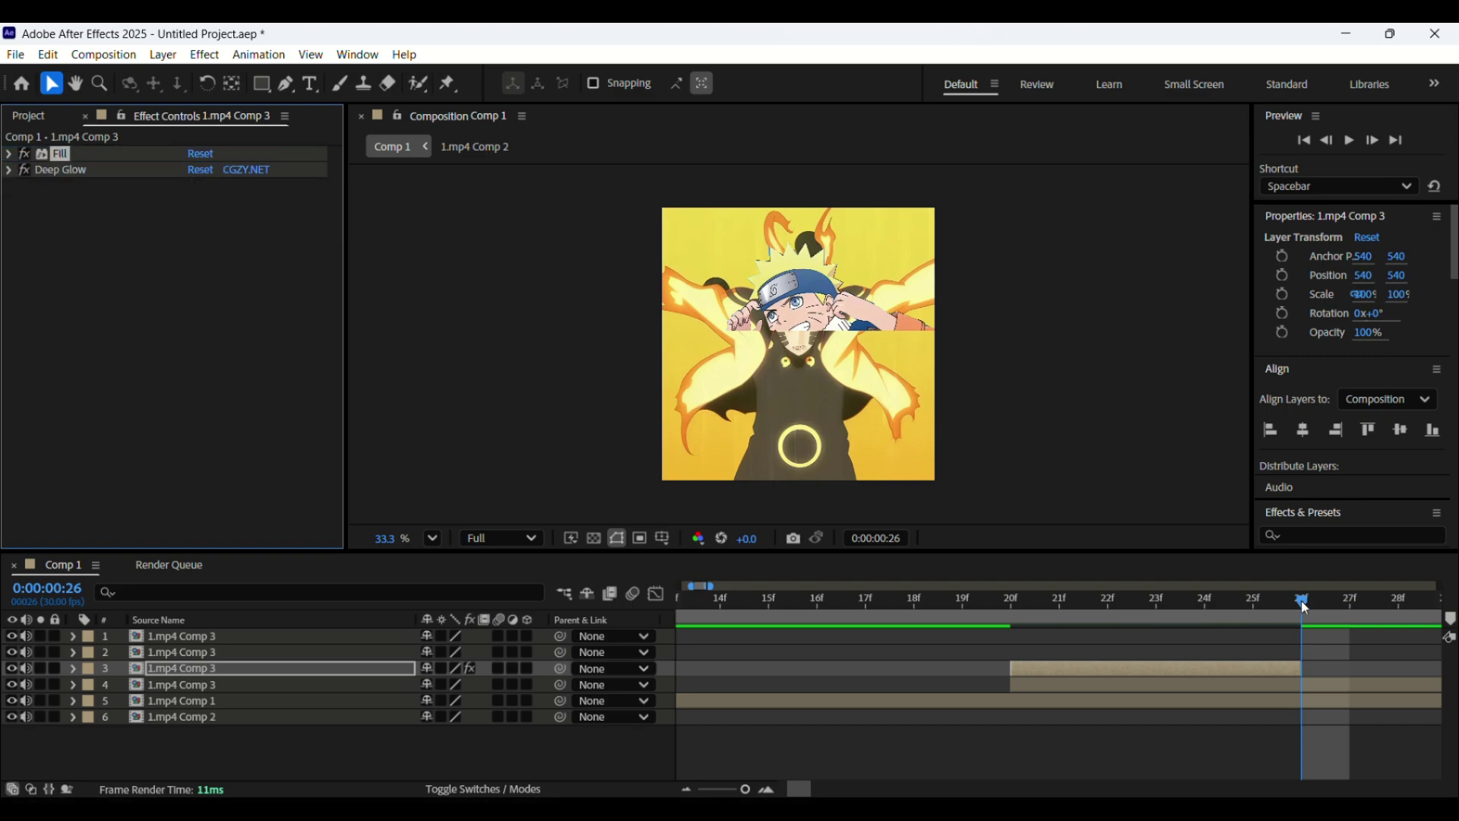
drag(1305, 604, 1322, 669)
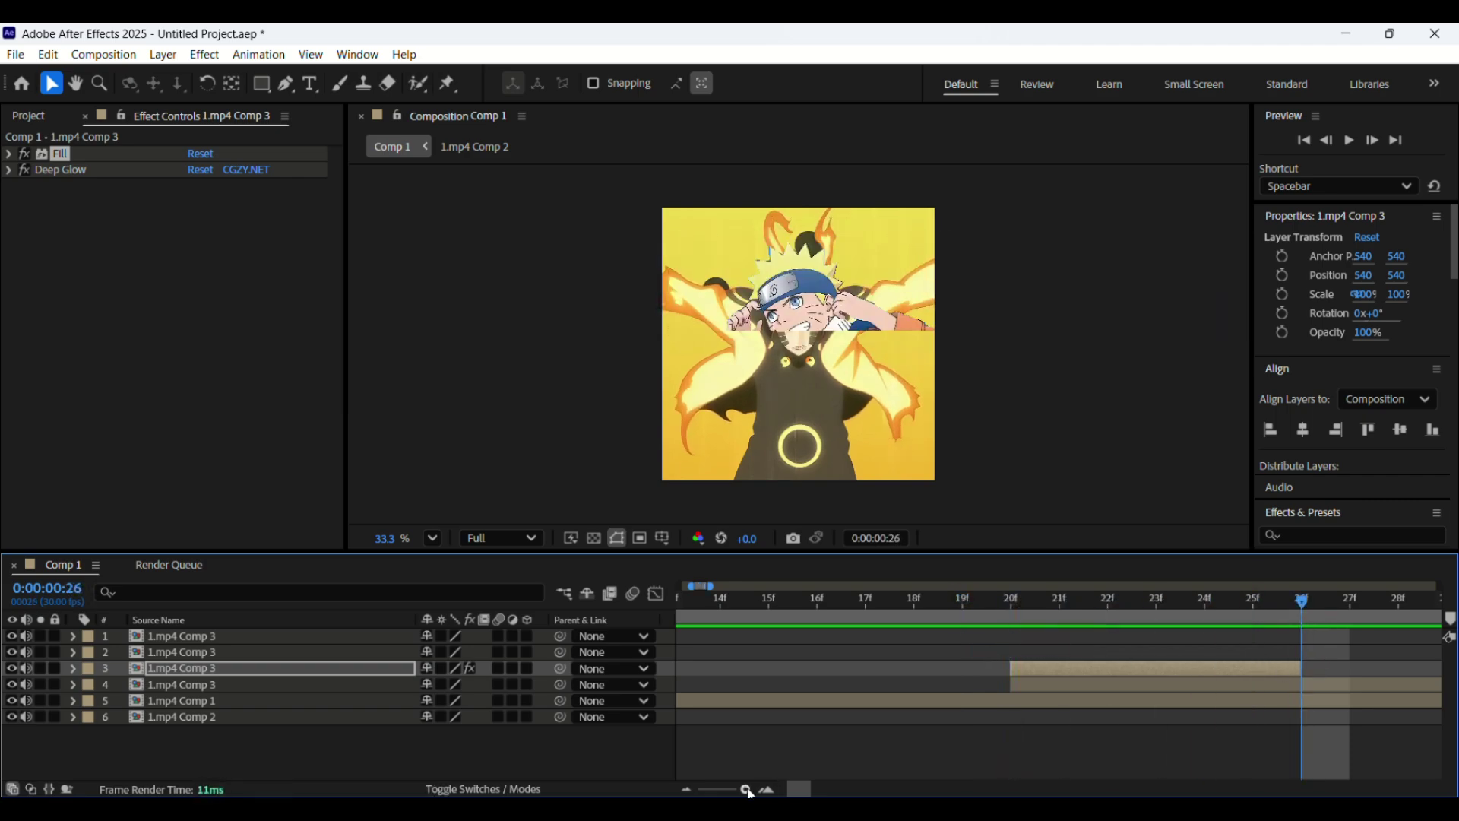
Duplicate the middle slice layer and trim the upper duplicate to run from 0:00:01:00 to 0:00:01:06
mouse_move(746, 788)
mouse_down()
mouse_move(724, 789)
mouse_move(751, 784)
mouse_up()
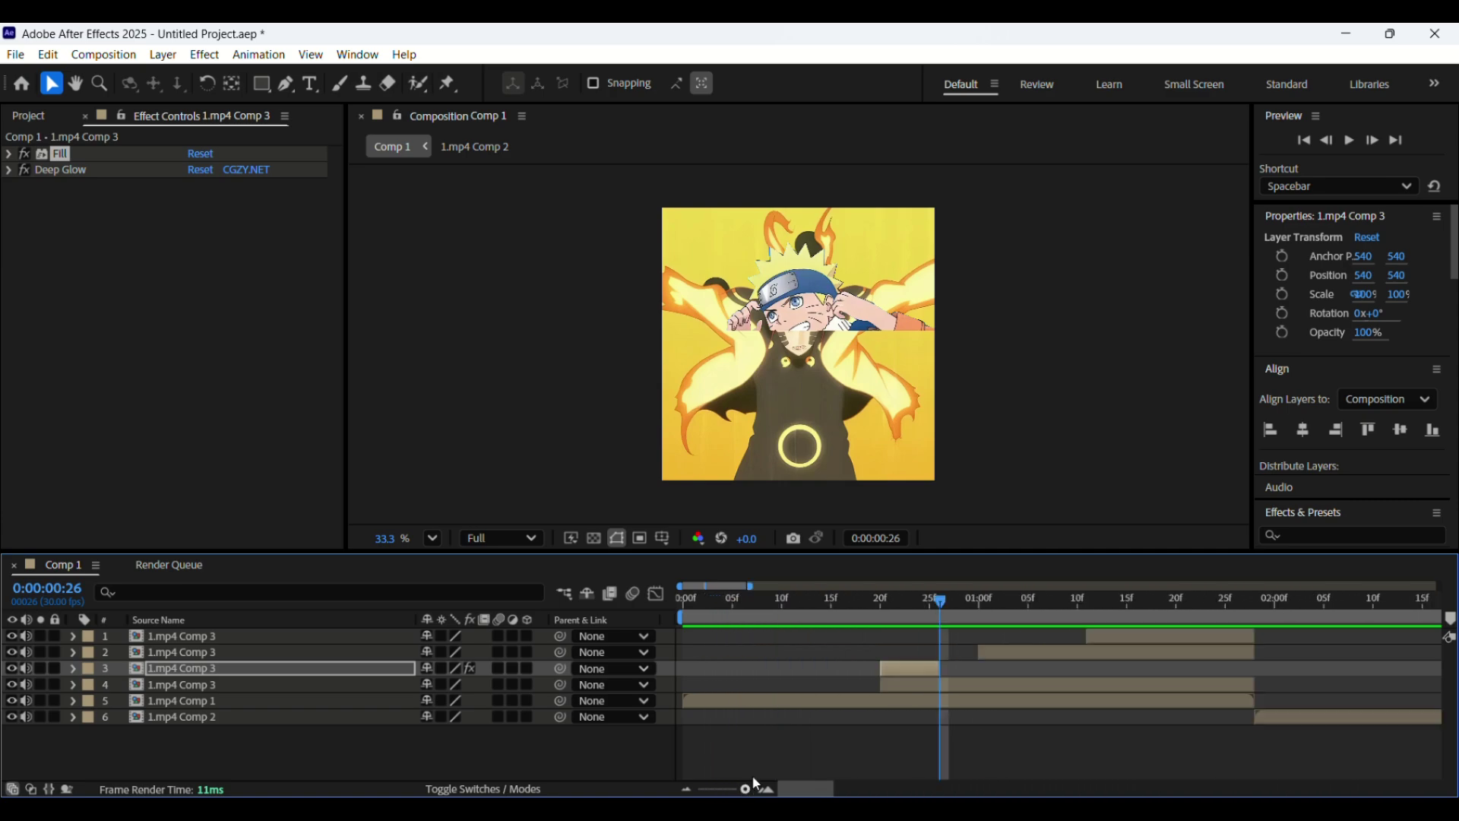
click(768, 784)
scroll(1202, 745, right, 5)
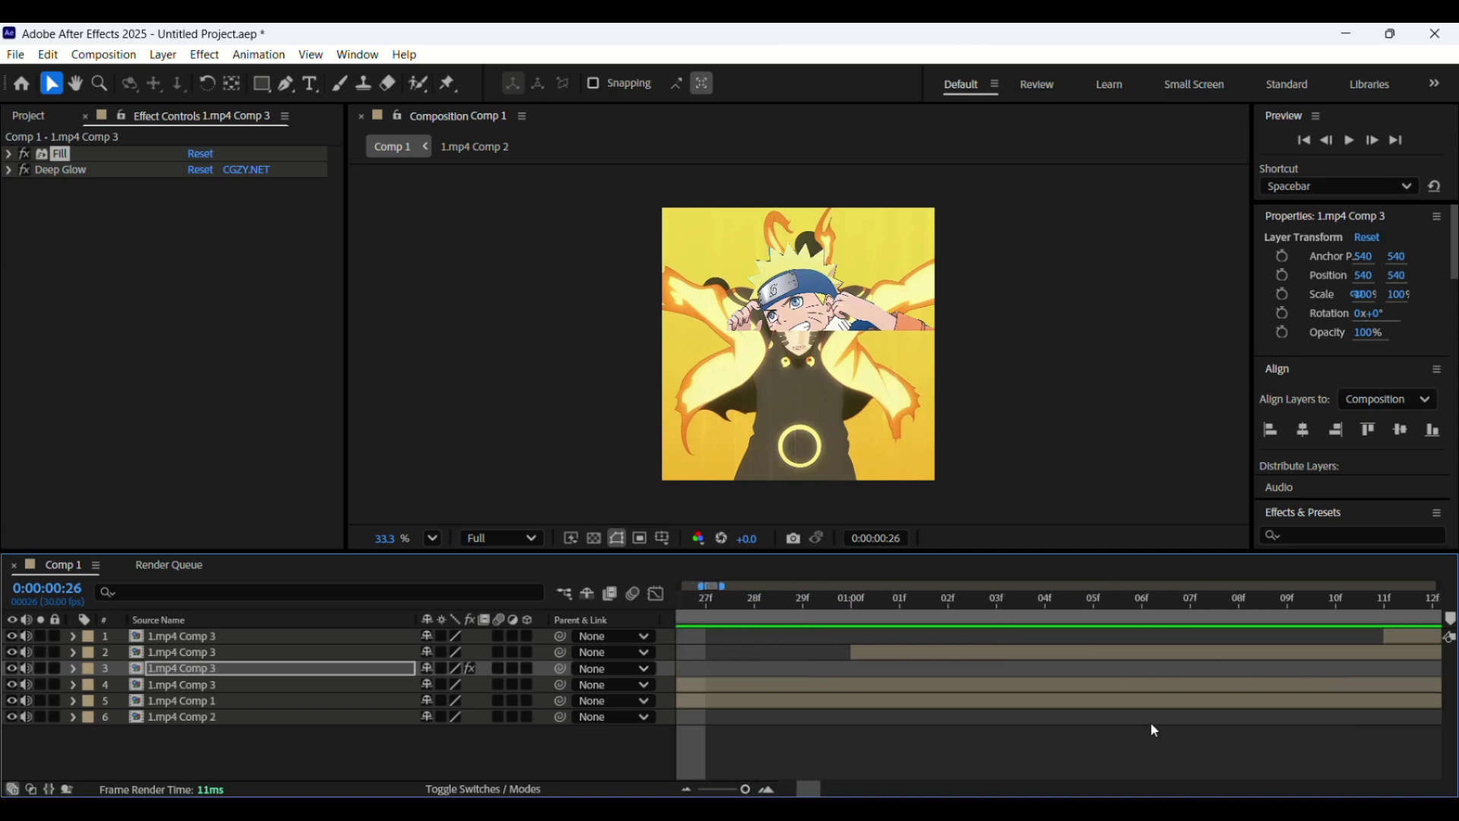
click(950, 655)
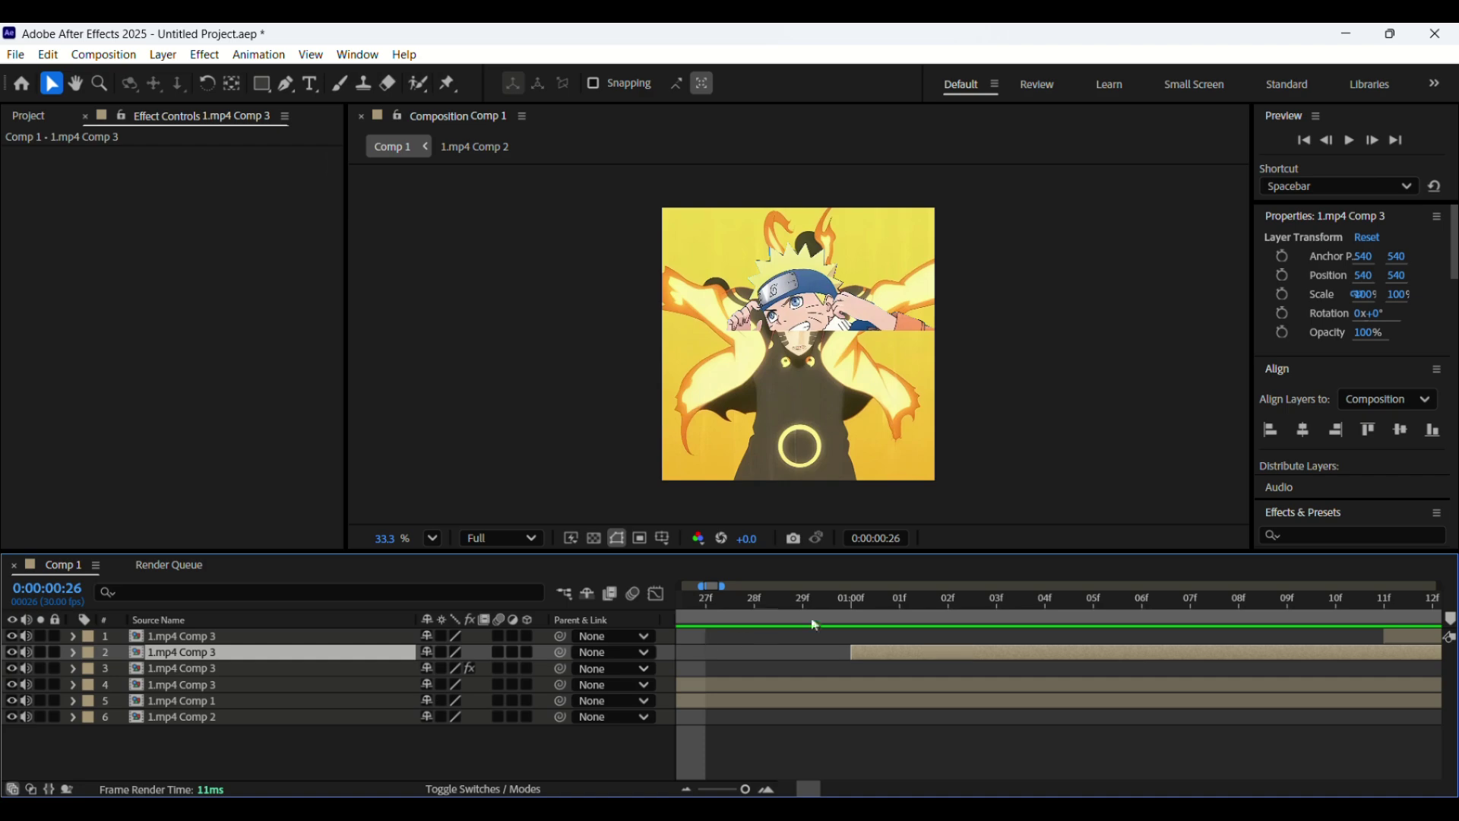
click(860, 600)
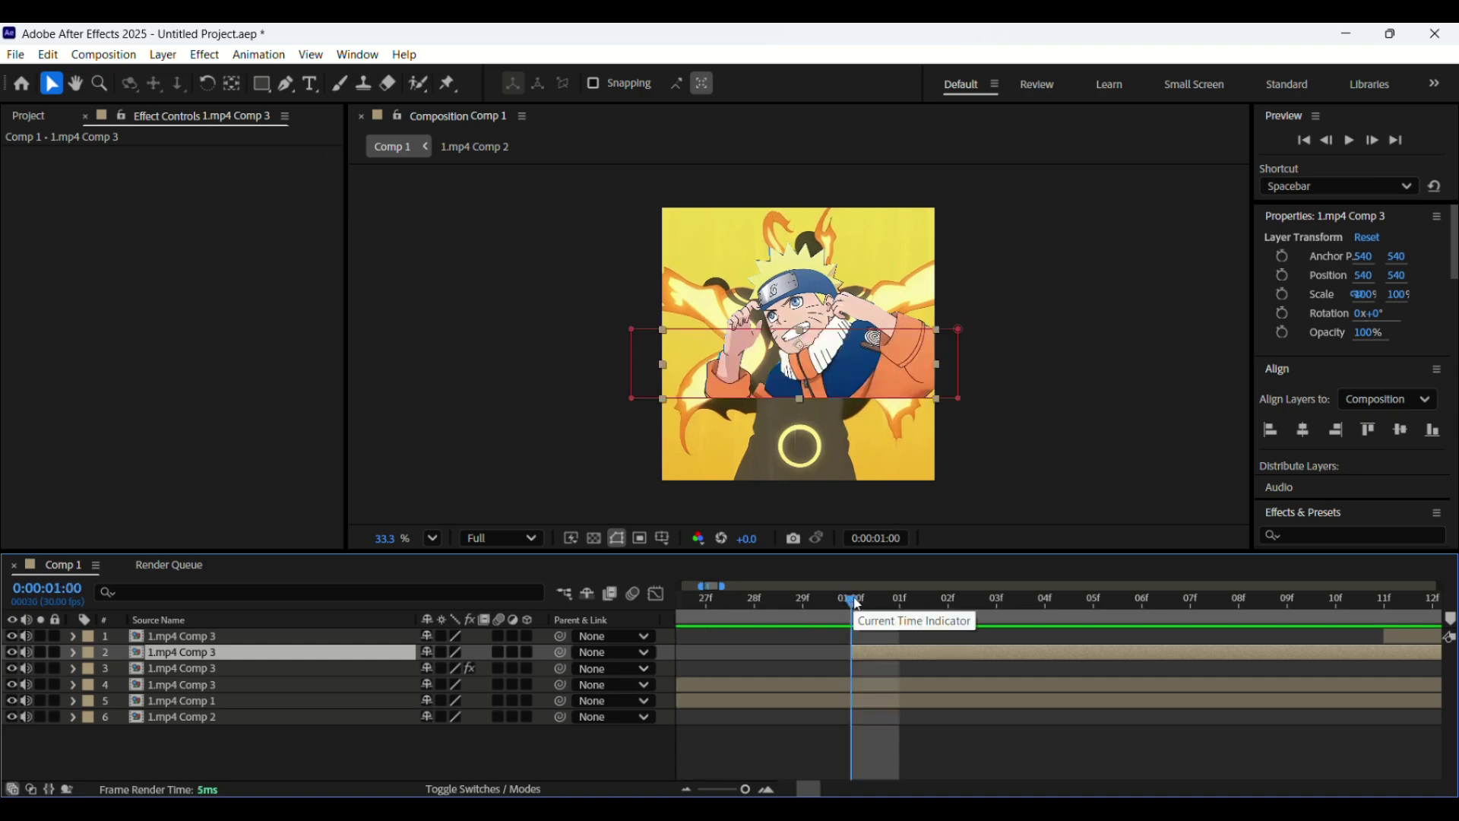
drag(855, 602, 1147, 628)
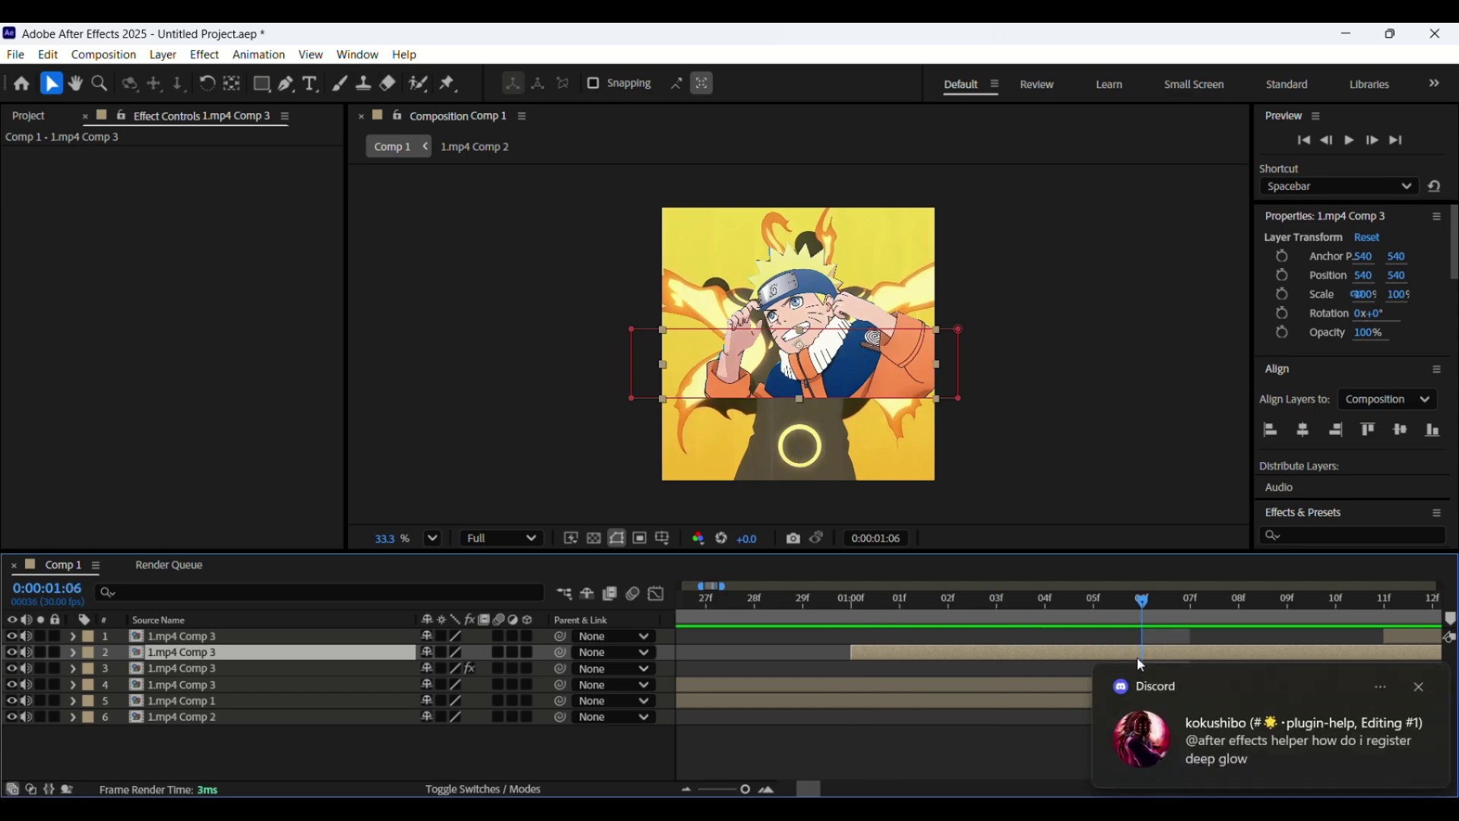
key(ctrl+d)
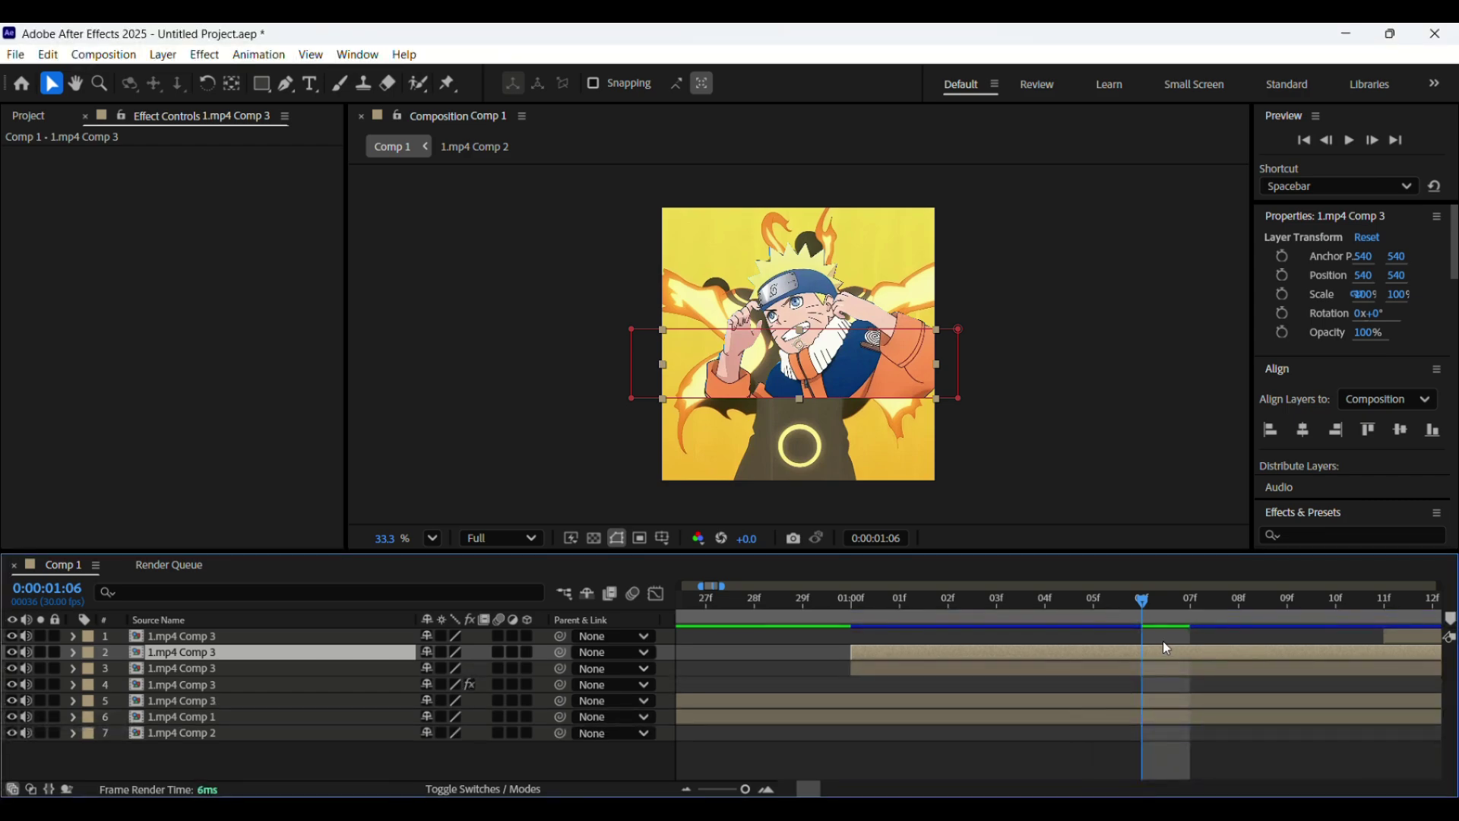
key(ctrl+shift+d)
key(Delete)
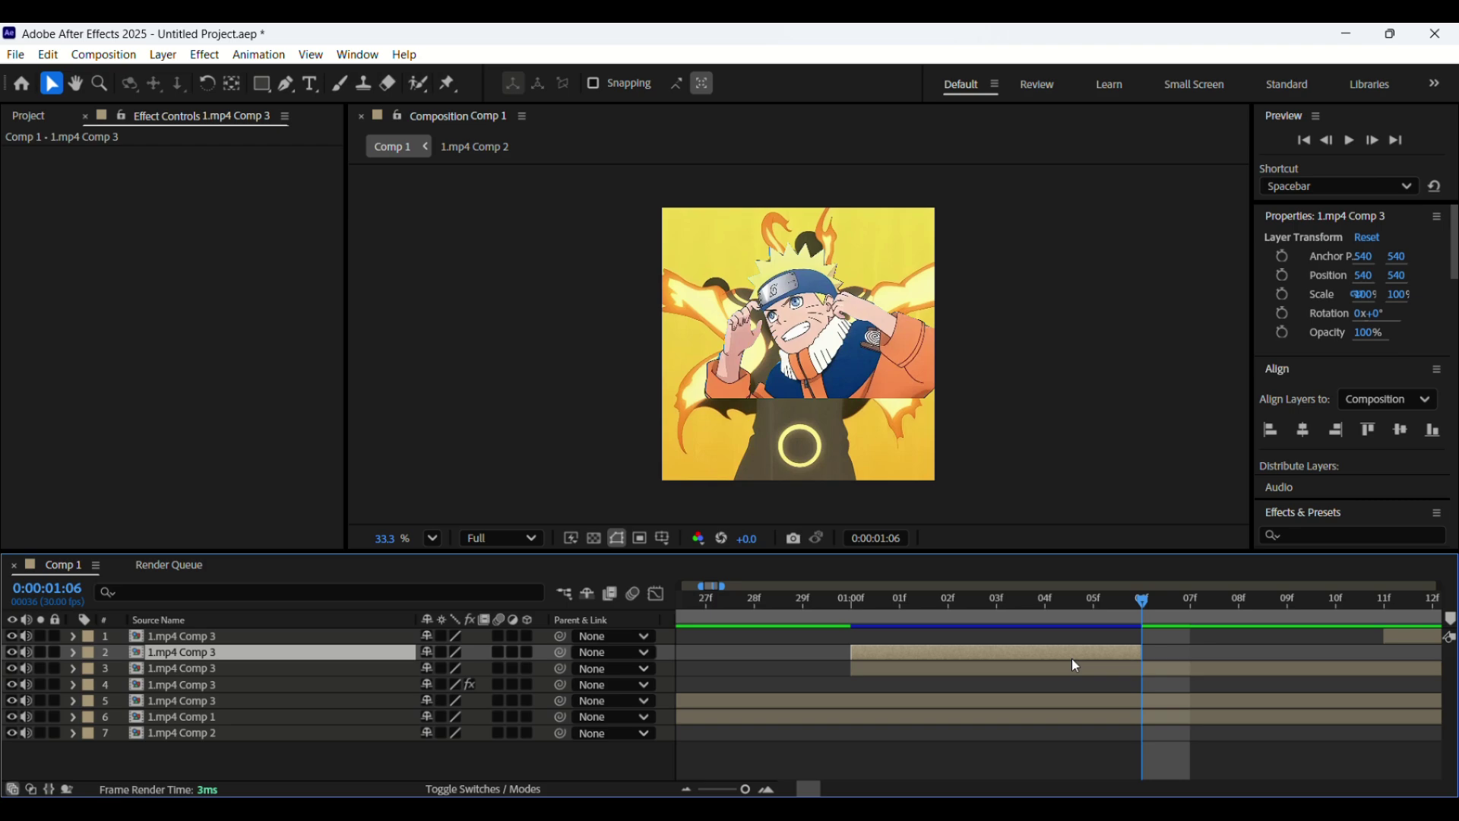
Copy the Fill and Deep Glow effects from the short head slice onto the short middle slice duplicate
scroll(890, 689, left, 3)
click(890, 689)
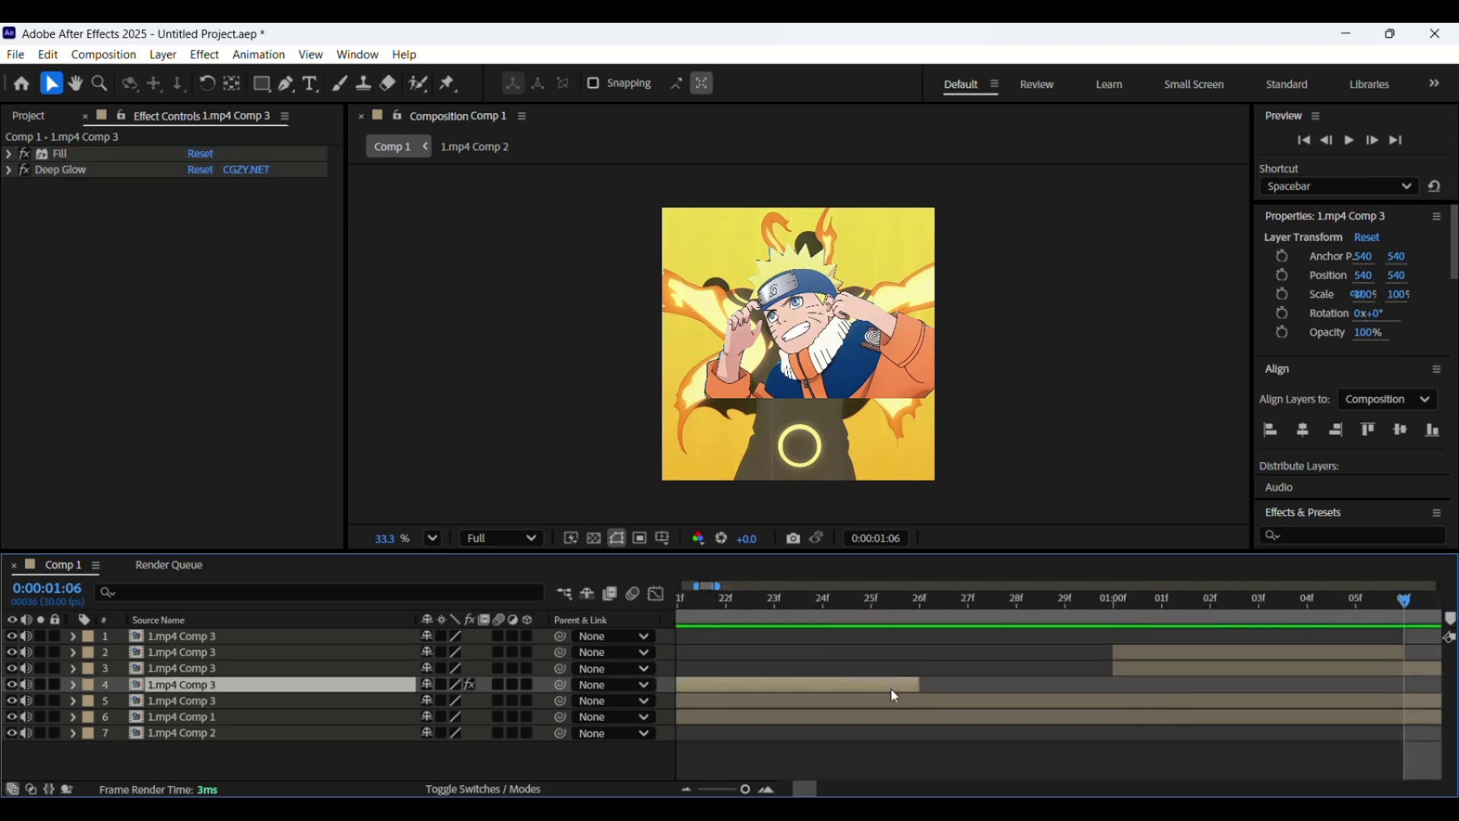
click(53, 156)
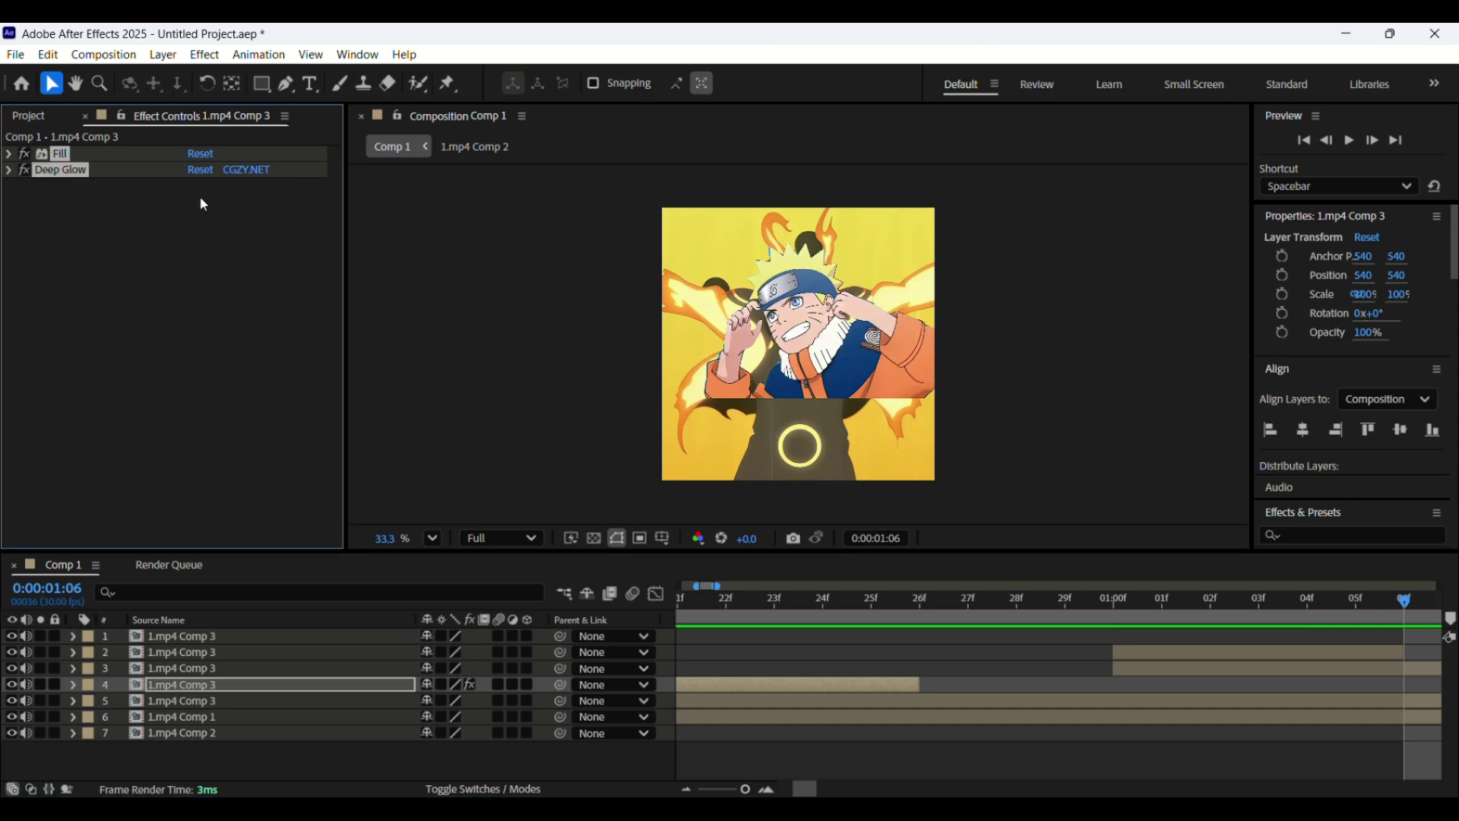
click(1159, 658)
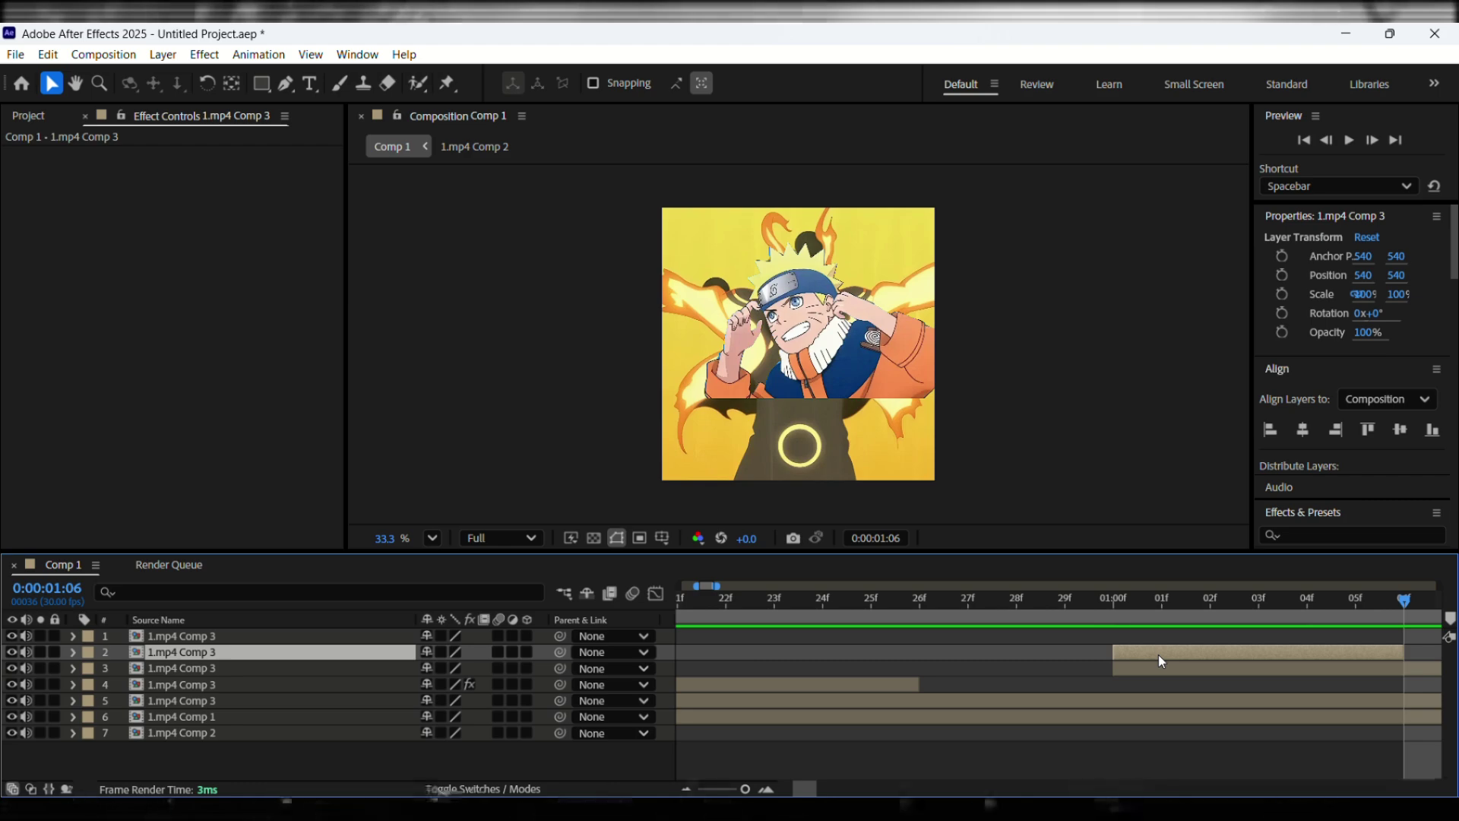
key(ctrl+v)
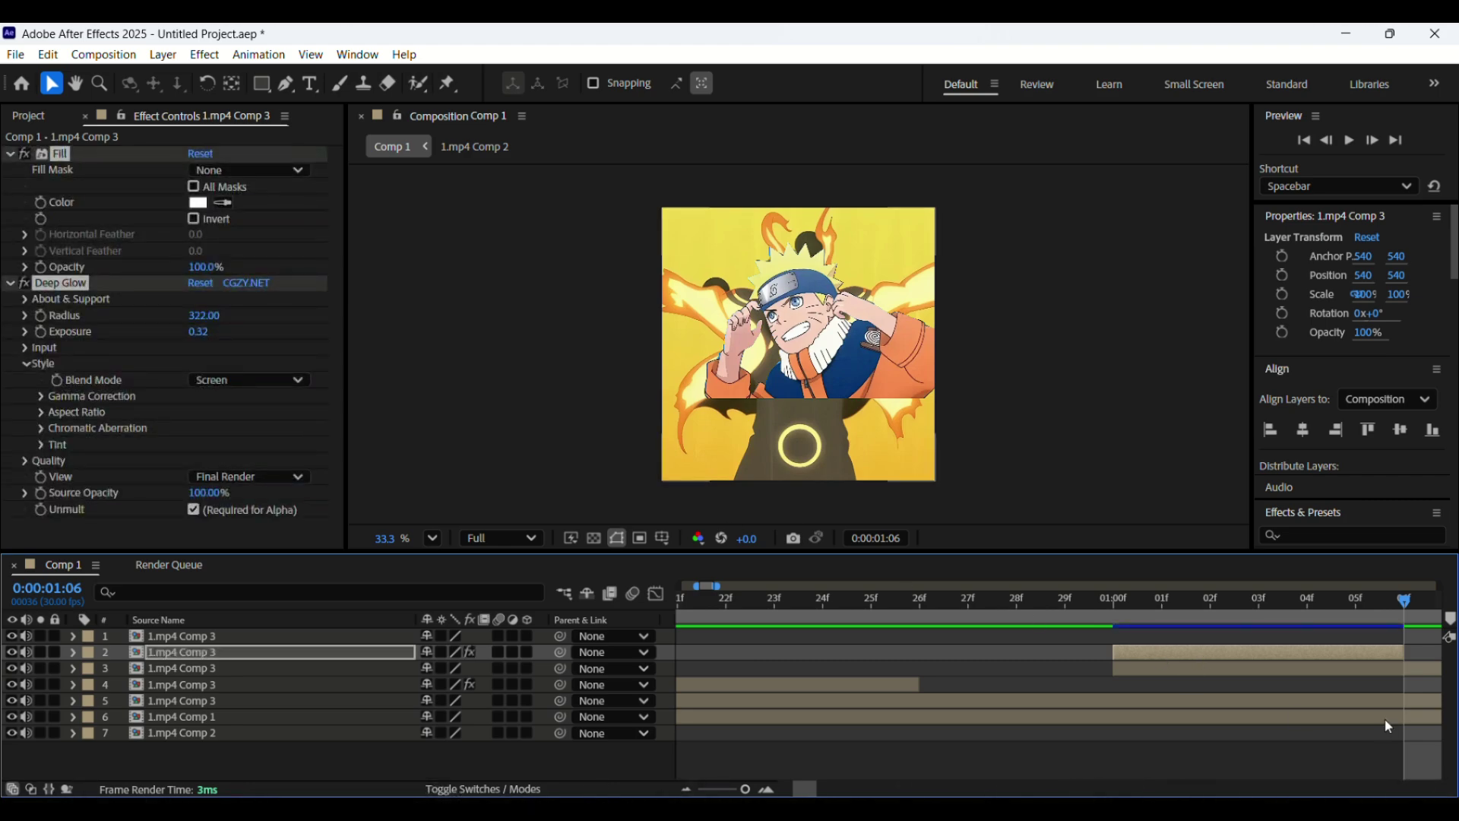
drag(1409, 610, 1393, 669)
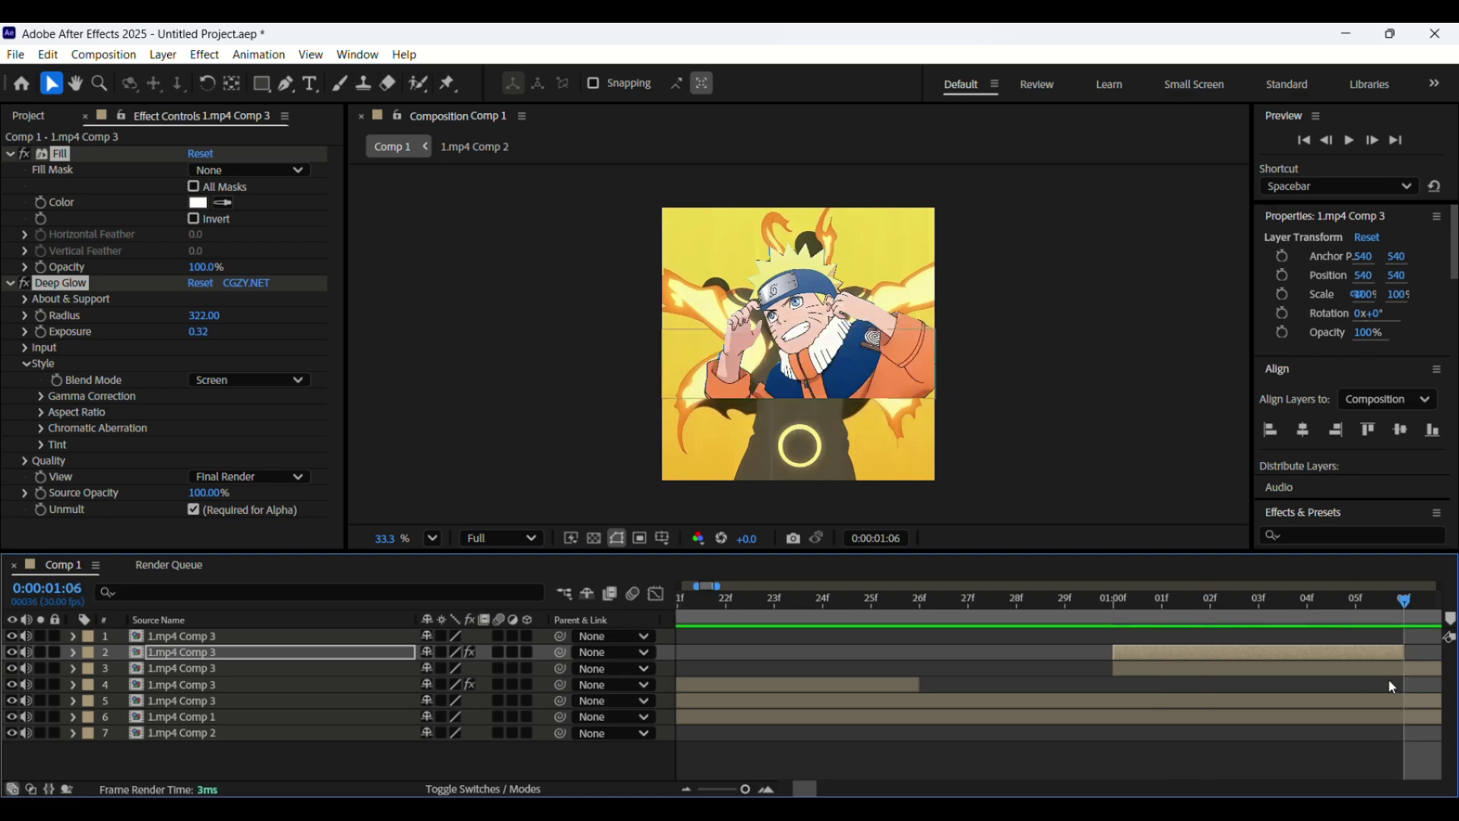
Duplicate the bottom slice layer and trim the upper duplicate to run from 0:00:01:11 to 0:00:01:17
scroll(1360, 701, right, 5)
scroll(1361, 702, right, 1)
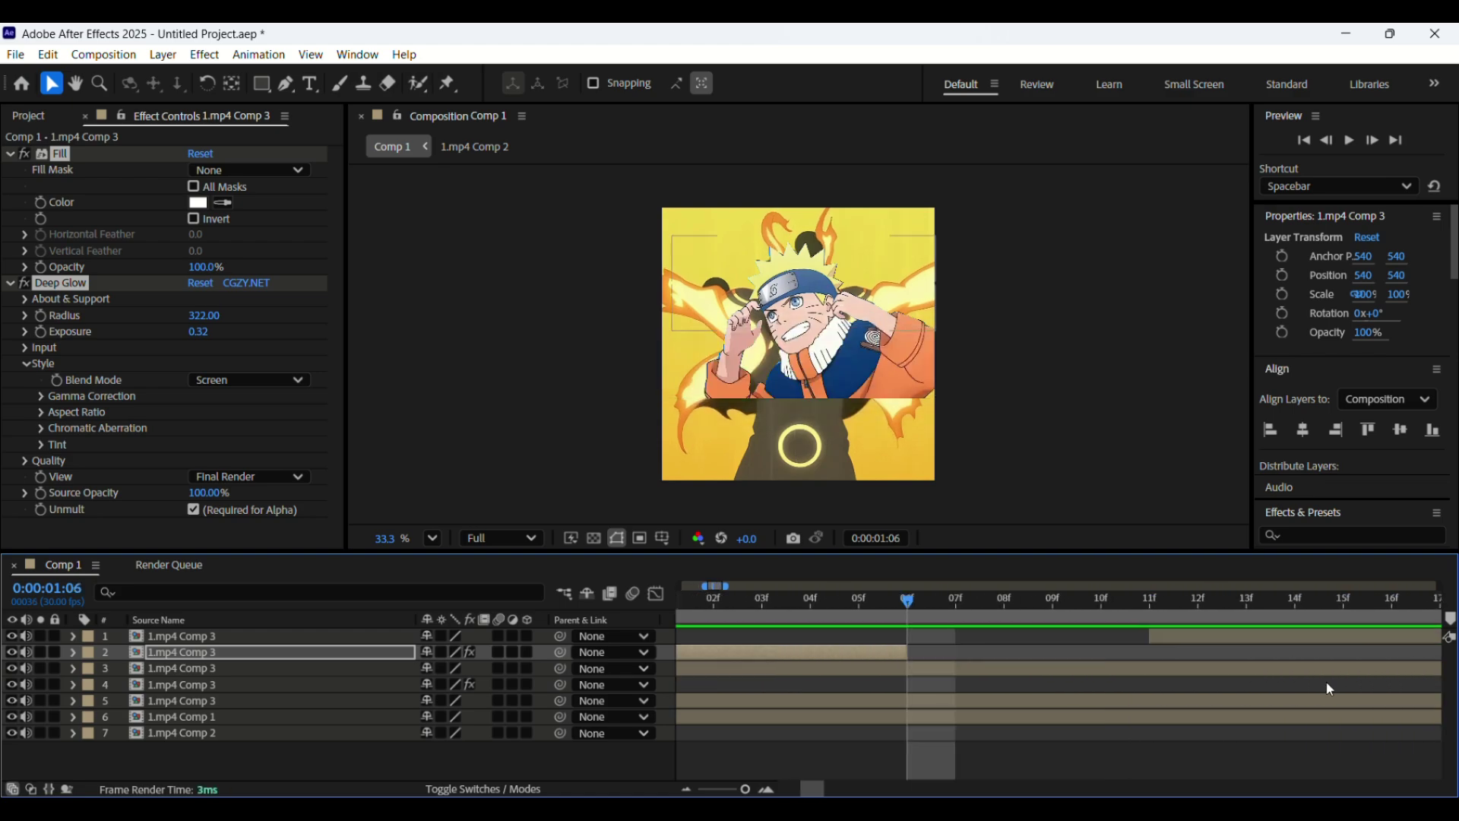
scroll(839, 367, up, 3)
scroll(839, 367, down, 5)
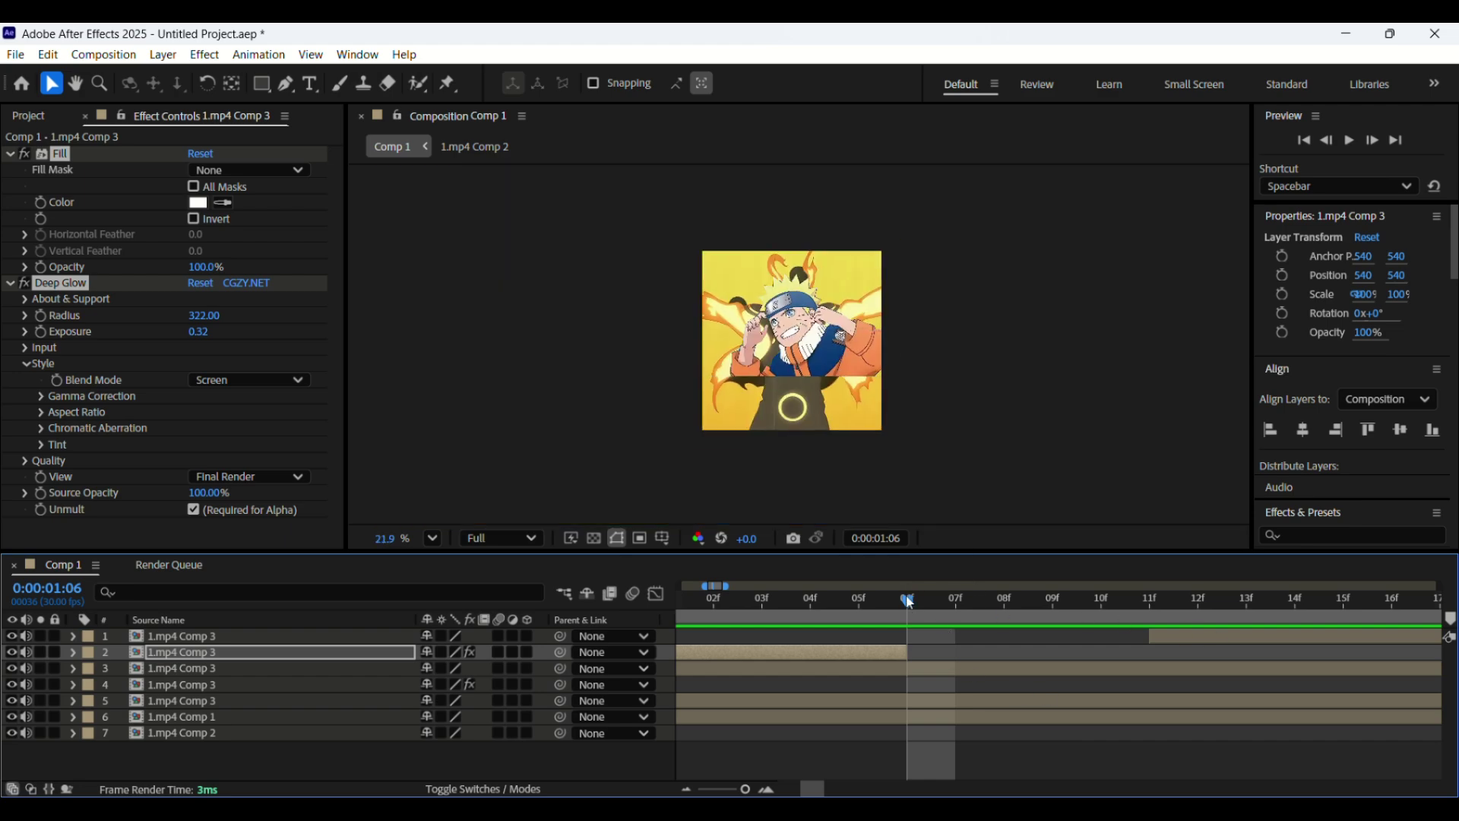
drag(911, 607, 1132, 673)
scroll(1240, 757, right, 5)
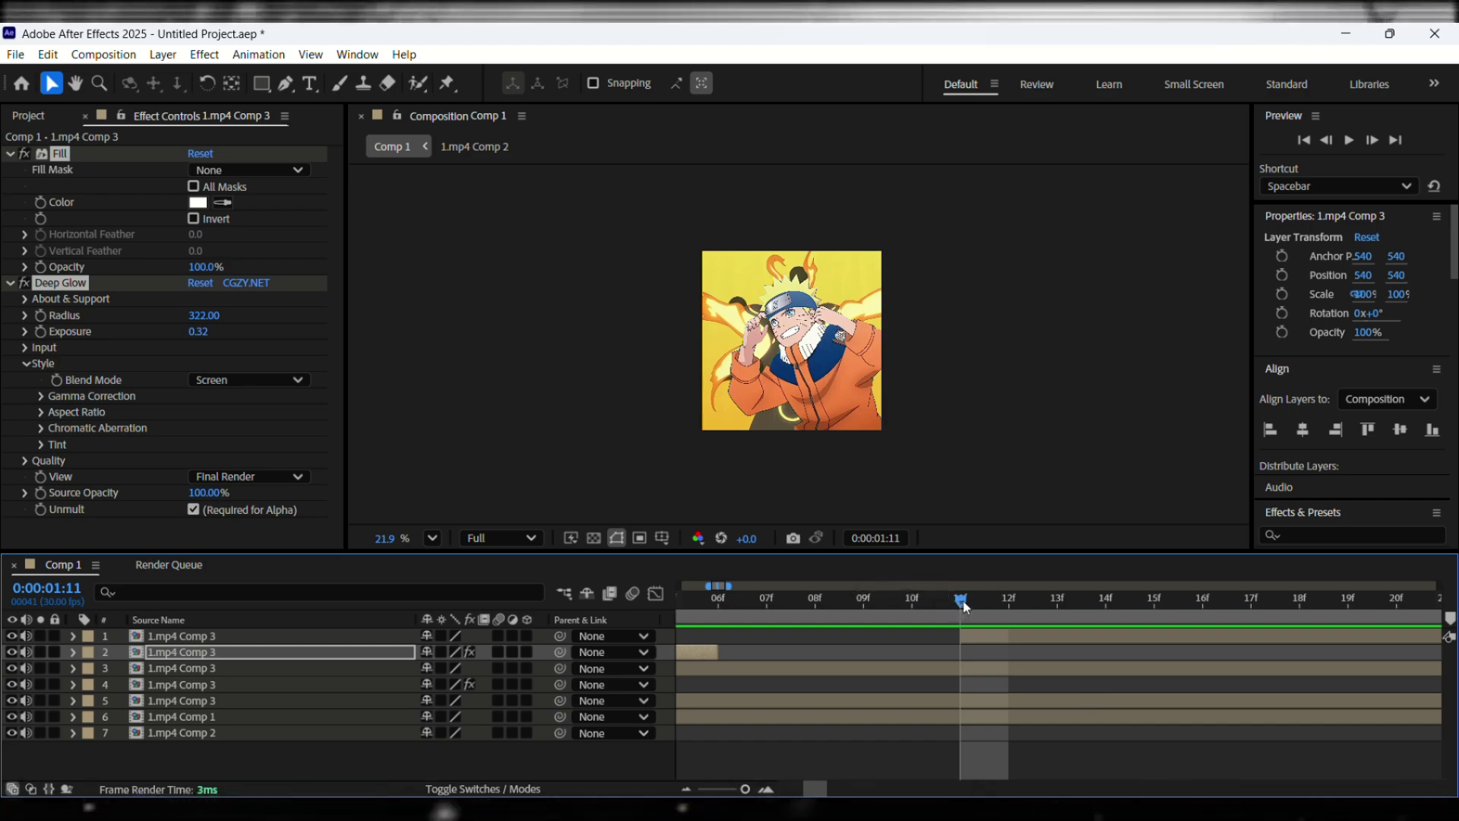
click(994, 636)
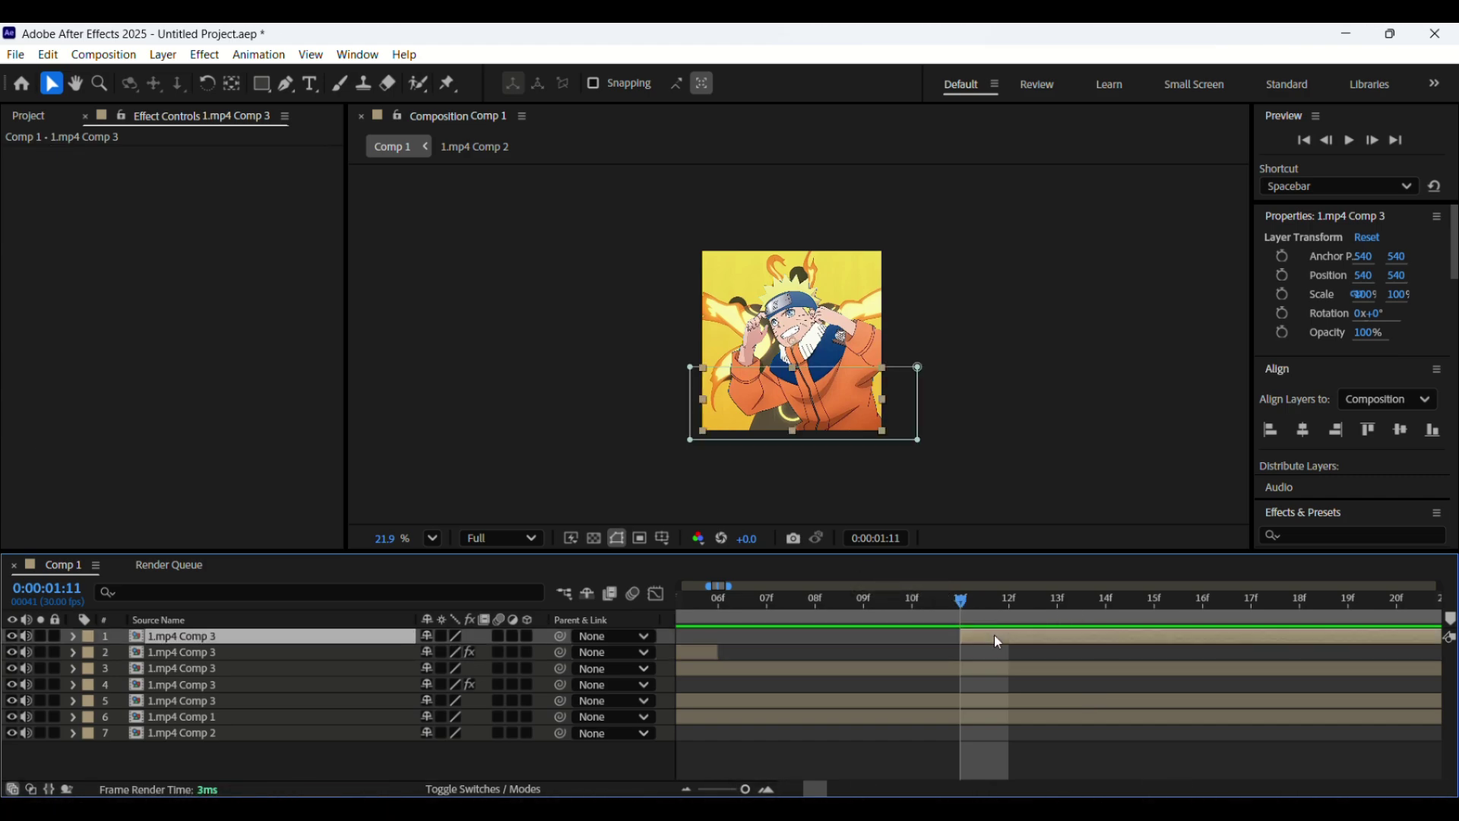
key(ctrl+shift+d)
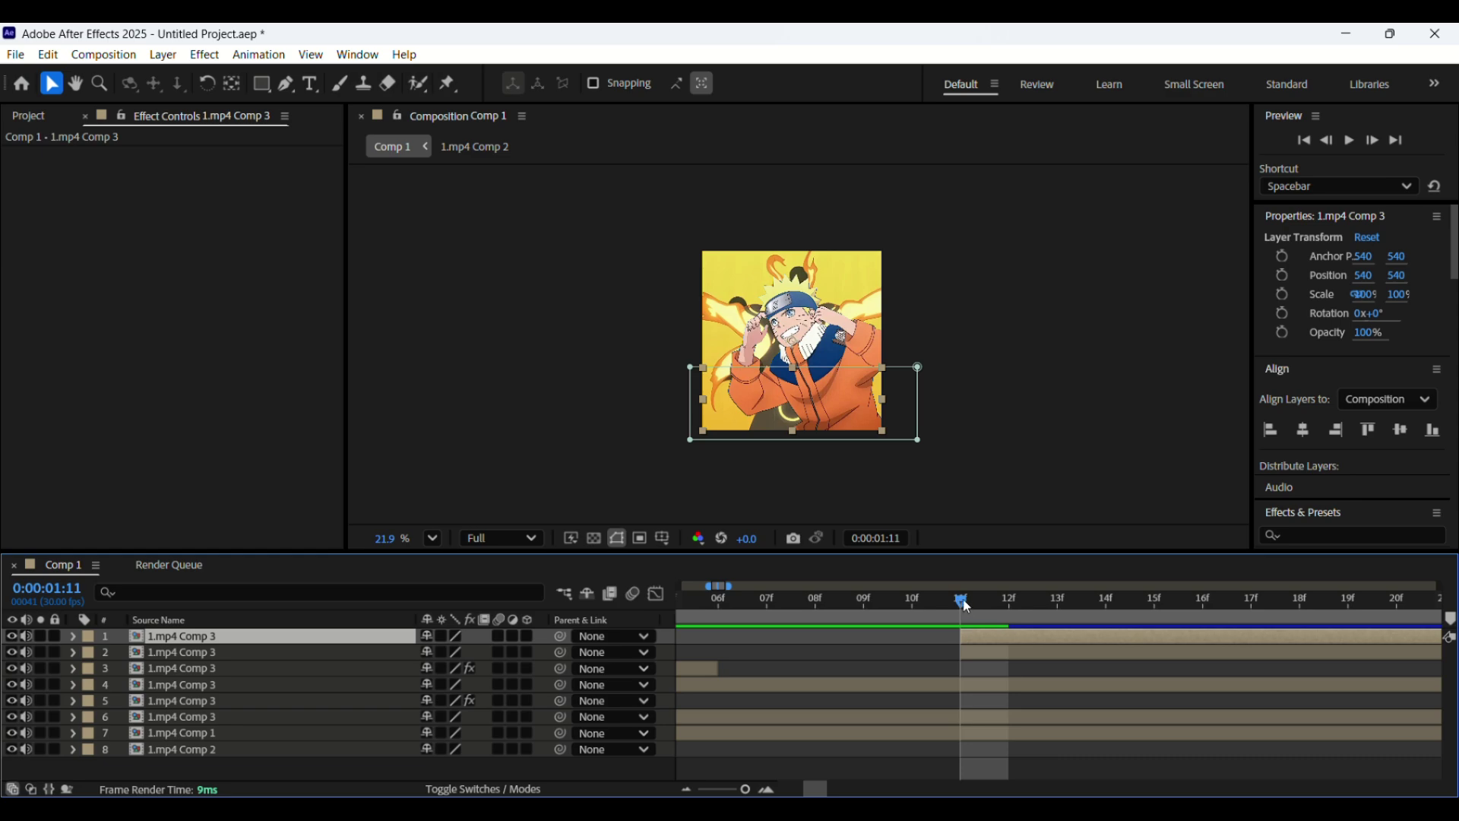
drag(965, 604, 1251, 670)
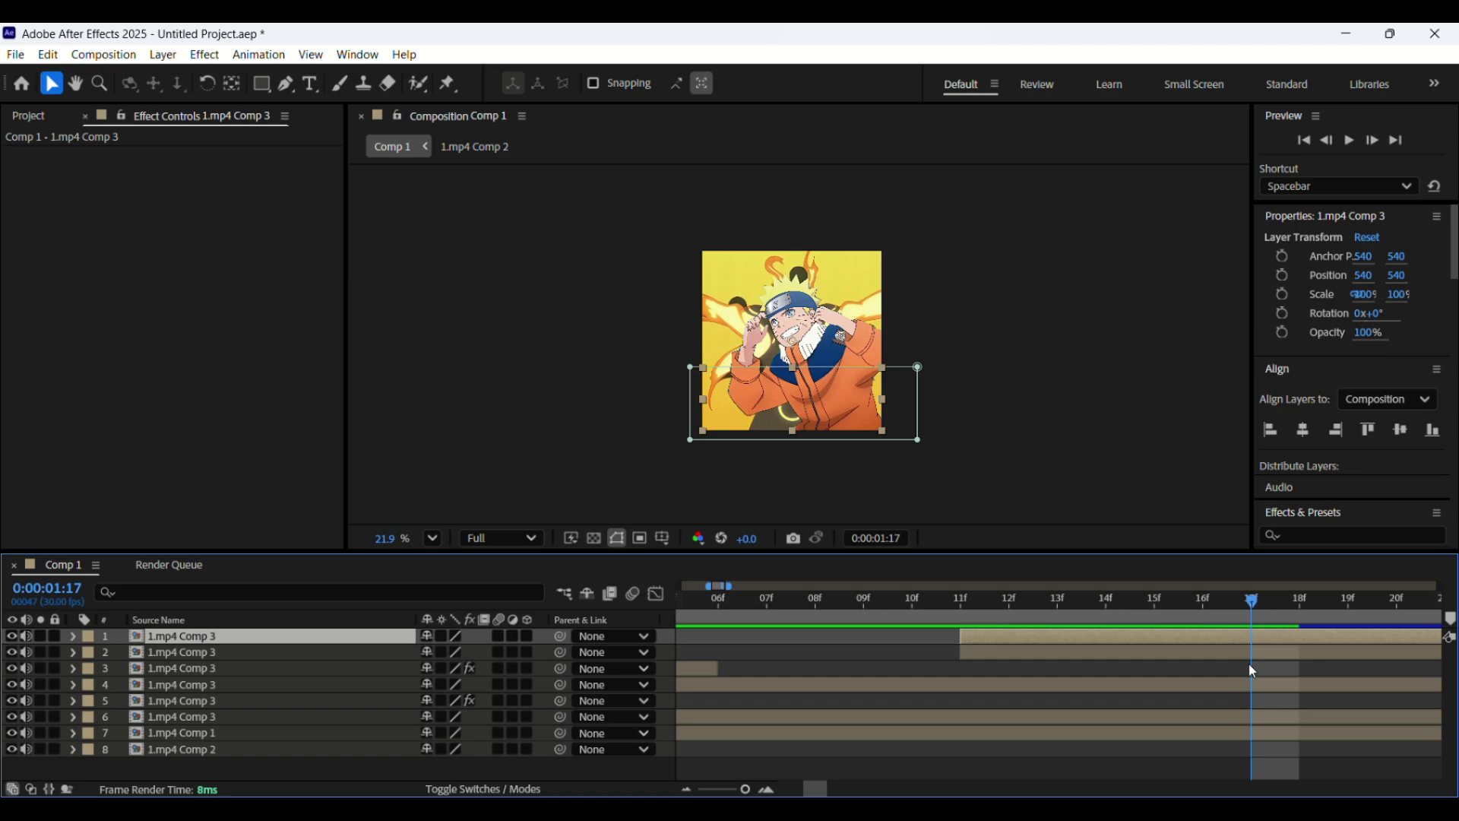
key(ctrl+shift+d)
key(Delete)
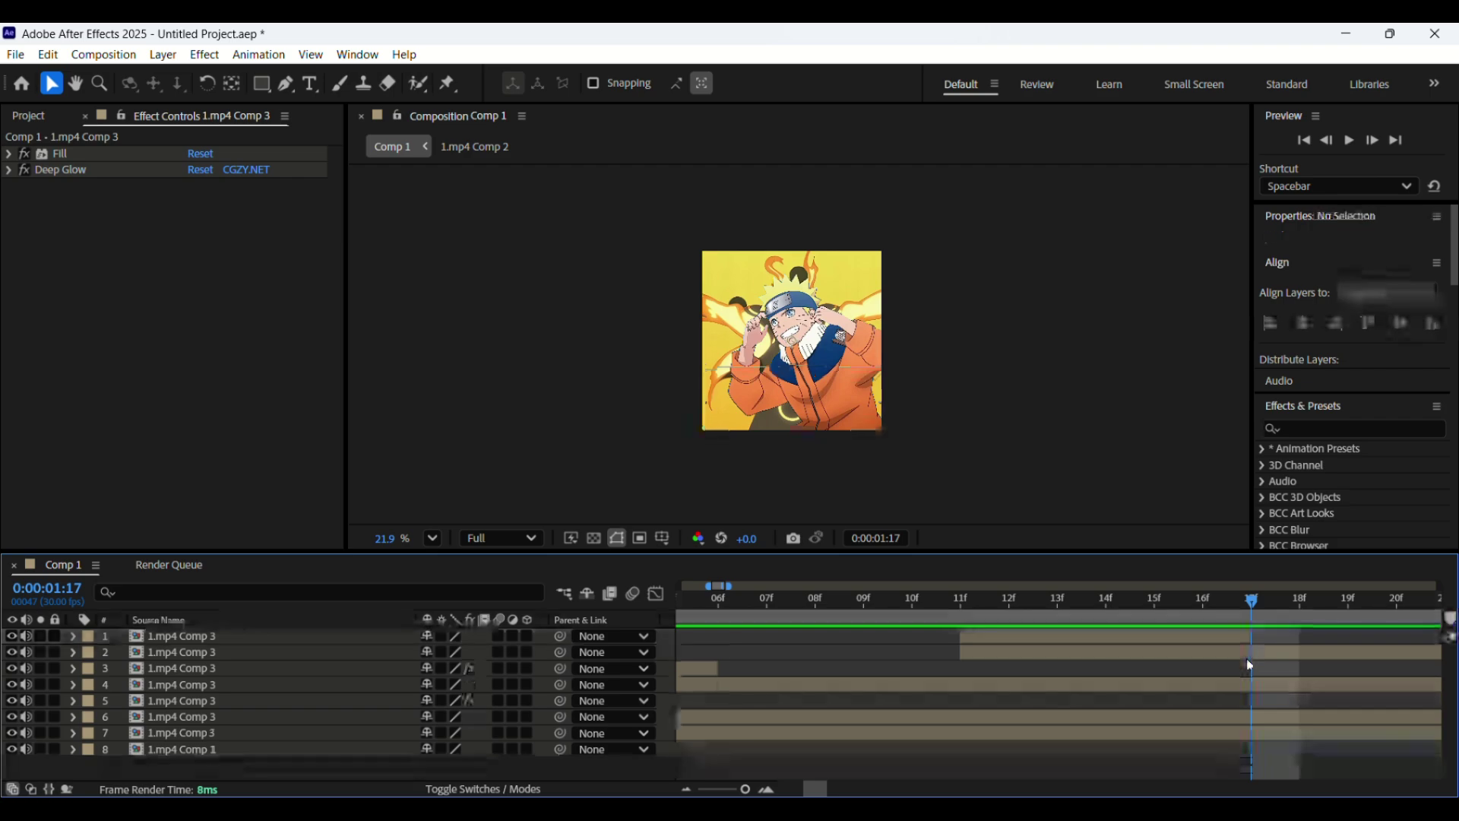
Paste the copied Fill and Deep Glow effects onto the short bottom slice duplicate
click(1237, 633)
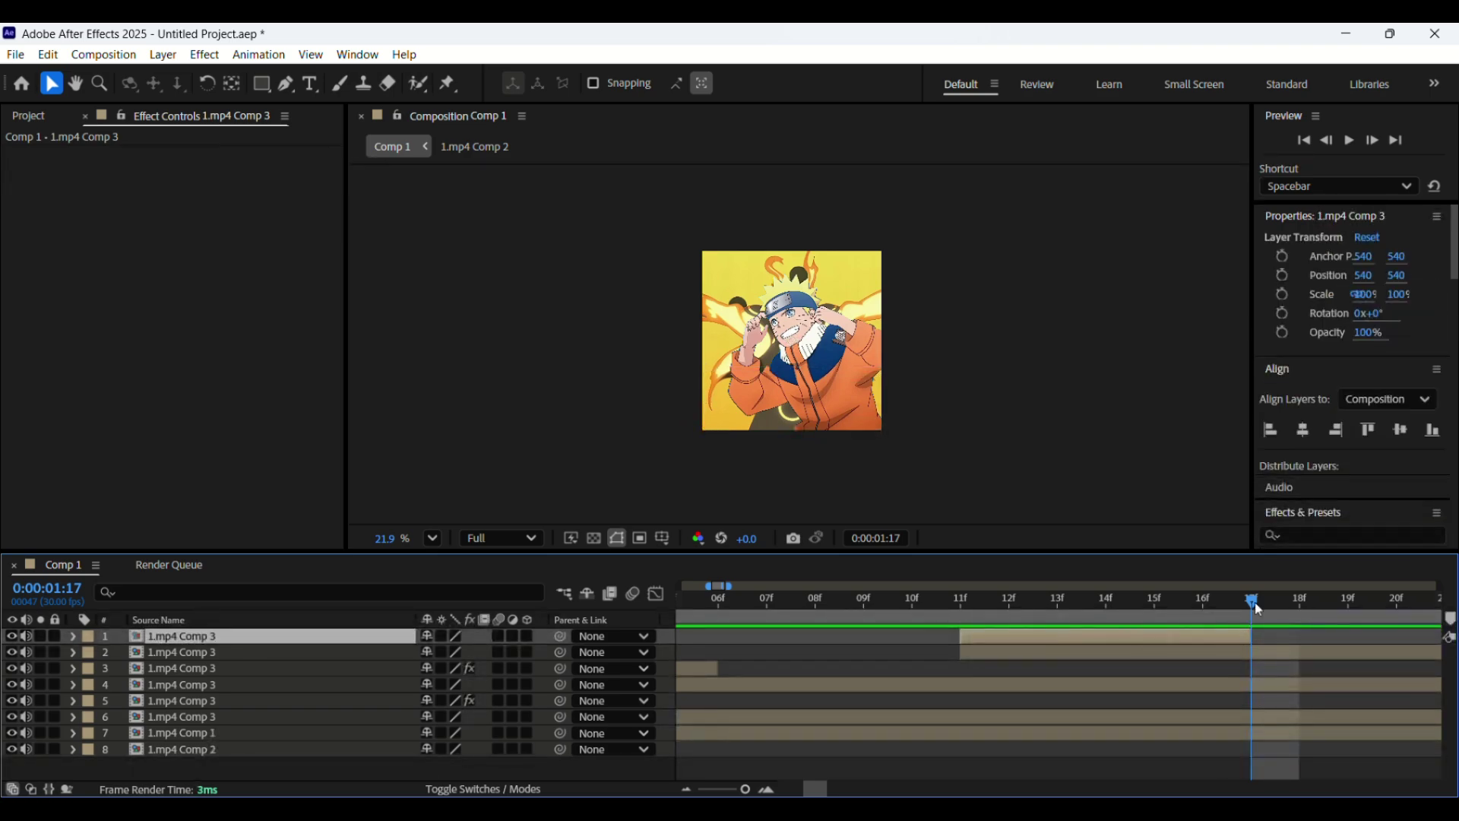
drag(1259, 610, 1000, 664)
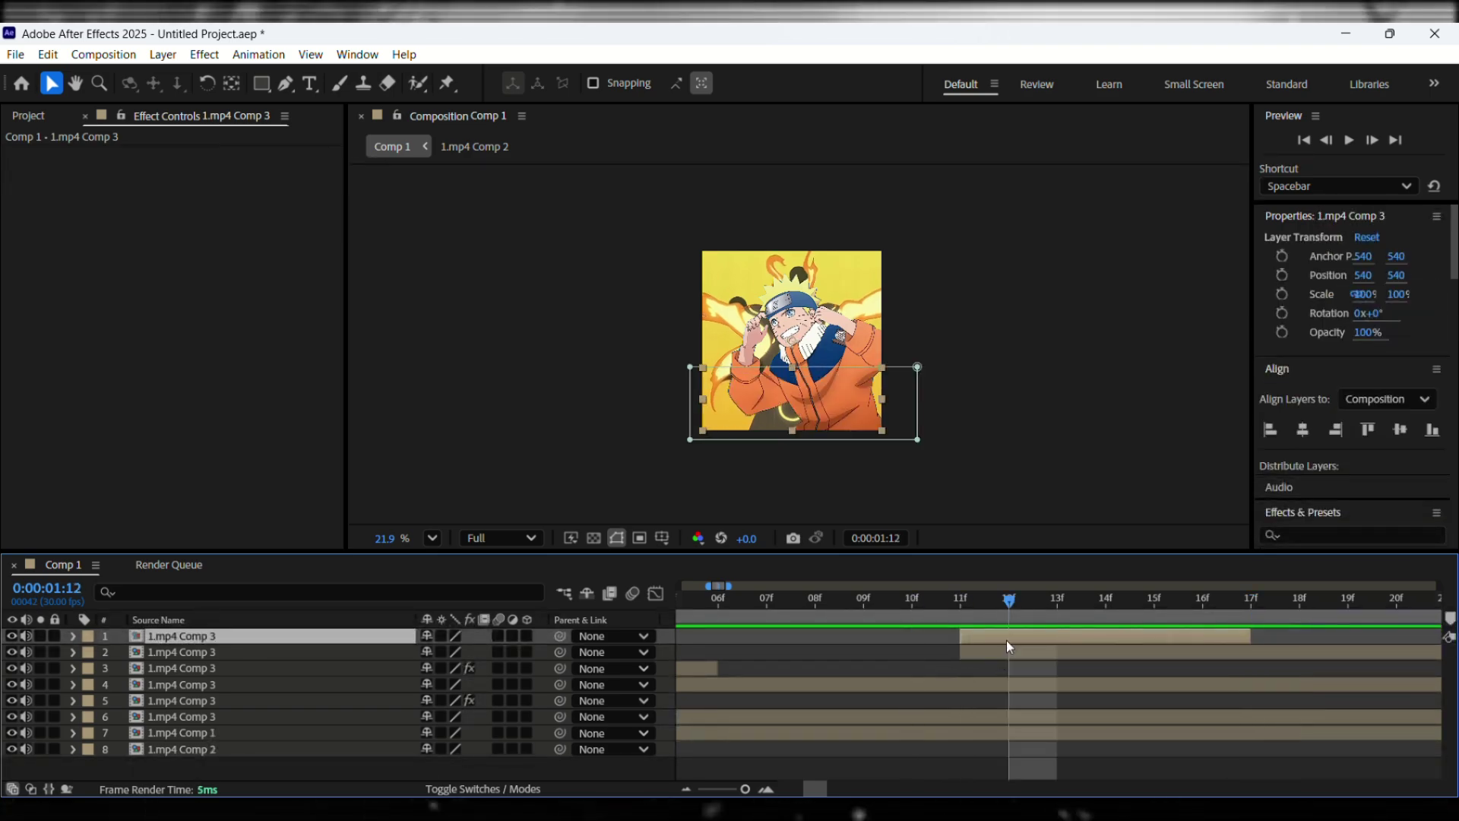
key(ctrl+v)
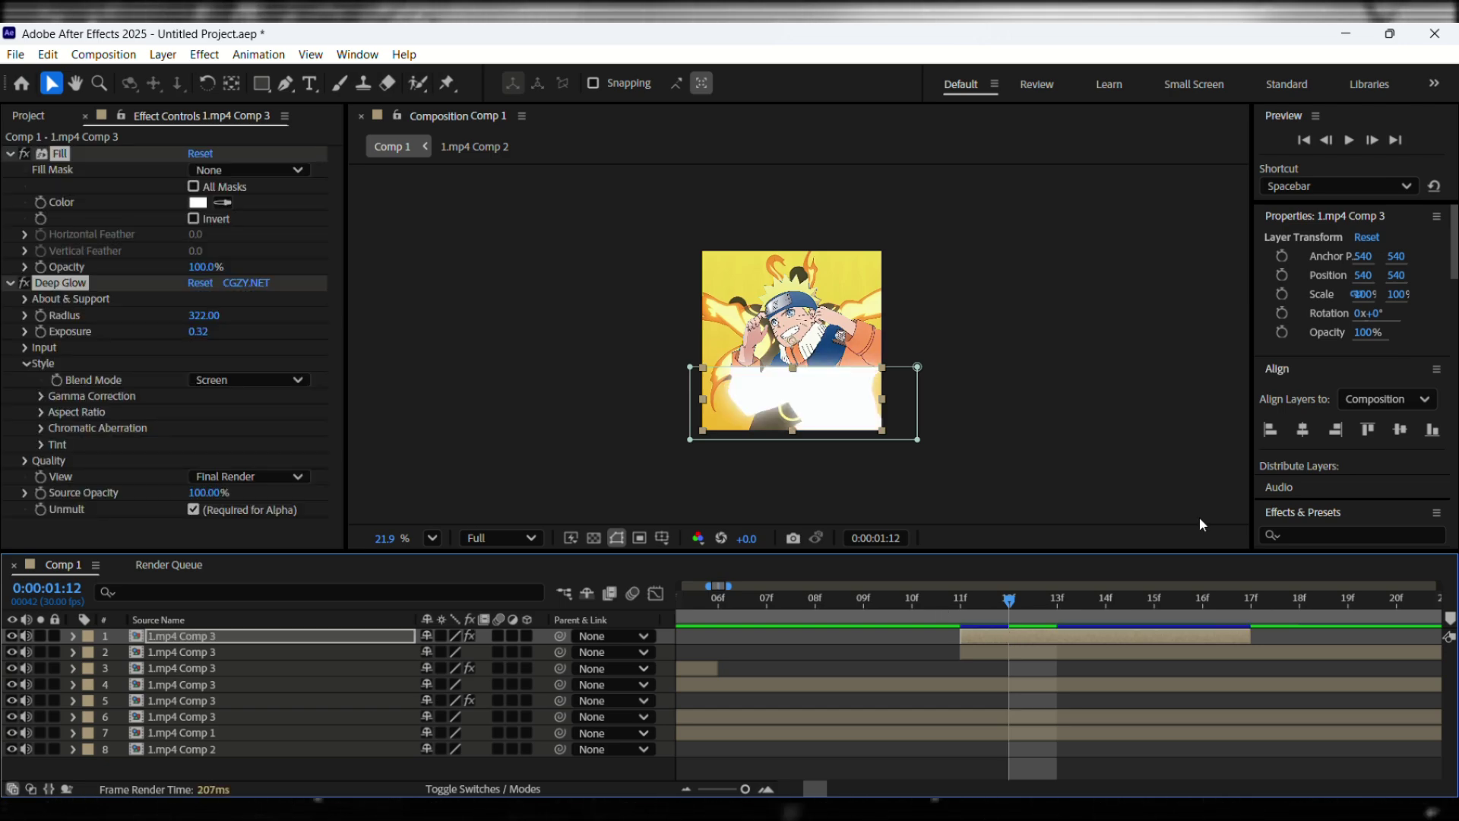
Show the whole timeline and play the sliced transition from 0:00:00:00 to review the glowing flashes
drag(1015, 609, 628, 718)
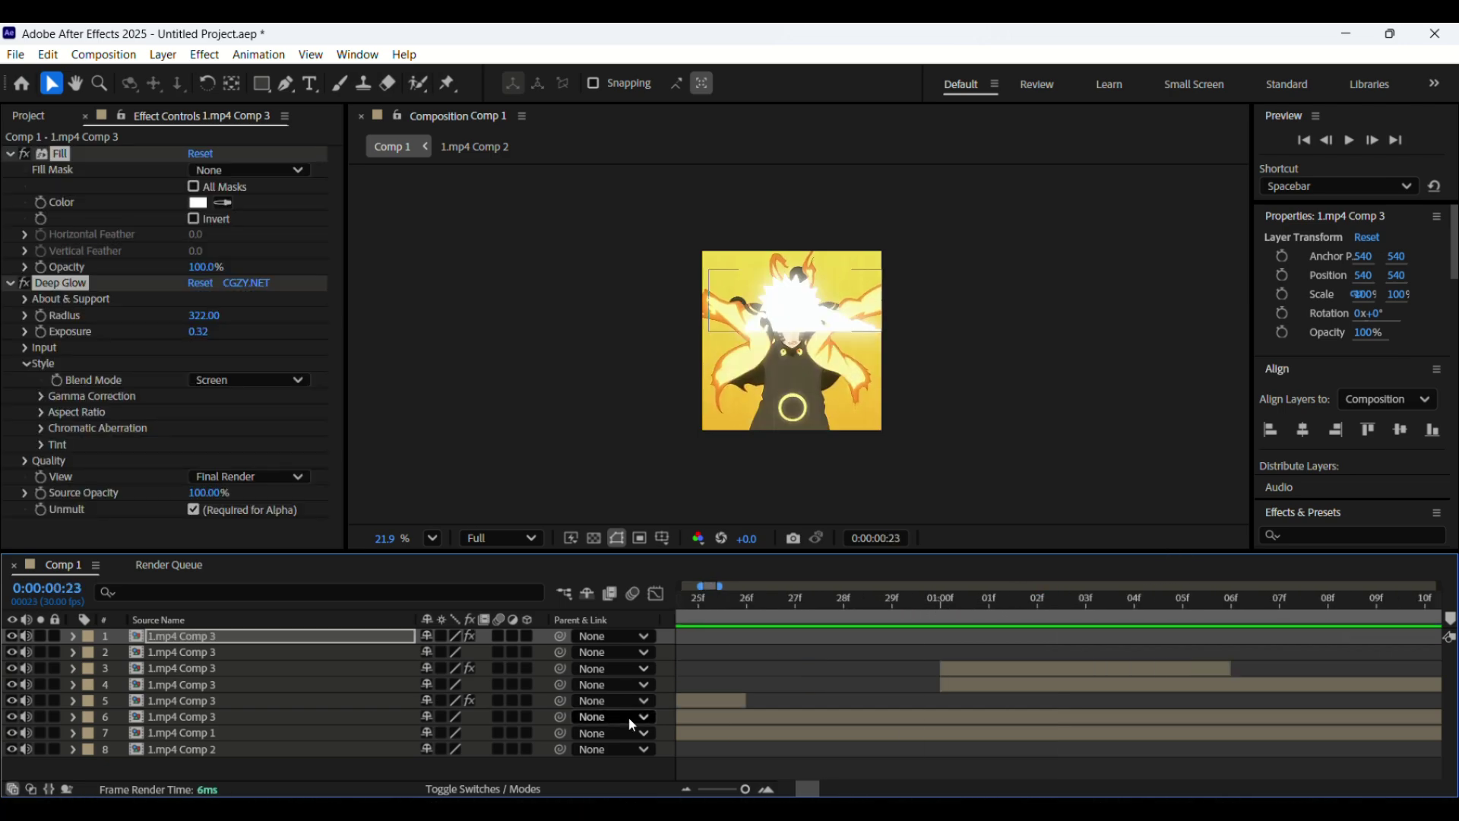
drag(749, 791, 678, 764)
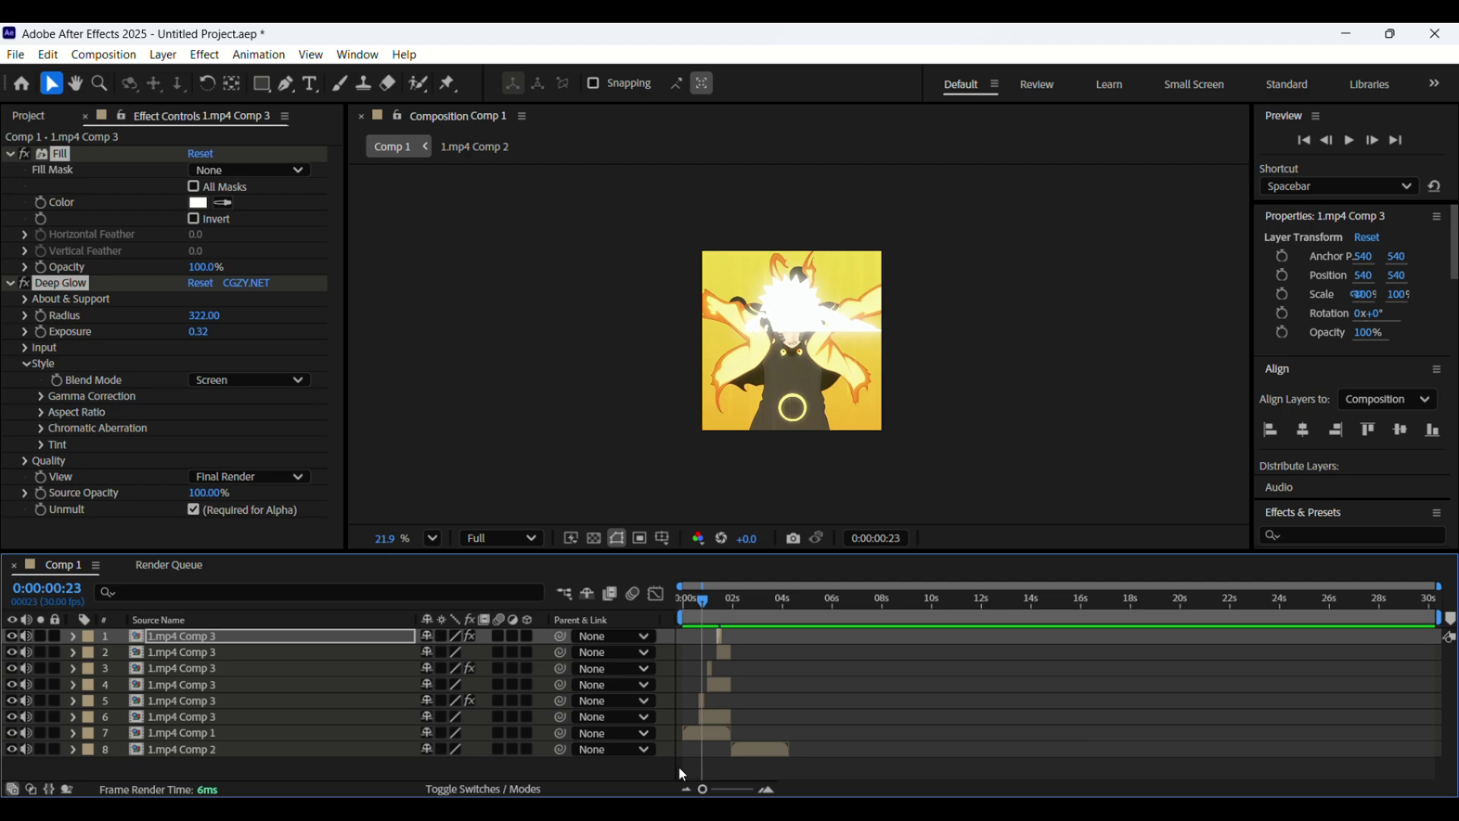
drag(704, 611, 622, 622)
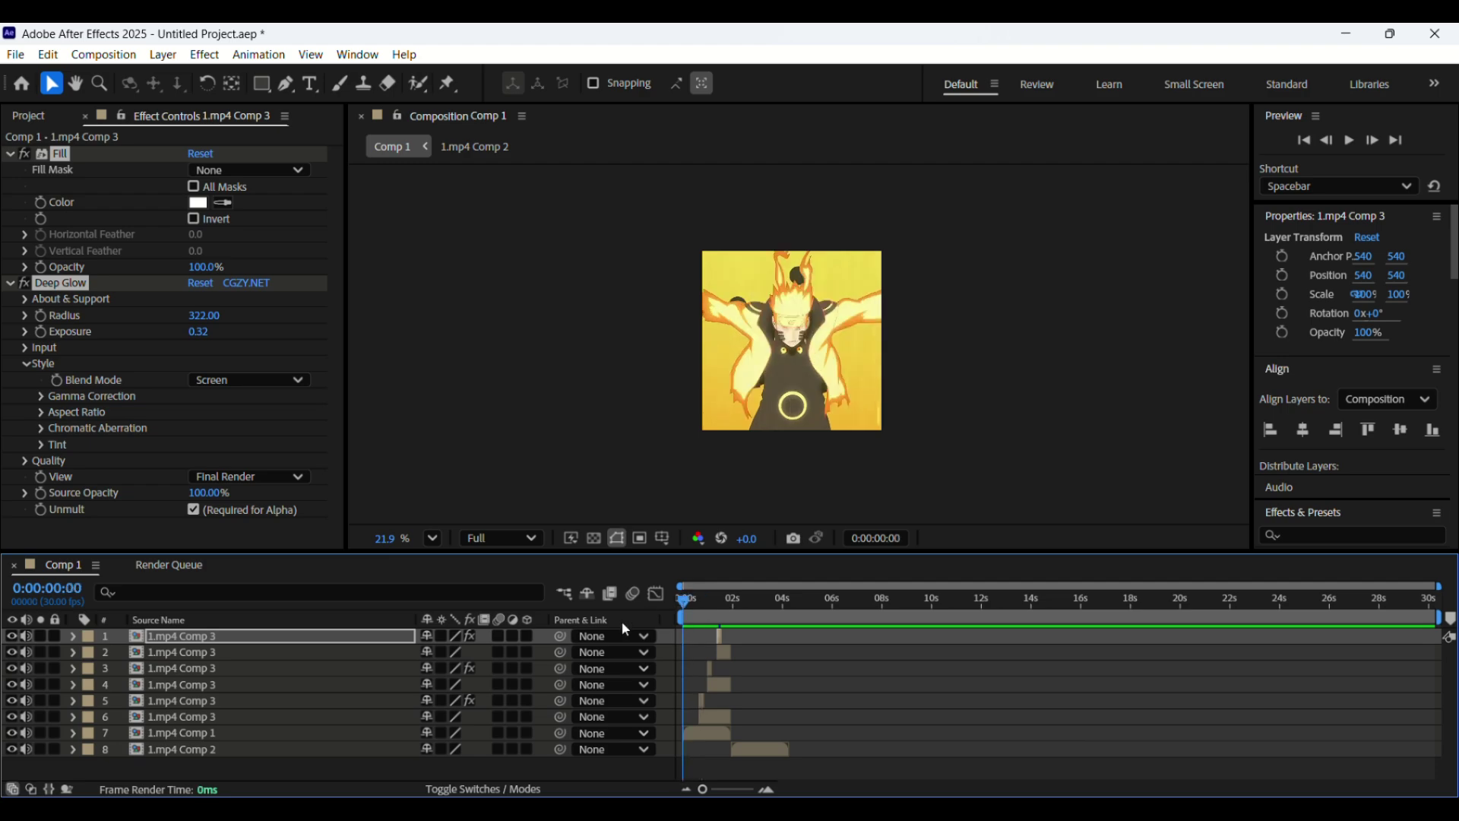
key(space)
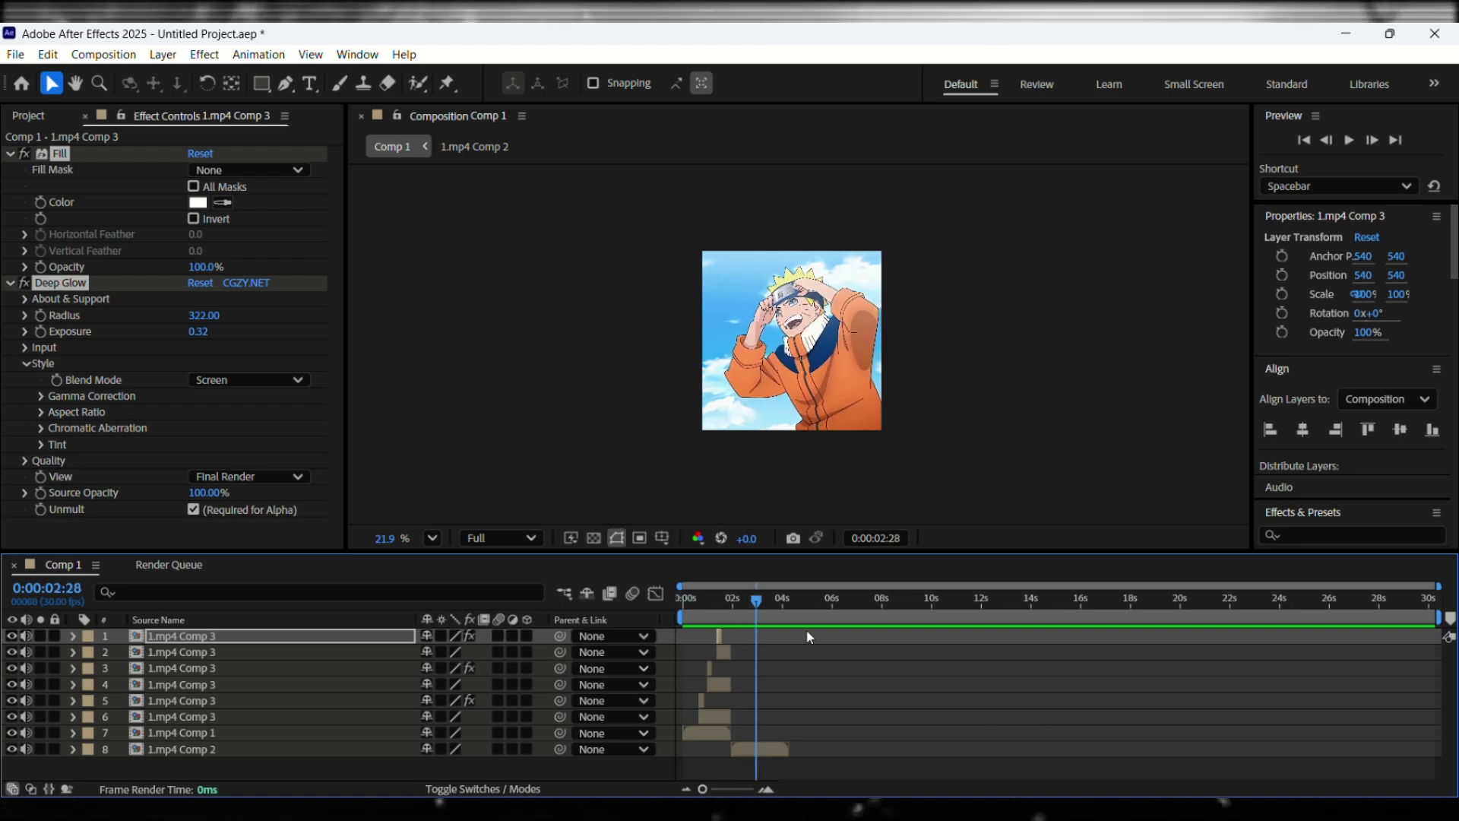
key(space)
key(space)
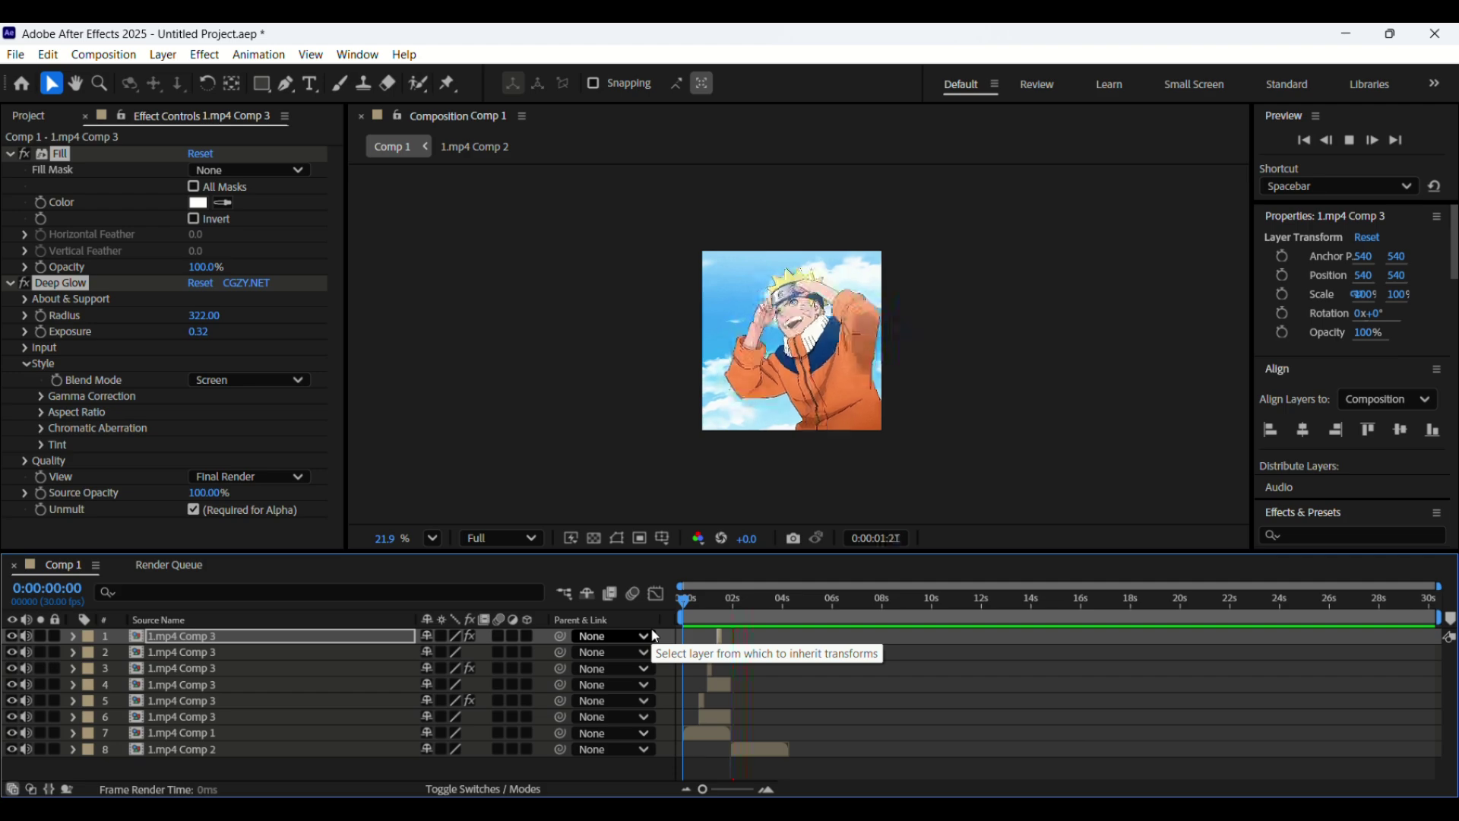
key(space)
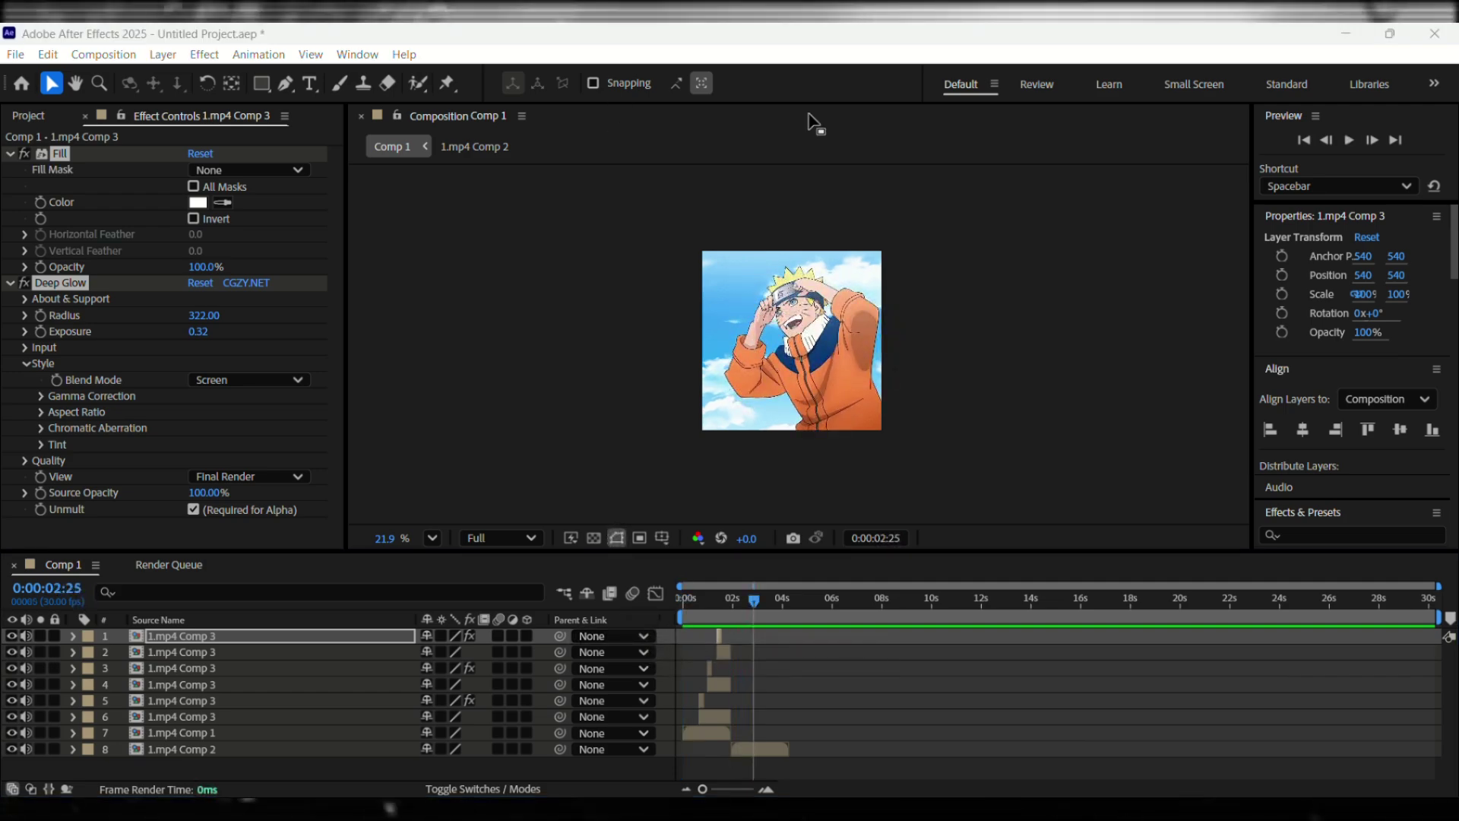